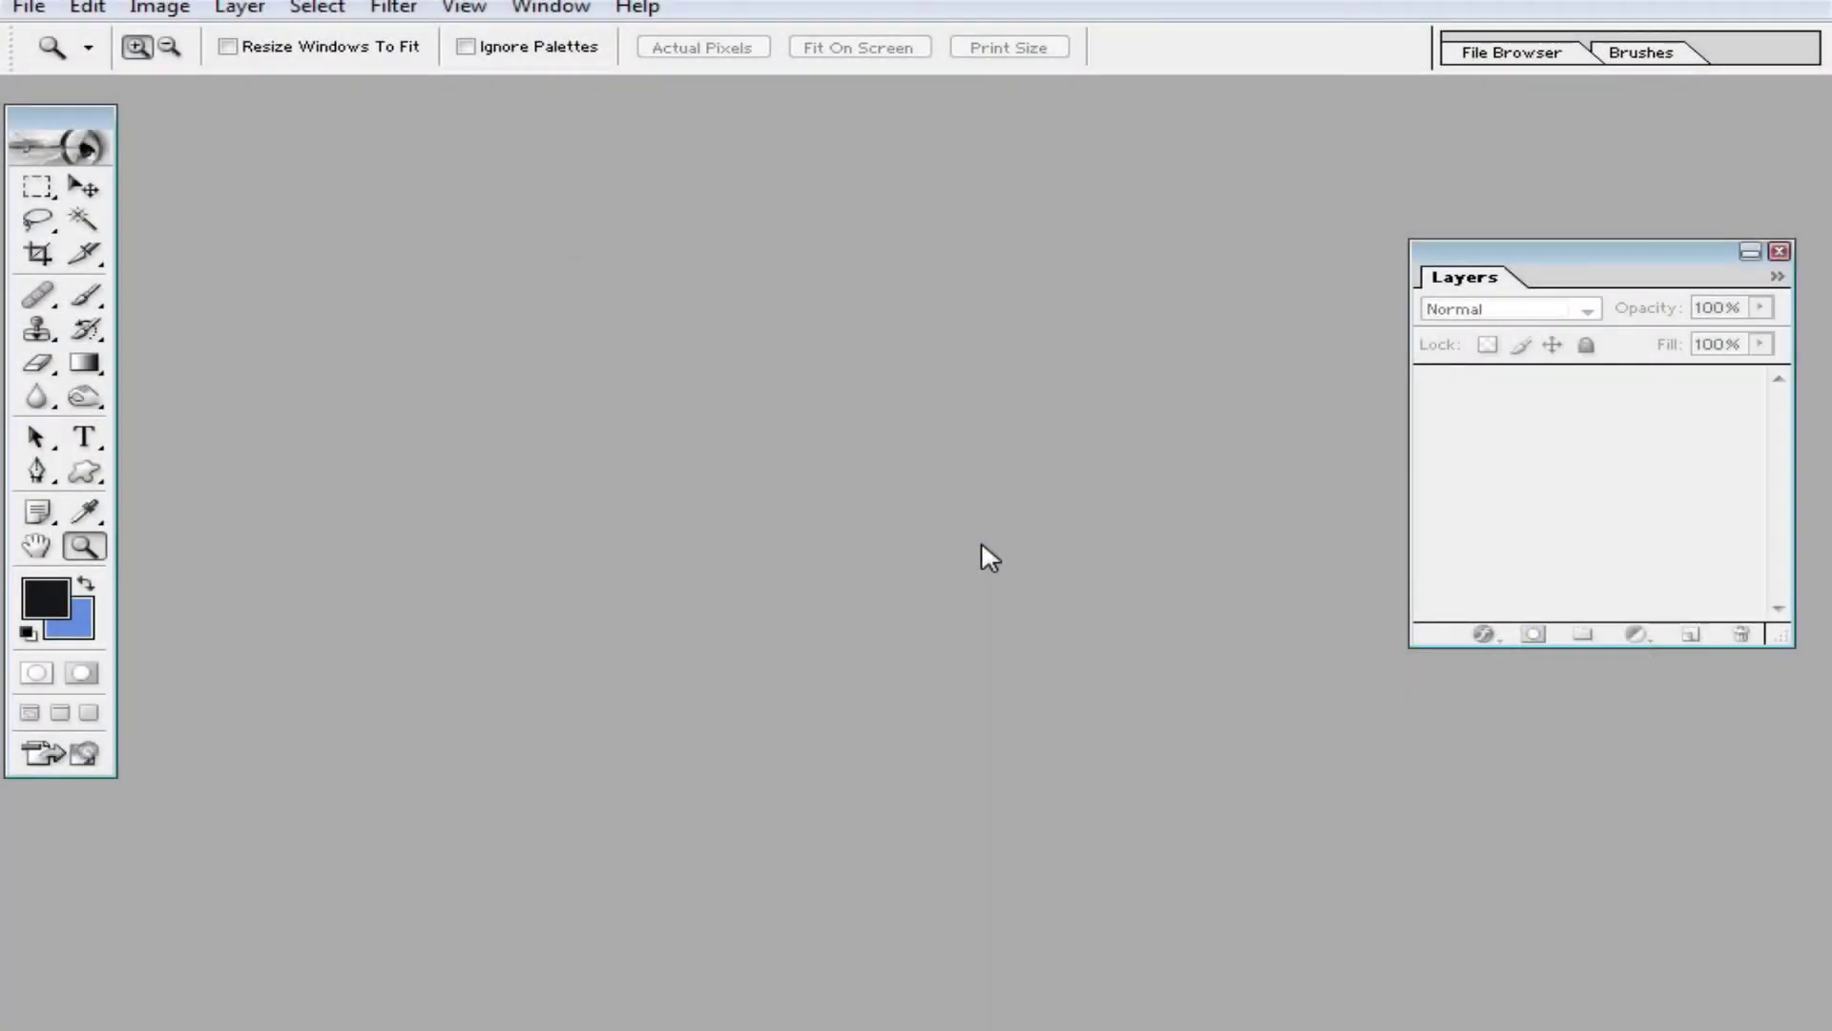
Create a new blank A4 document, maximize its window and zoom in on the page
key("ctrl+n")
left_click(1080, 415)
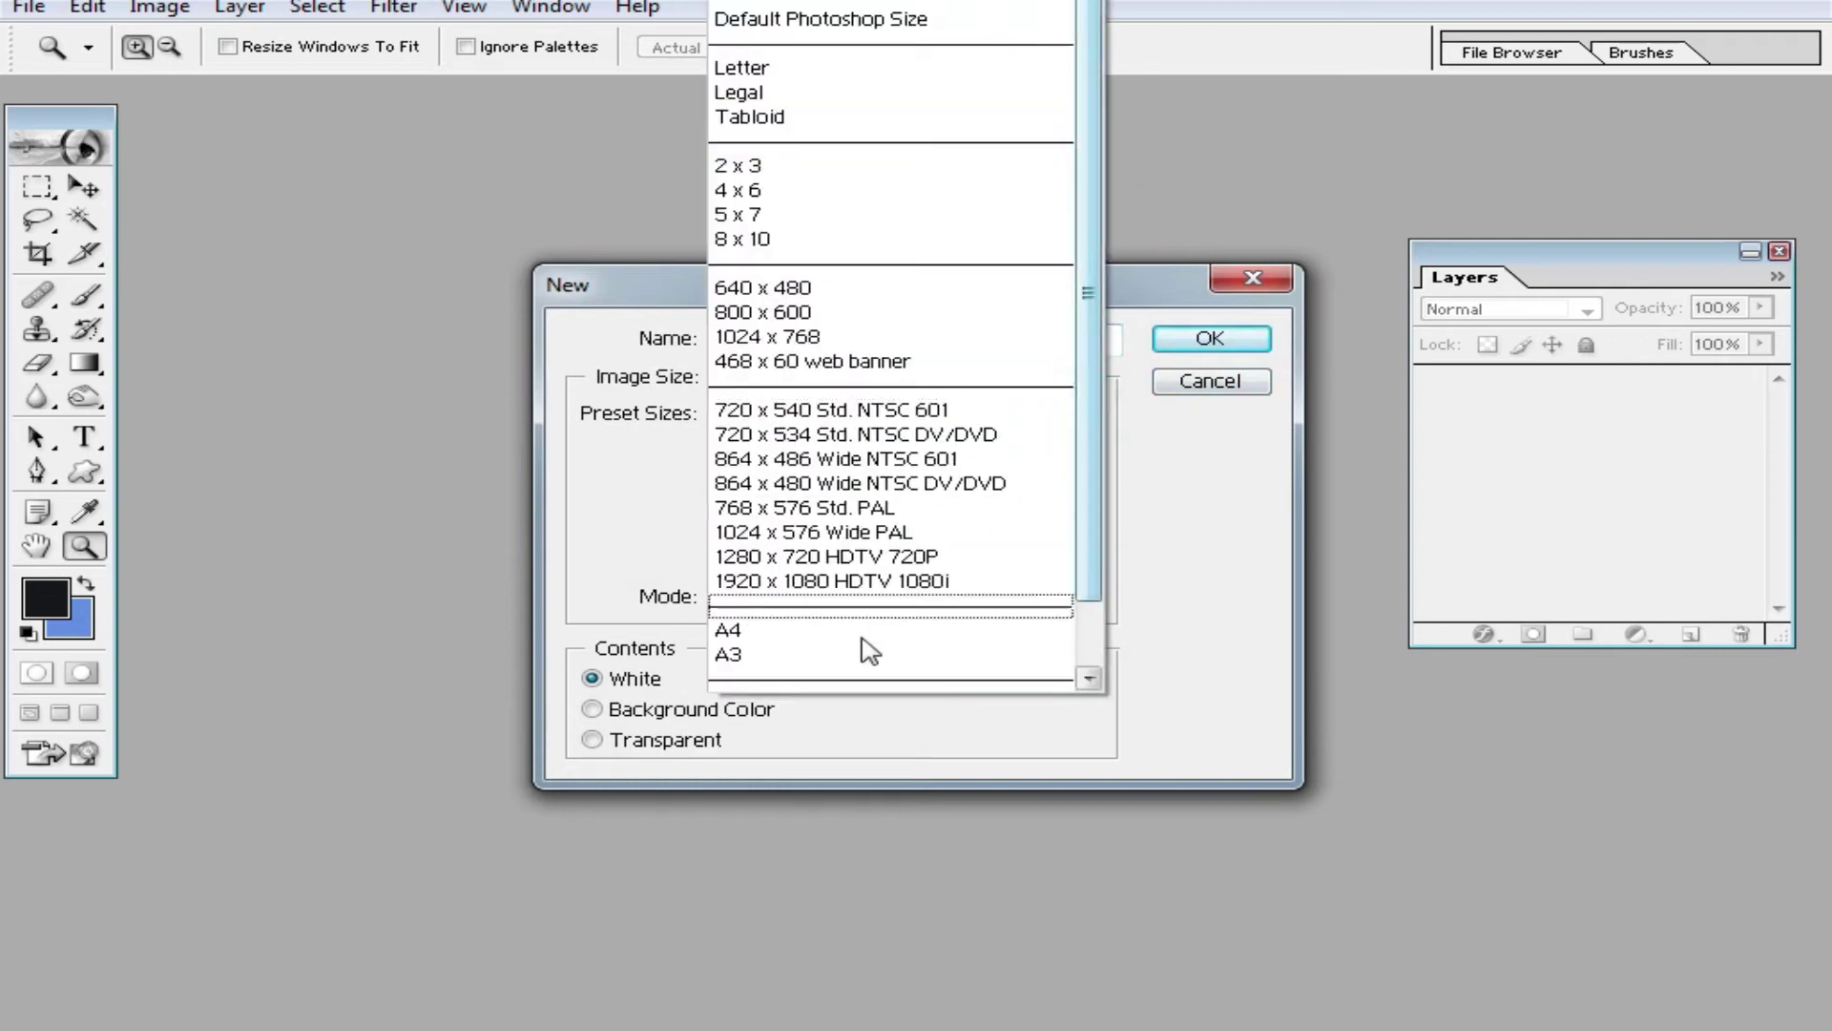
left_click(1229, 570)
left_click(1063, 420)
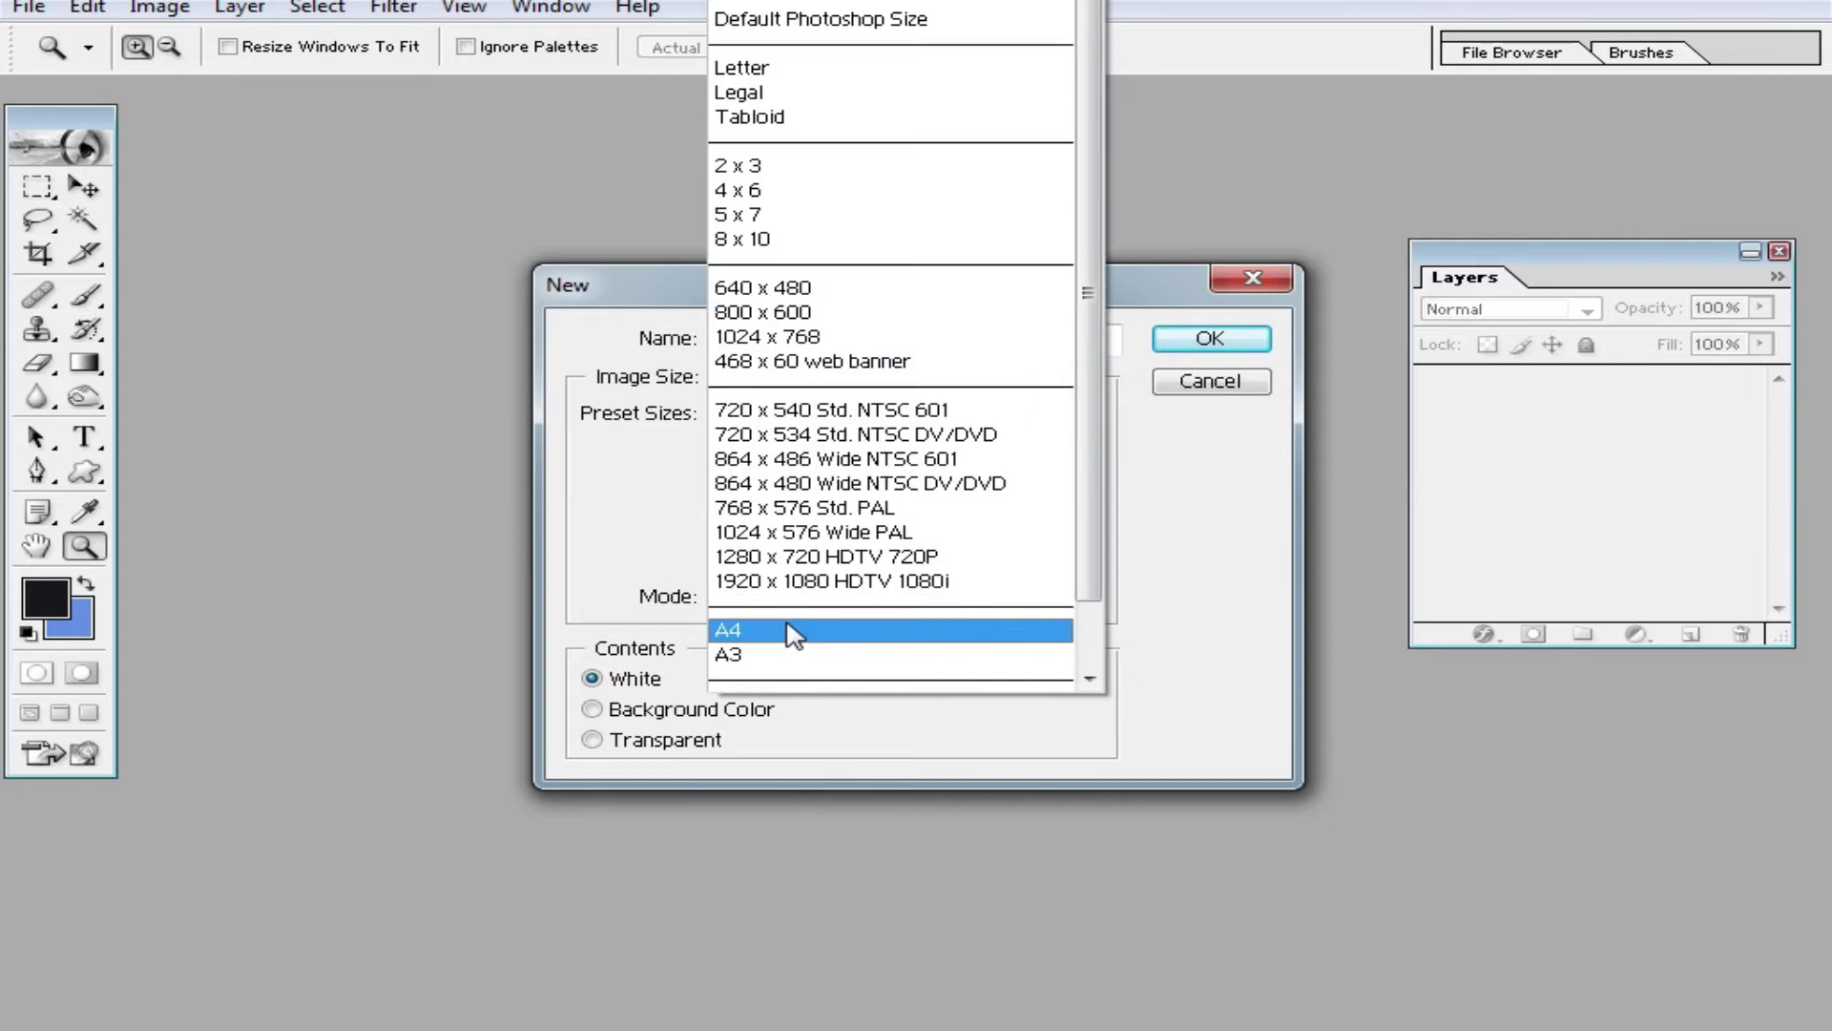
left_click(792, 630)
left_click(1210, 339)
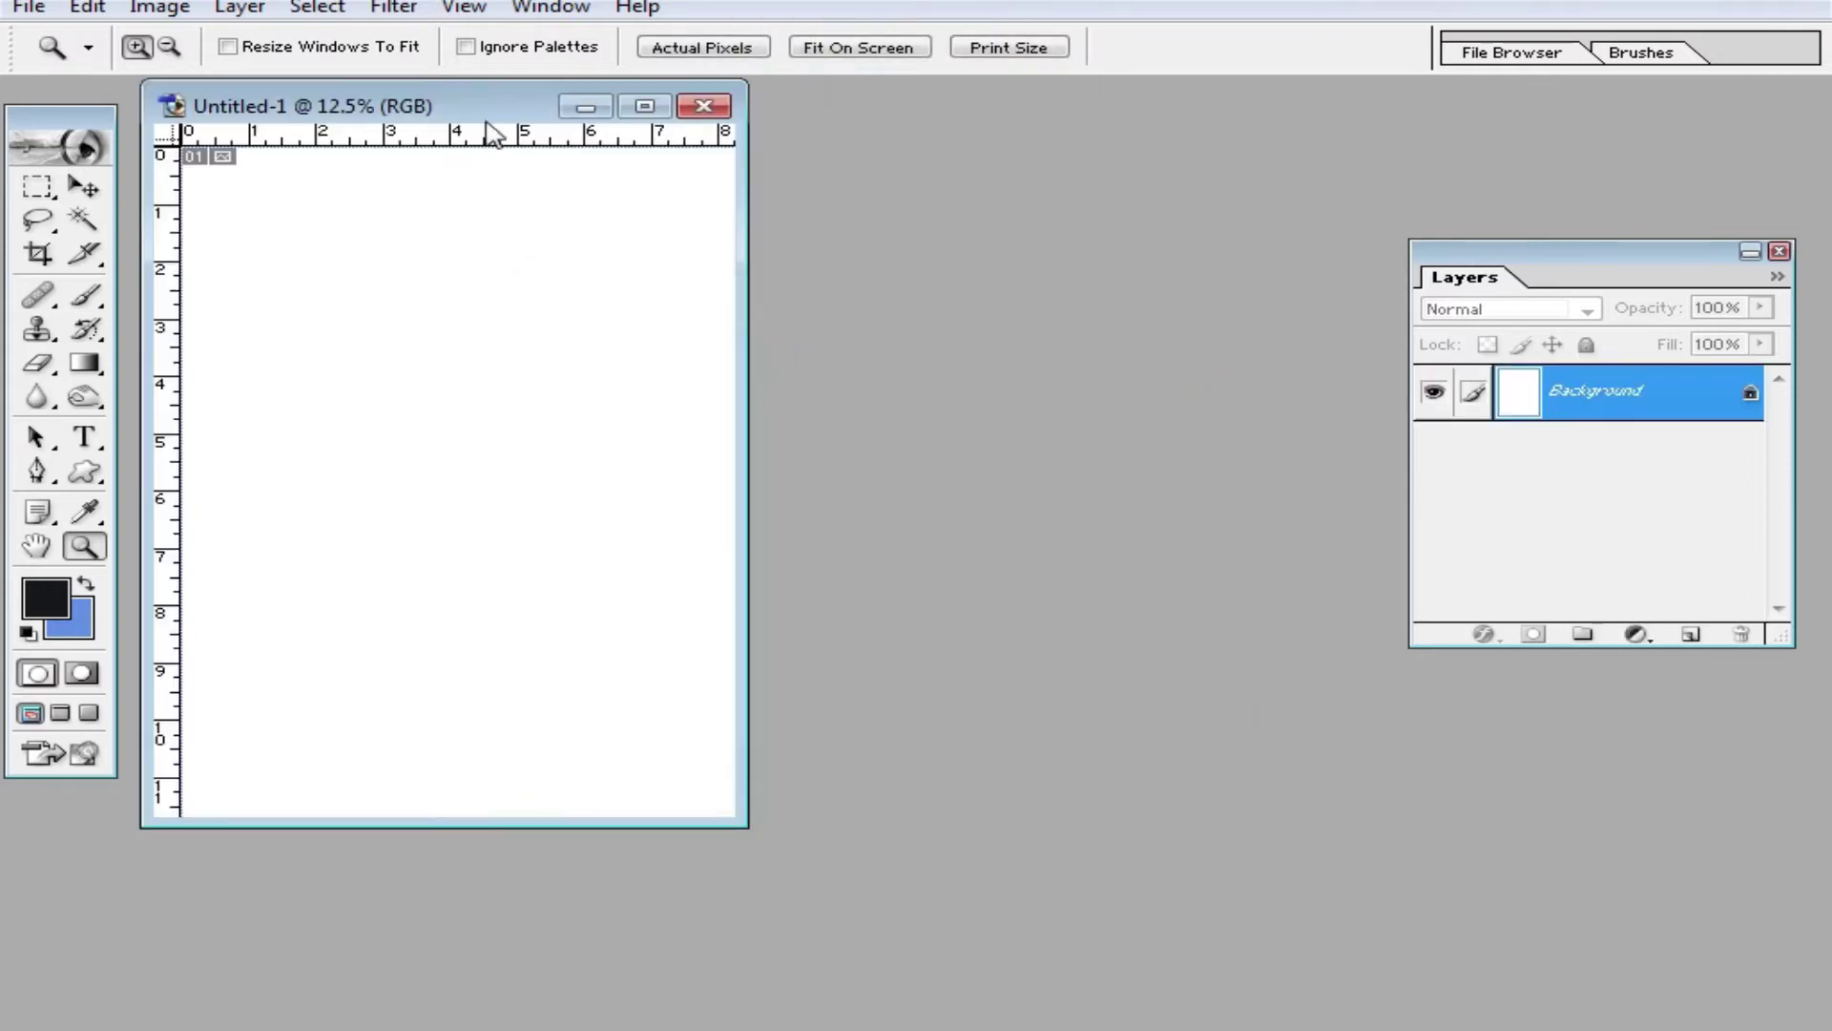
double_click(492, 107)
left_click(875, 443)
Select the Custom Shape tool with the spiral-disc shape, test-drag it, then cancel
left_click(84, 186)
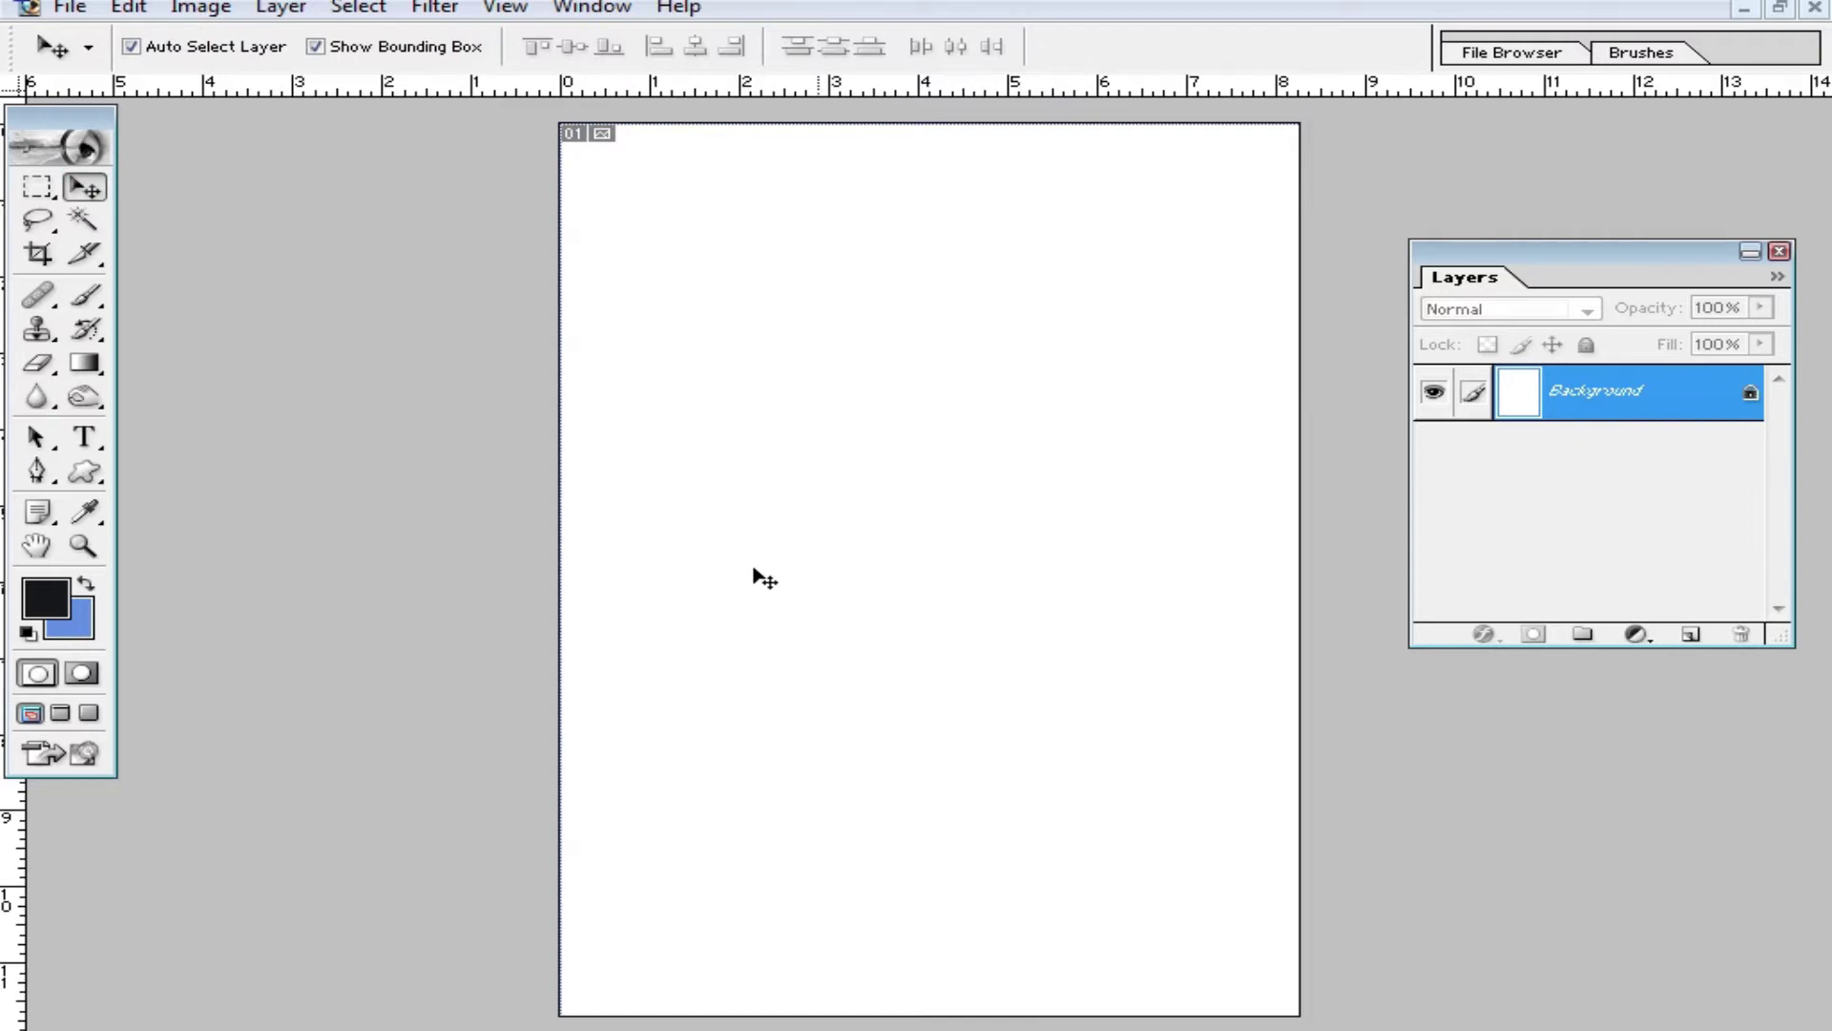
left_click(83, 473)
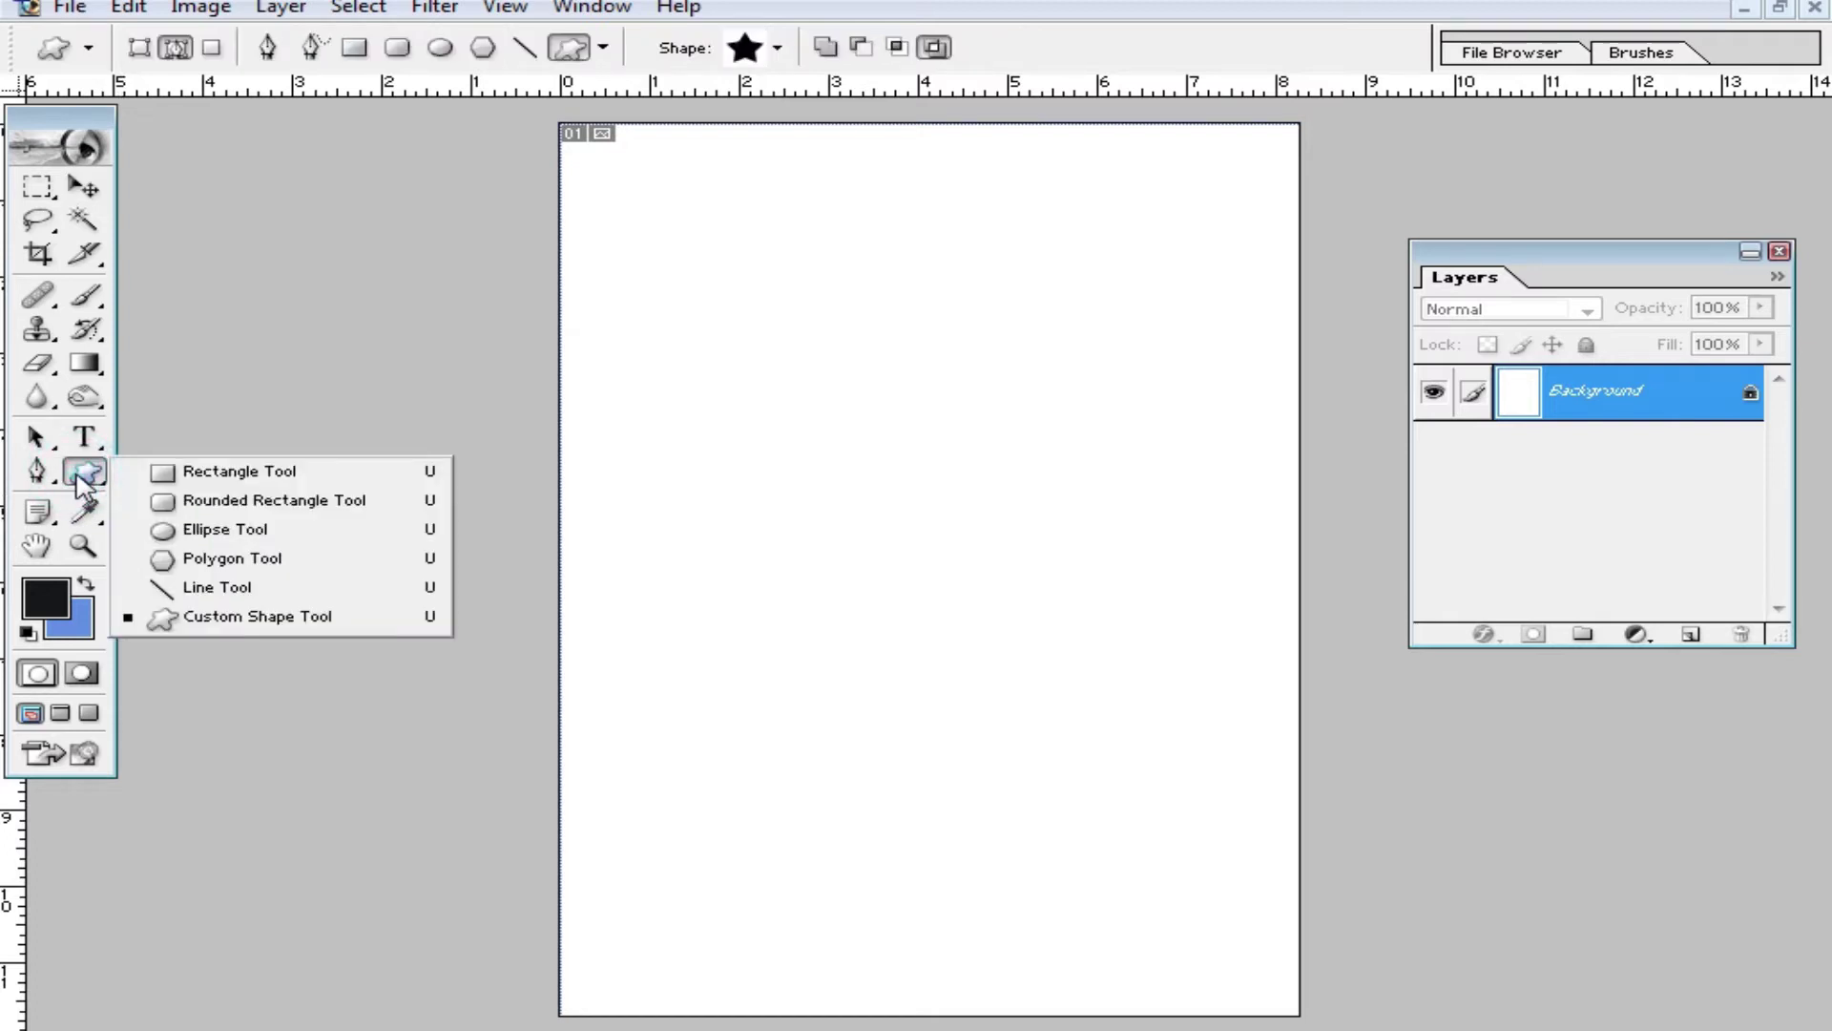
left_click(277, 620)
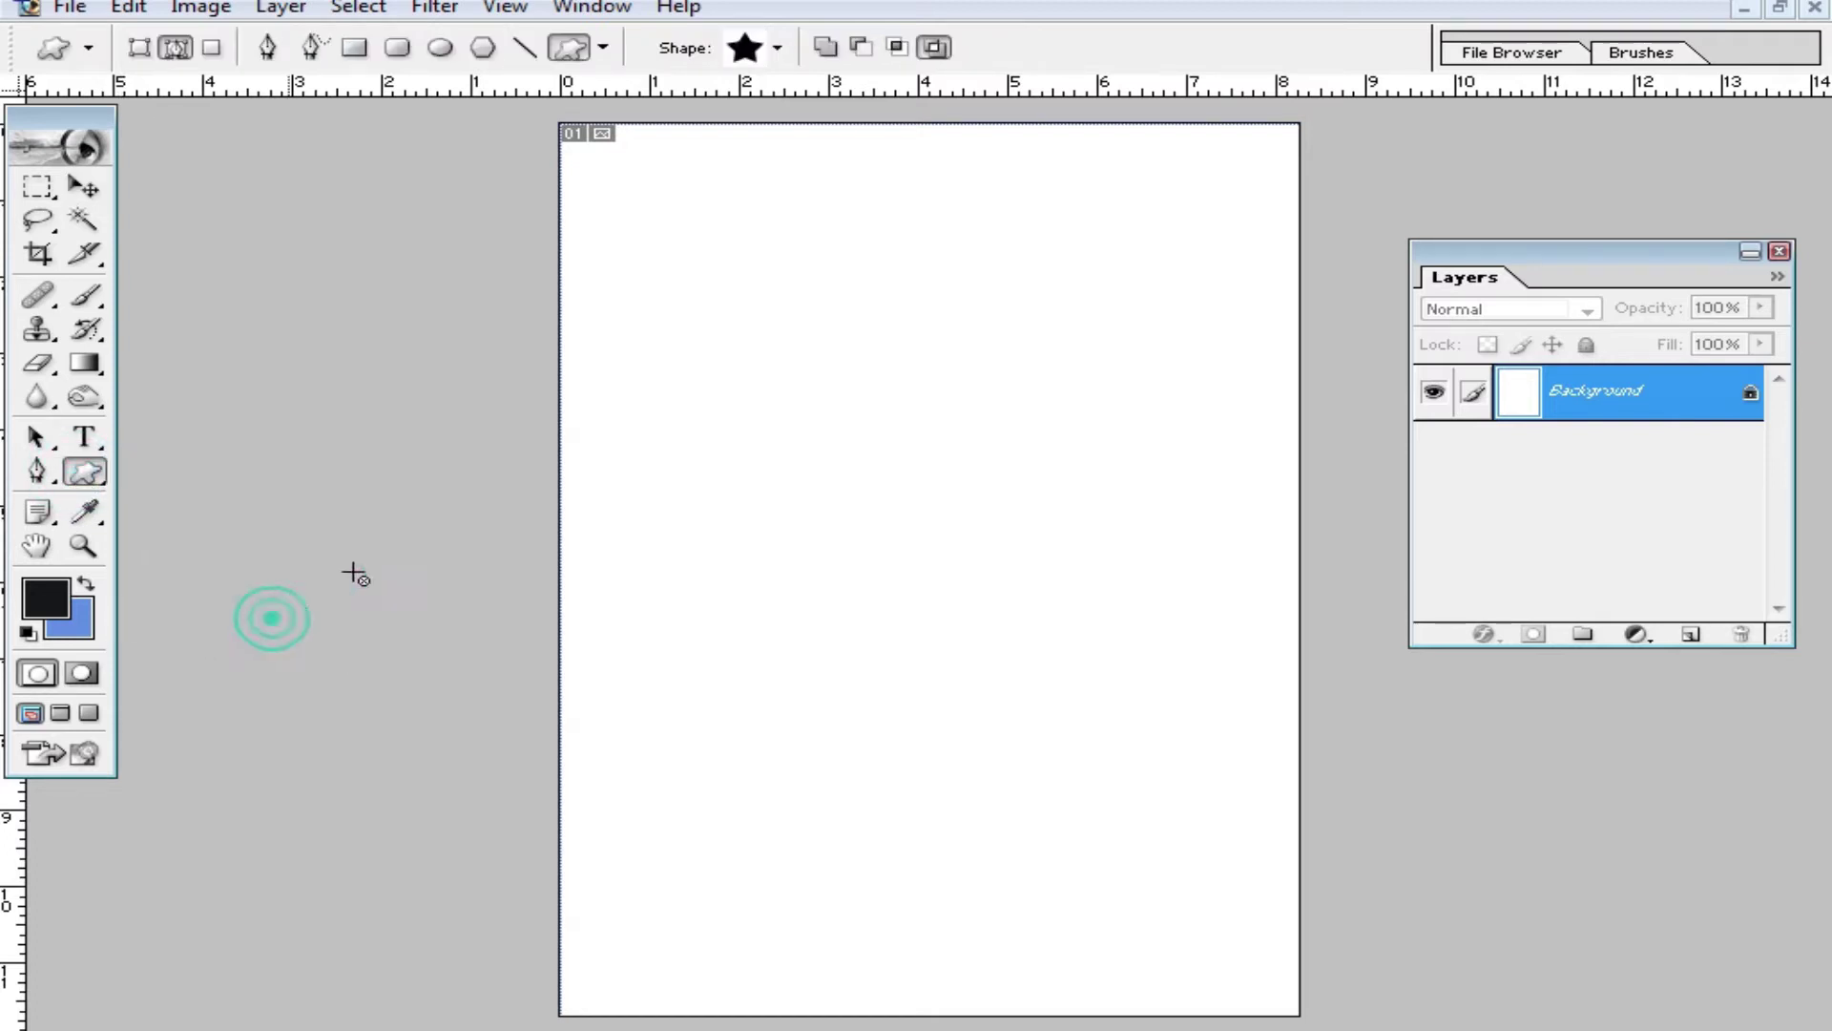
left_click(777, 50)
mouse_move(1246, 448)
left_mouse_down()
mouse_move(1388, 764)
mouse_move(1598, 890)
left_mouse_up()
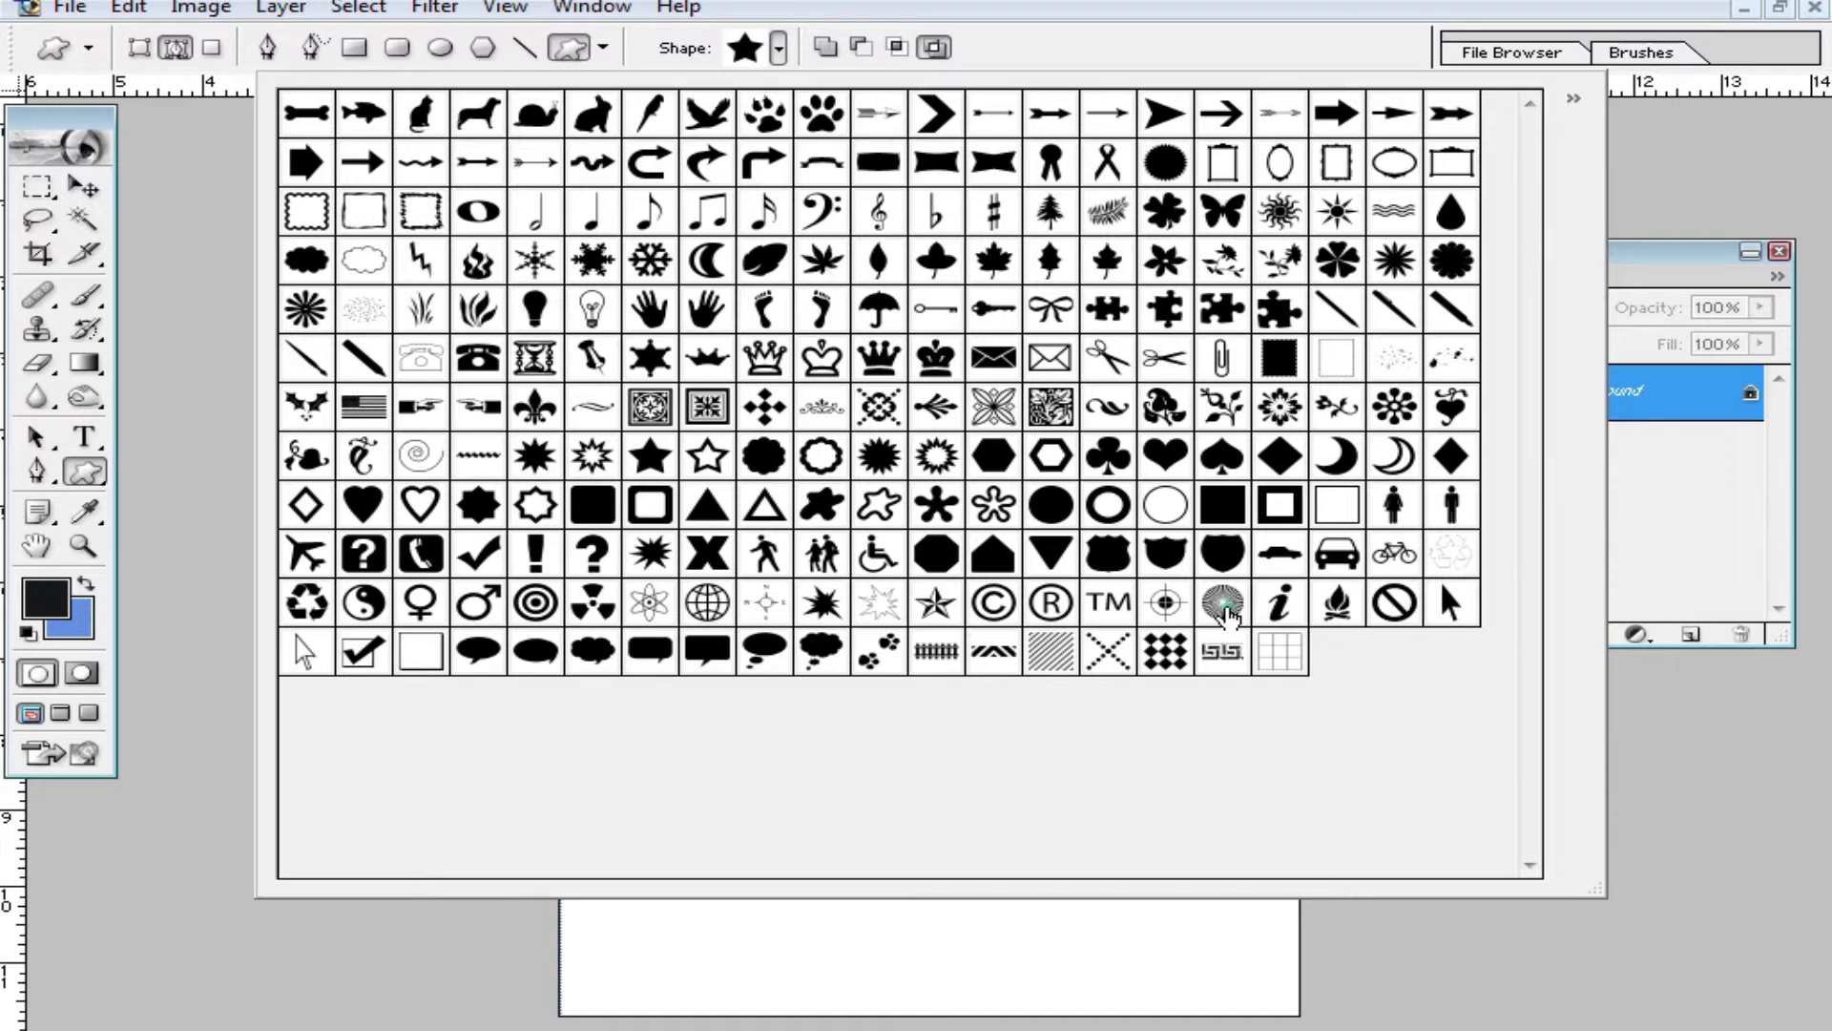
left_click(1225, 611)
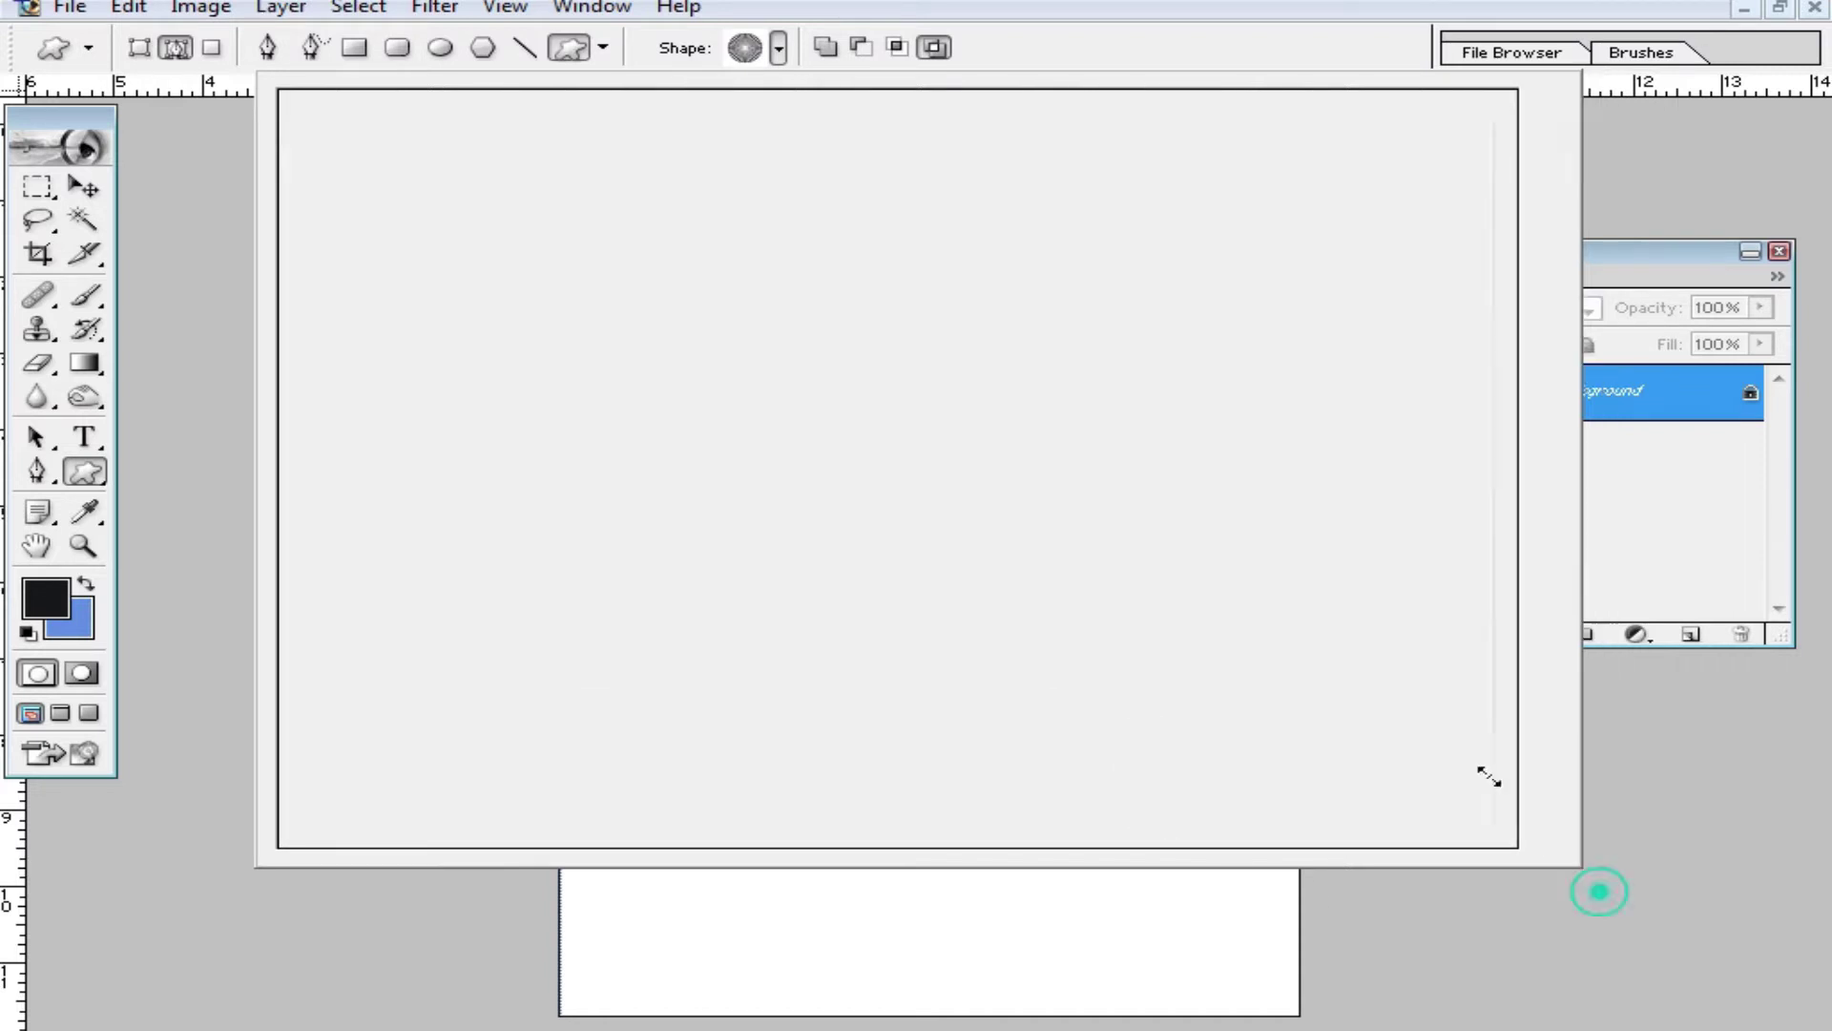
left_click_drag(1599, 890, 1113, 471)
left_click(1439, 736)
left_click_drag(793, 444, 1231, 817)
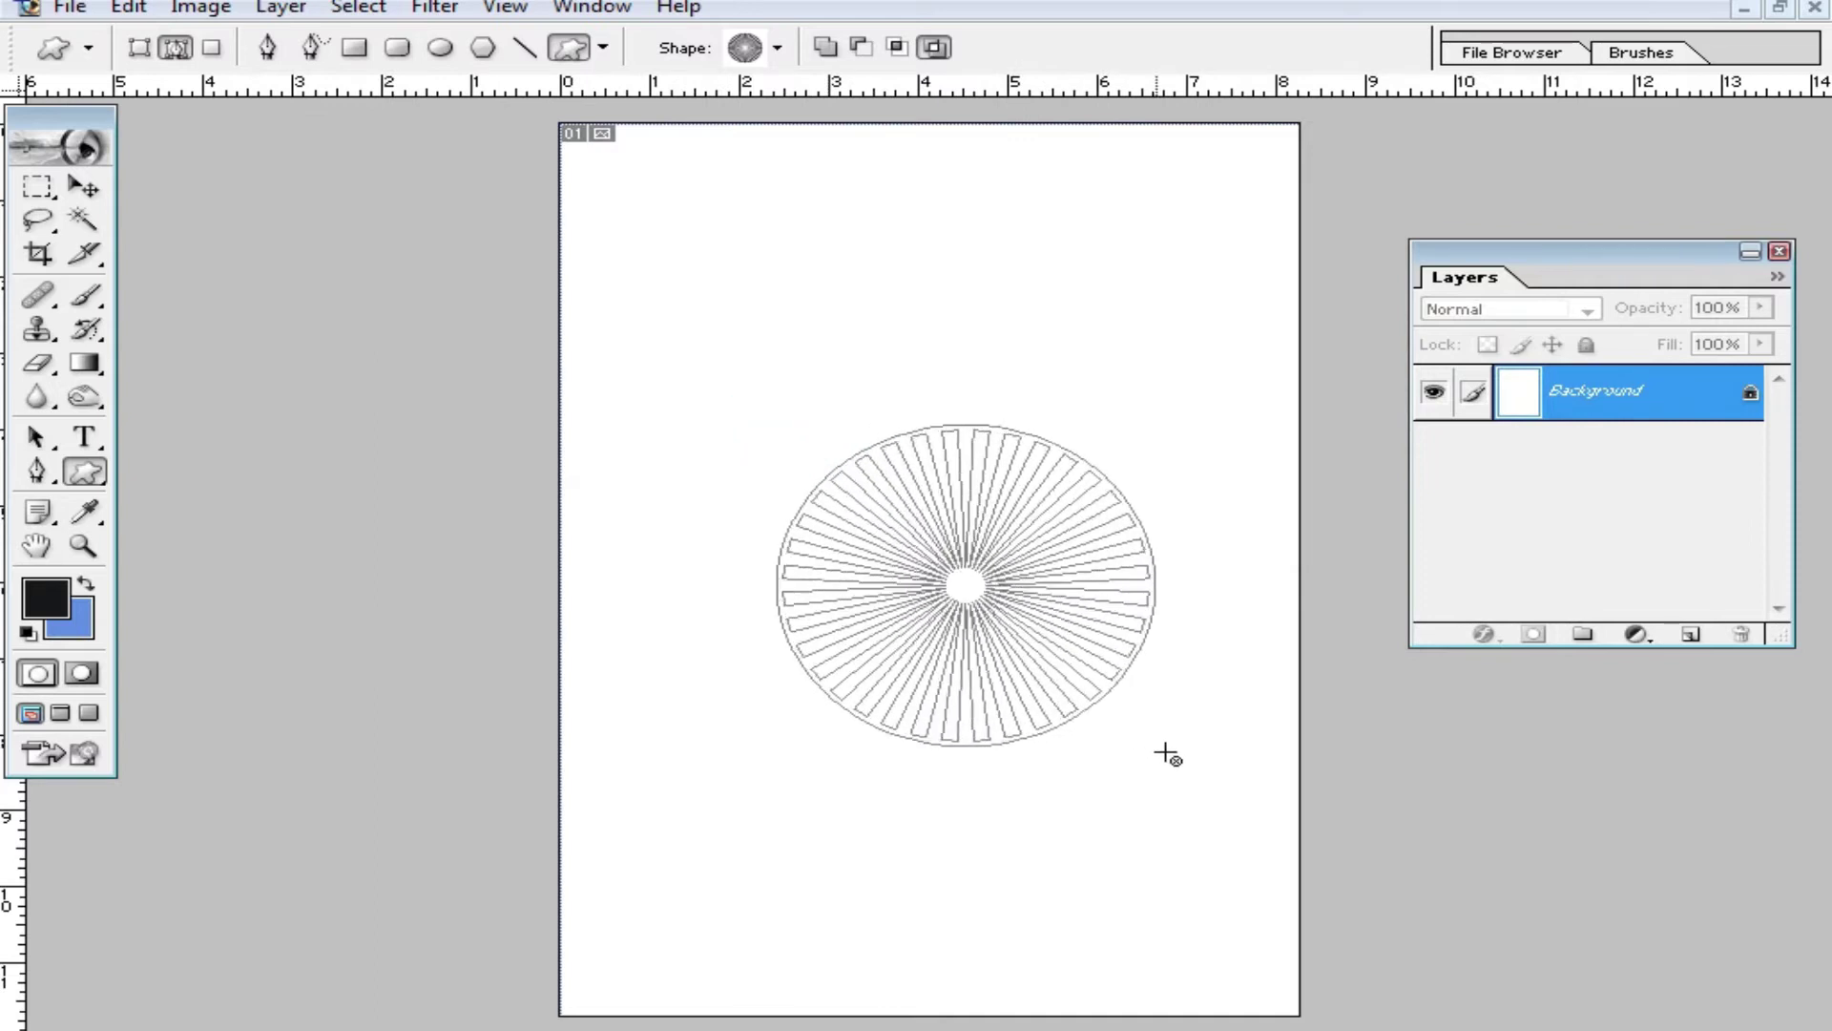
key("Escape")
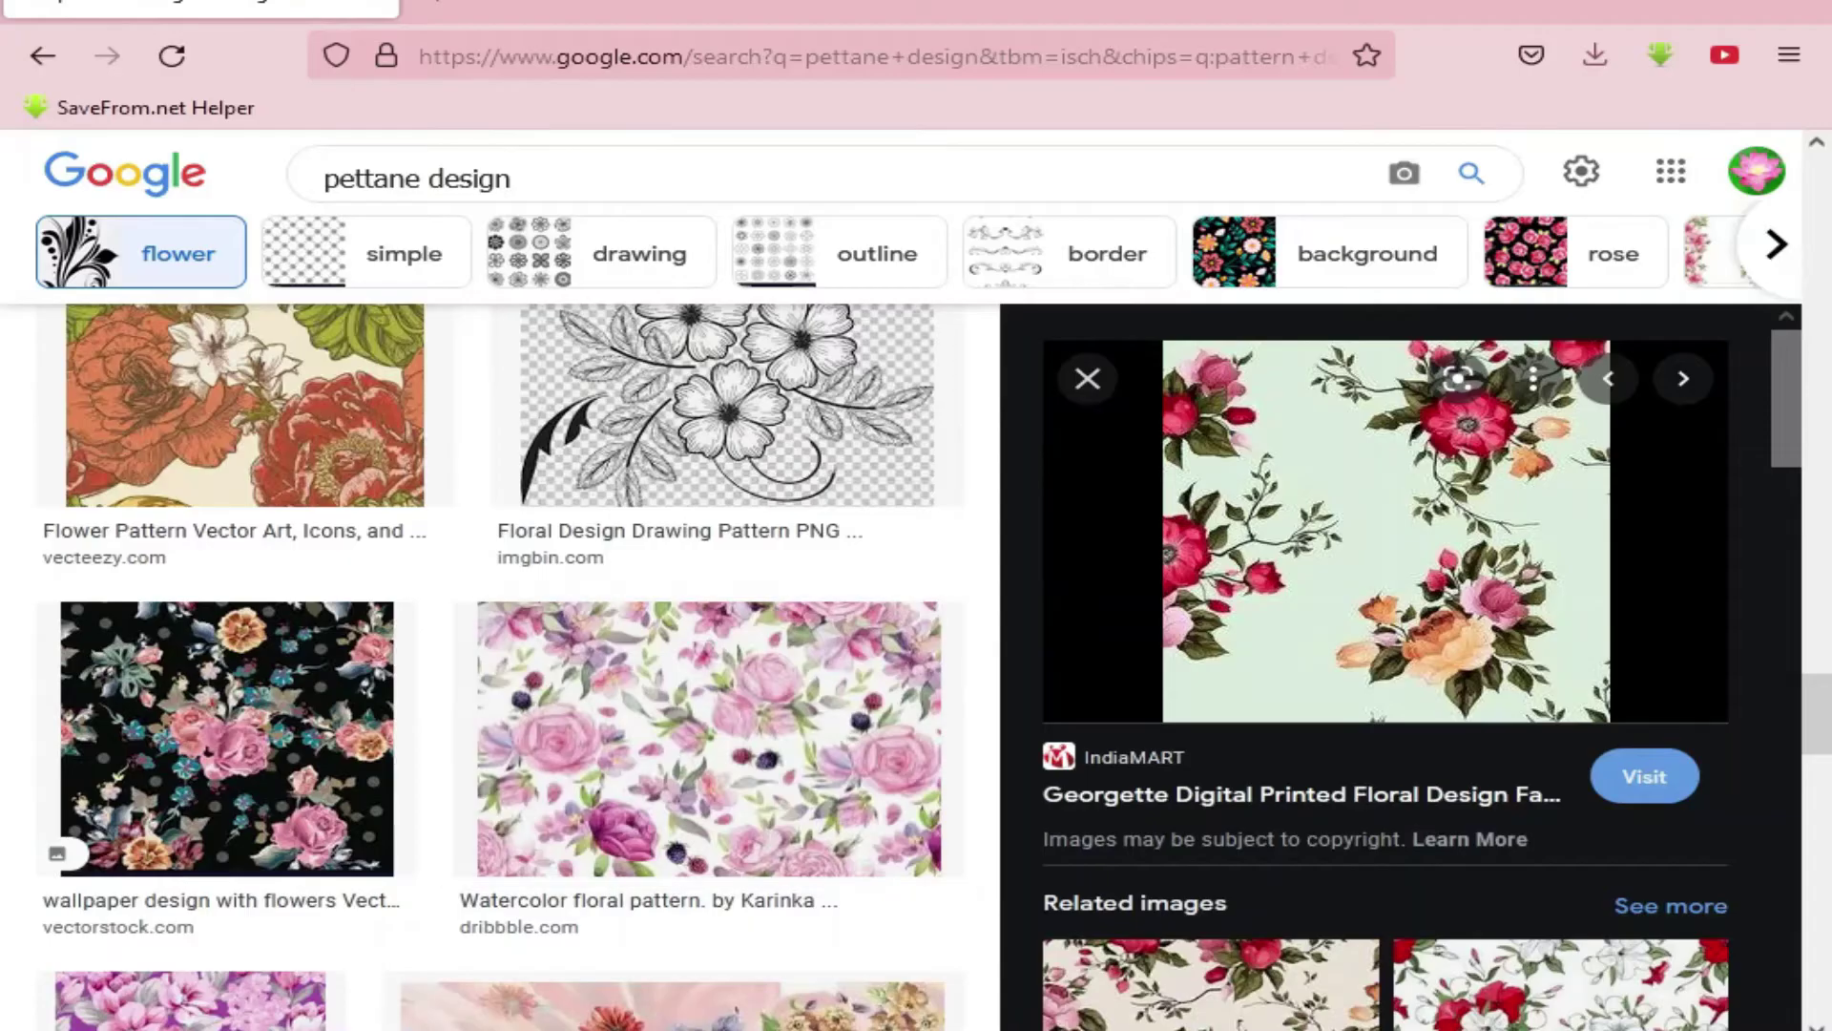
Search Google Images for 'birth certificate logo bd' and browse the results
triple_click(544, 171)
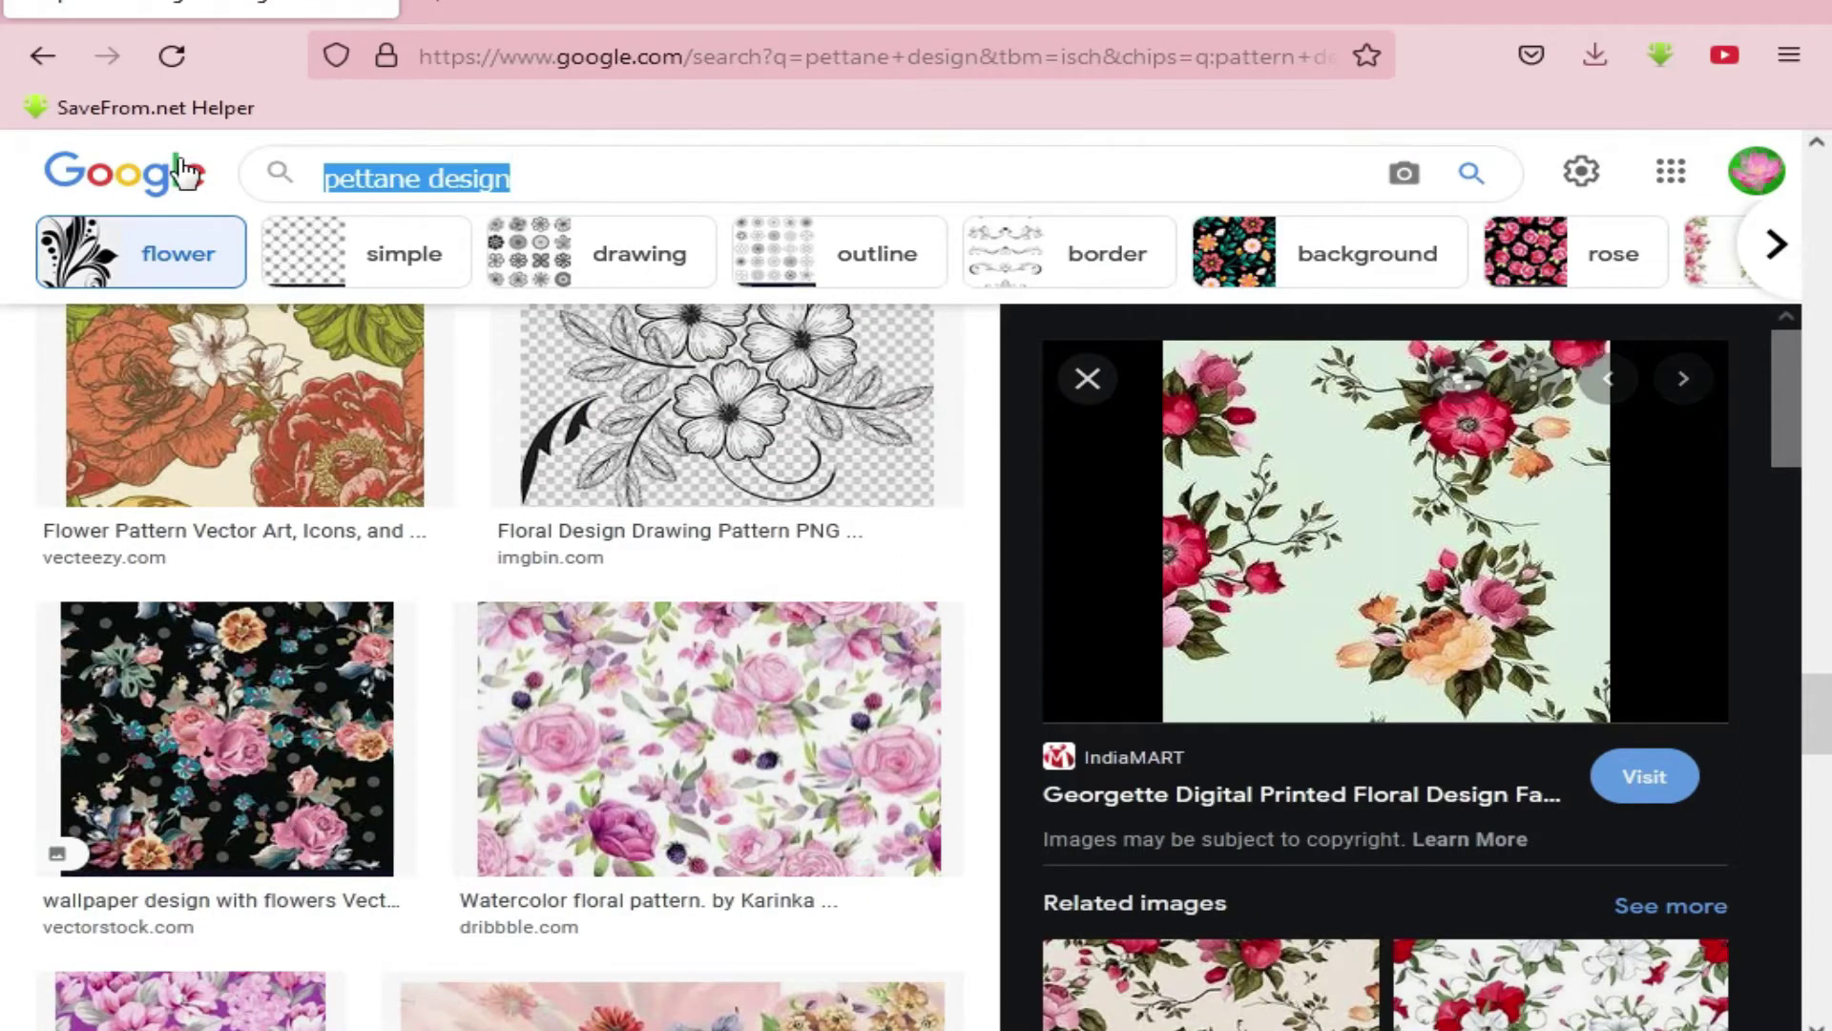
type("bi")
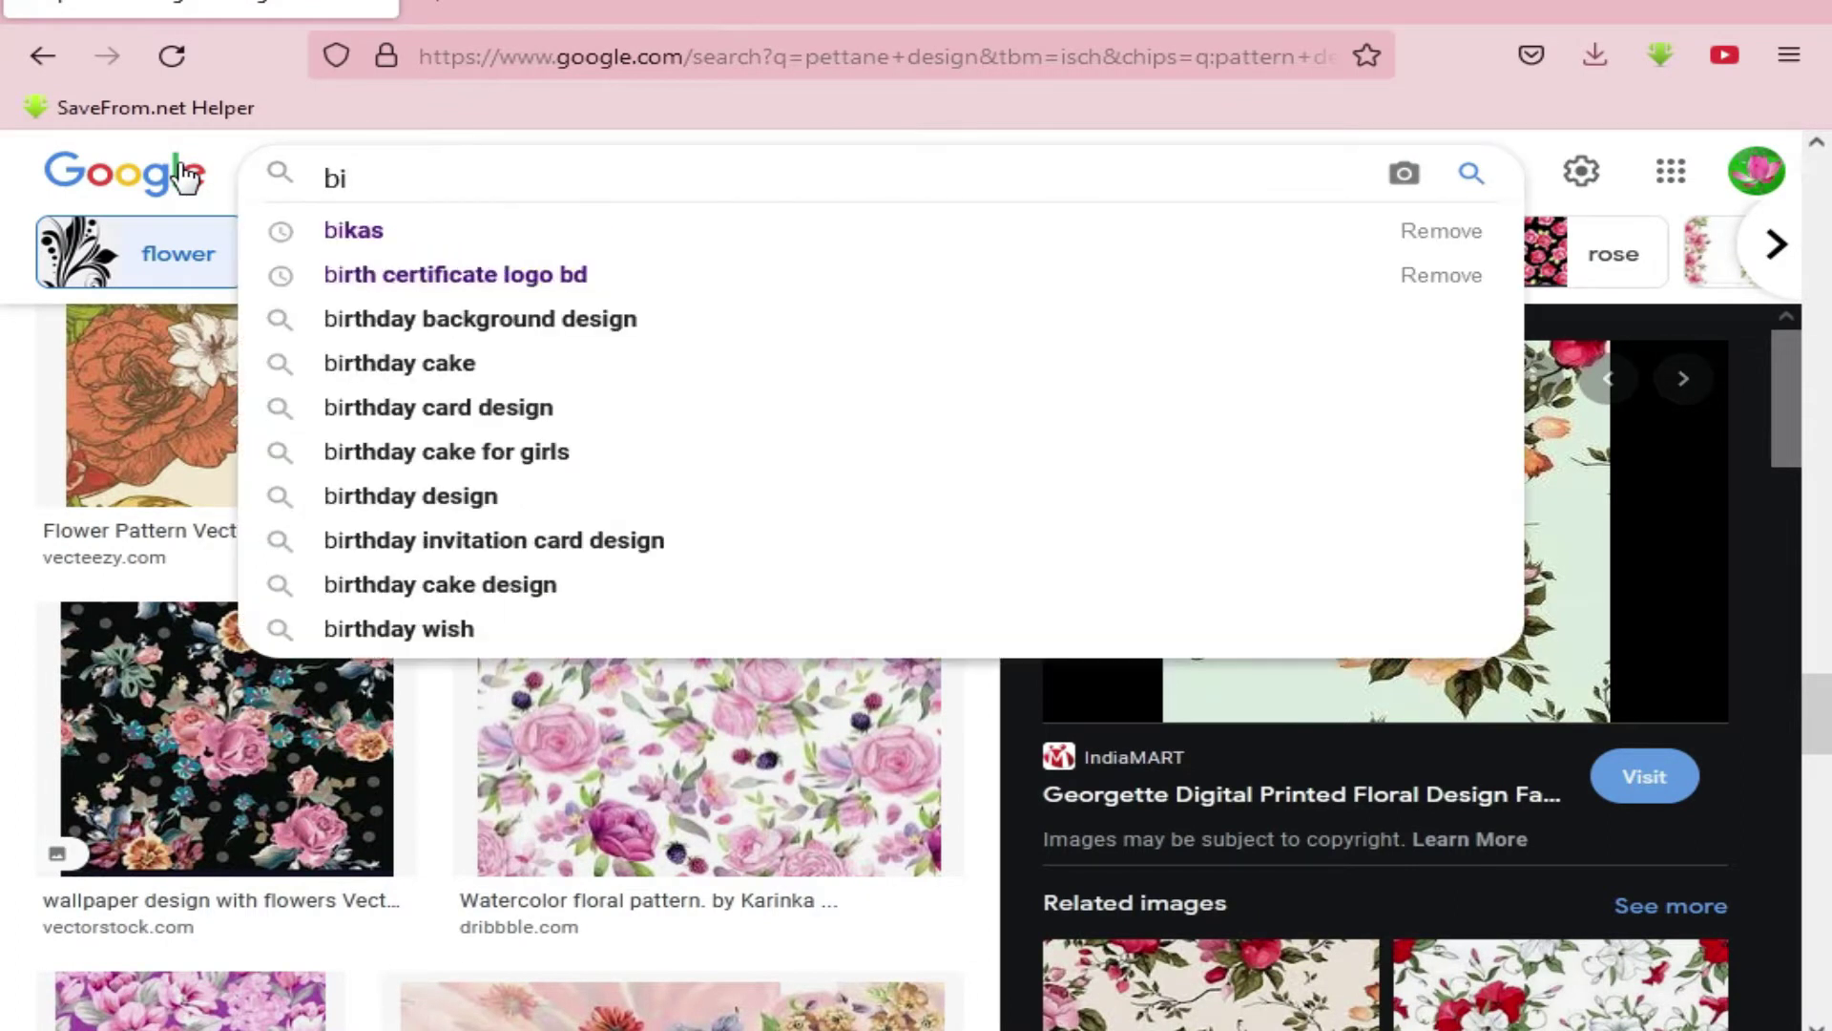
type("rth")
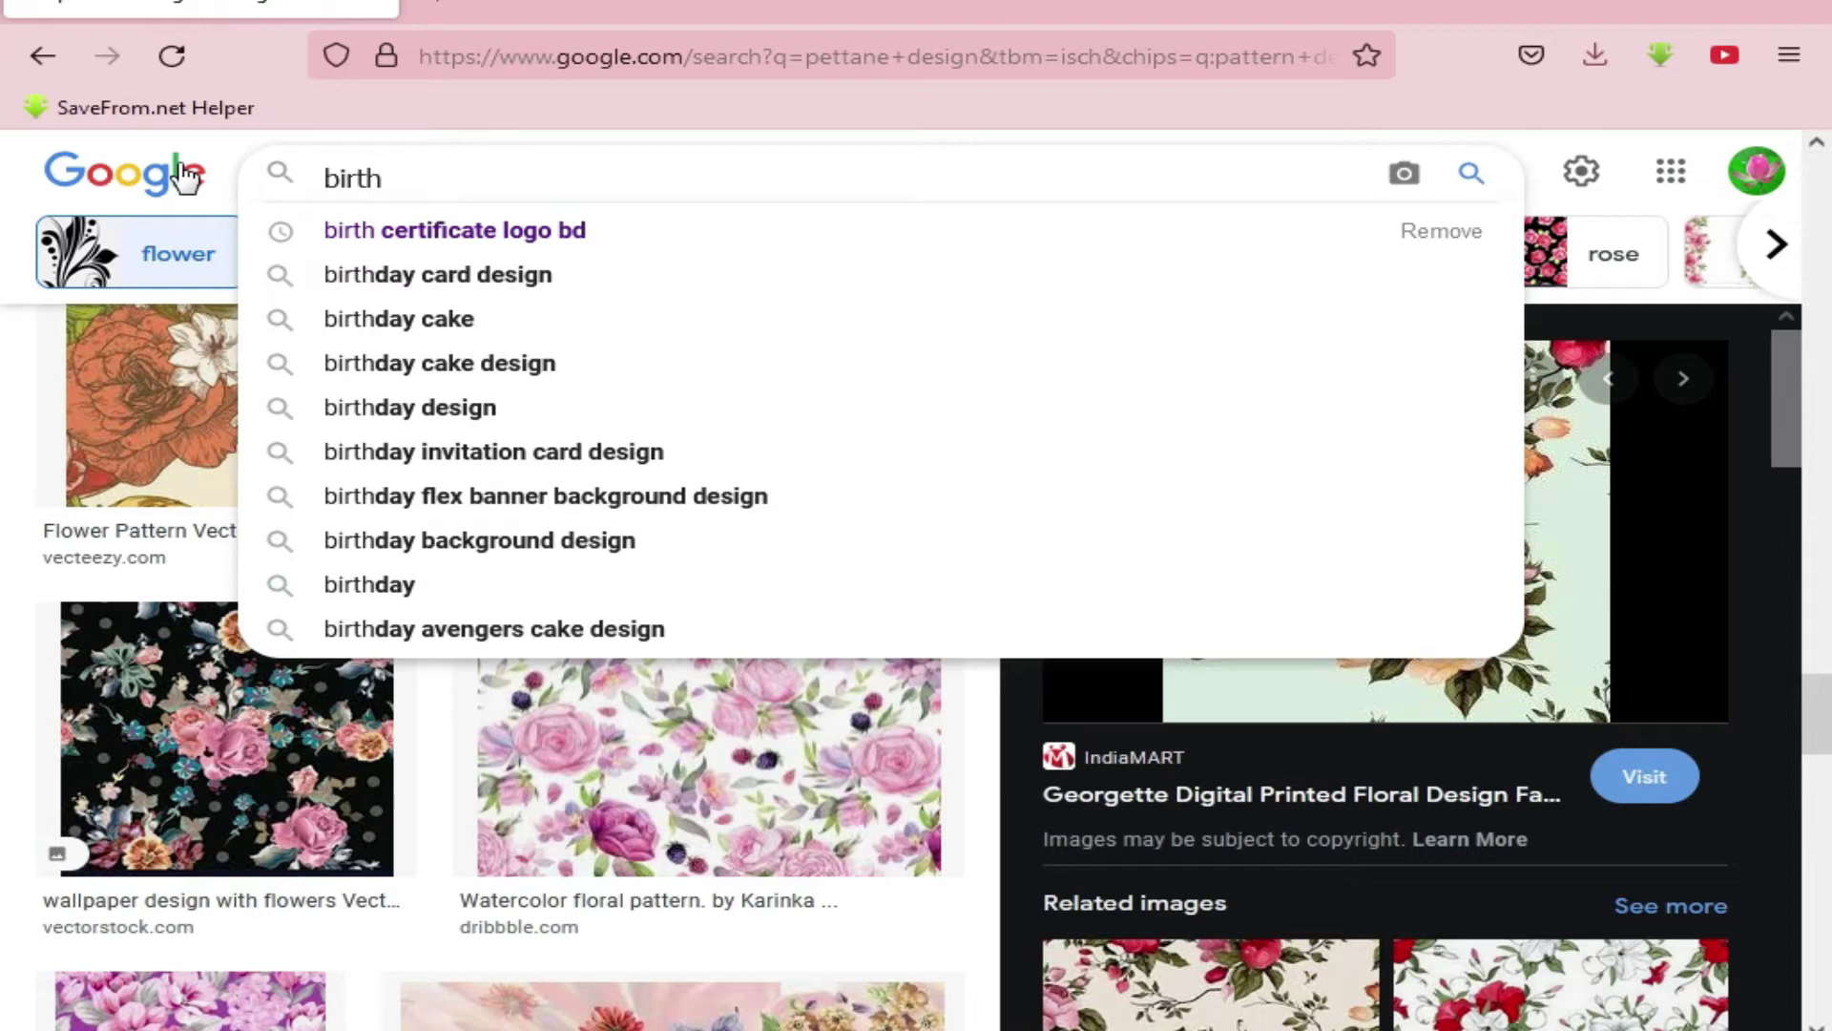
left_click(442, 236)
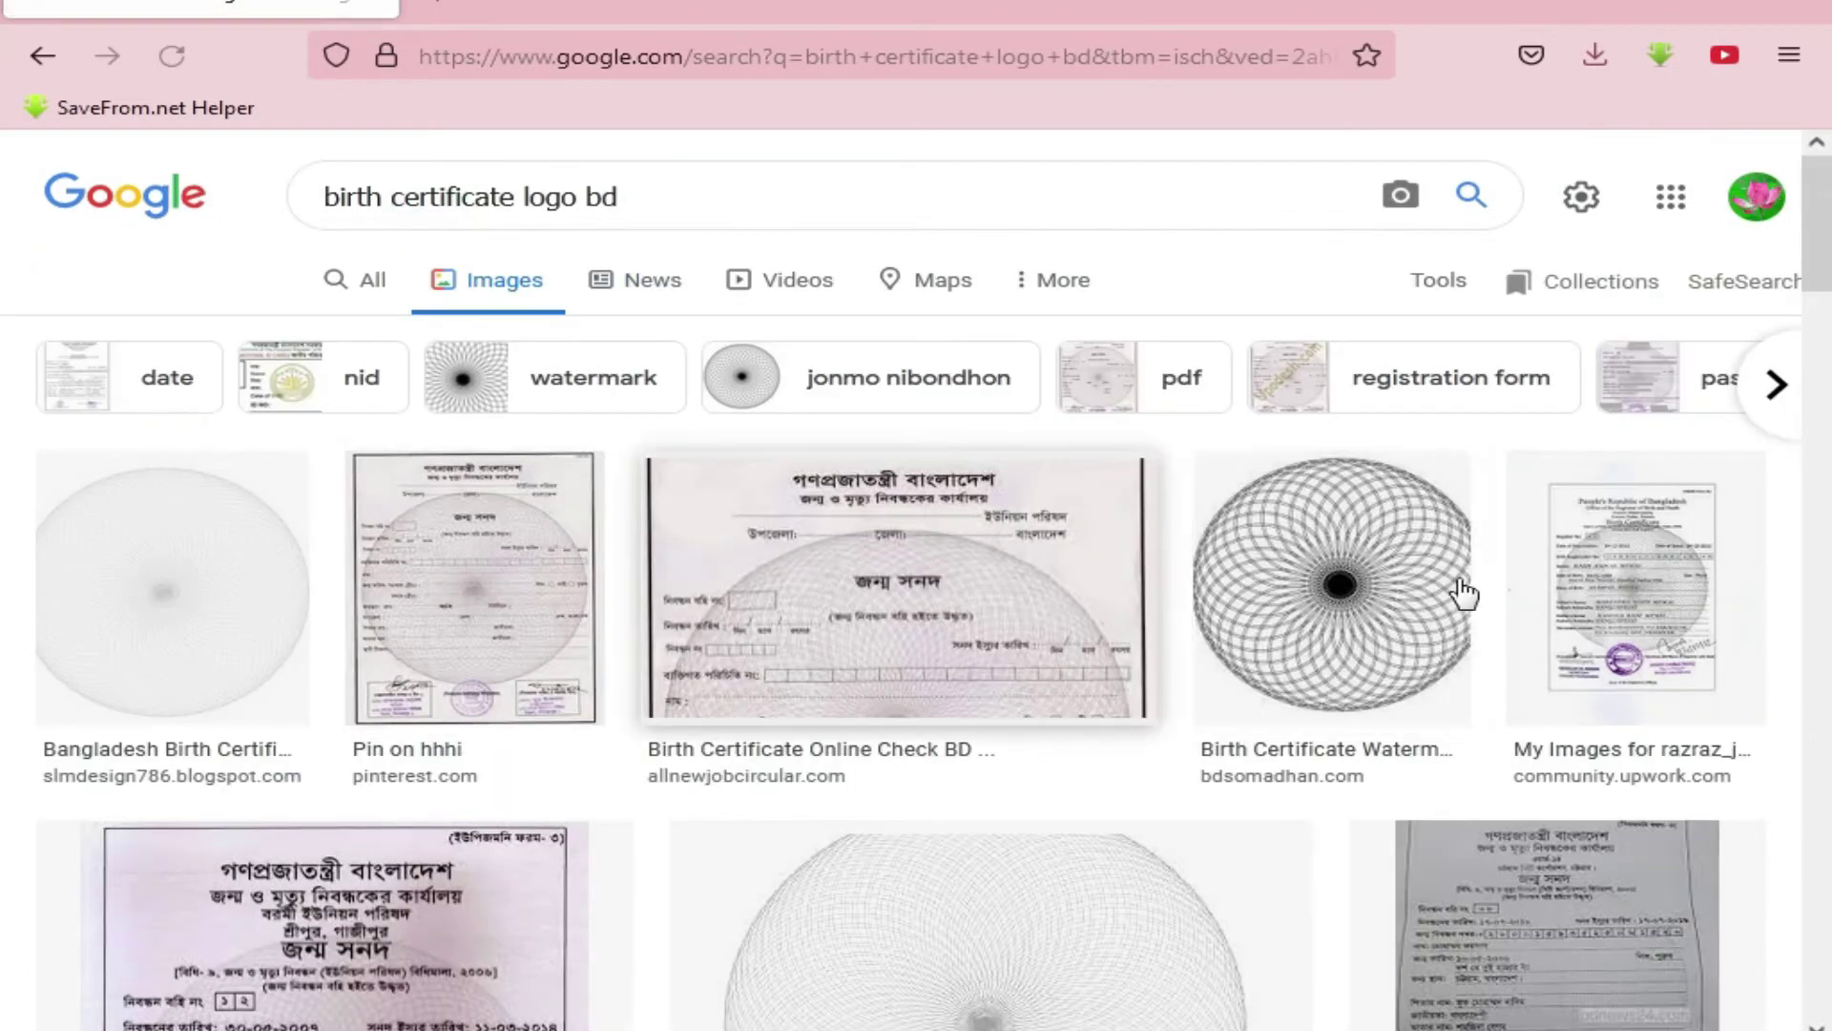
scroll(1255, 689, "down", 3)
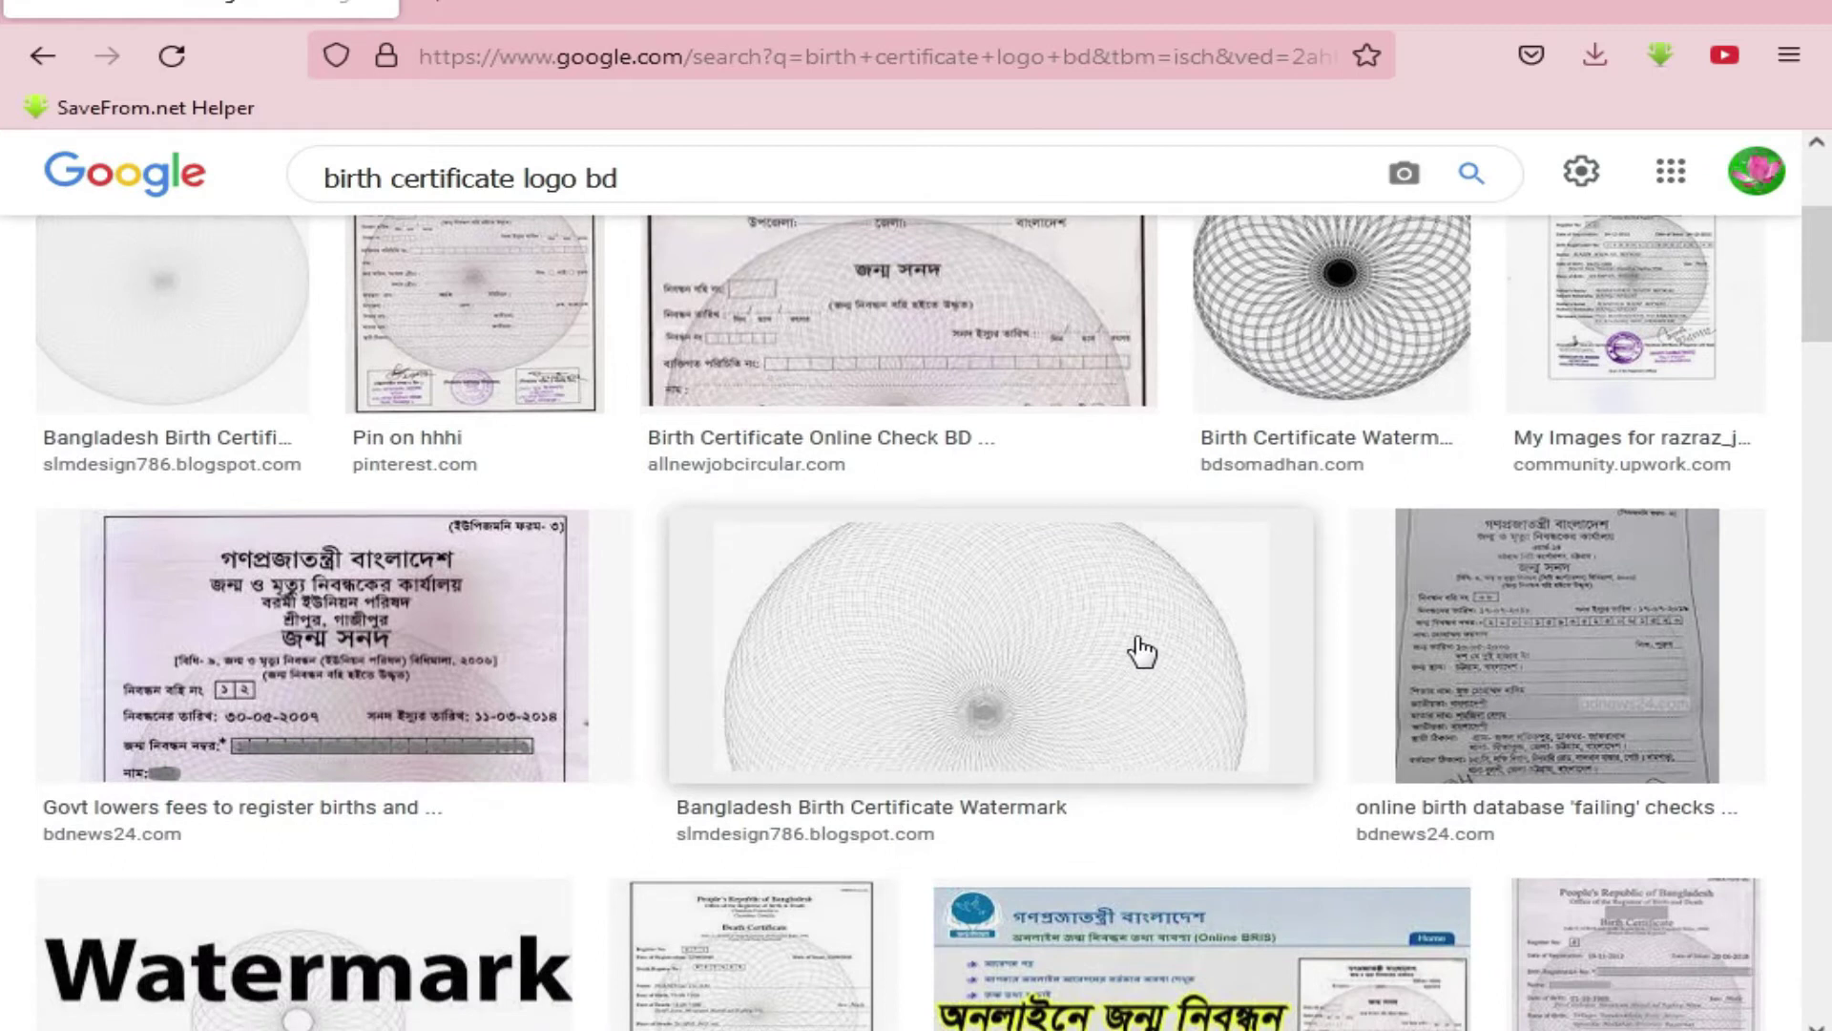
scroll(1143, 651, "down", 5)
scroll(1142, 652, "up", 5)
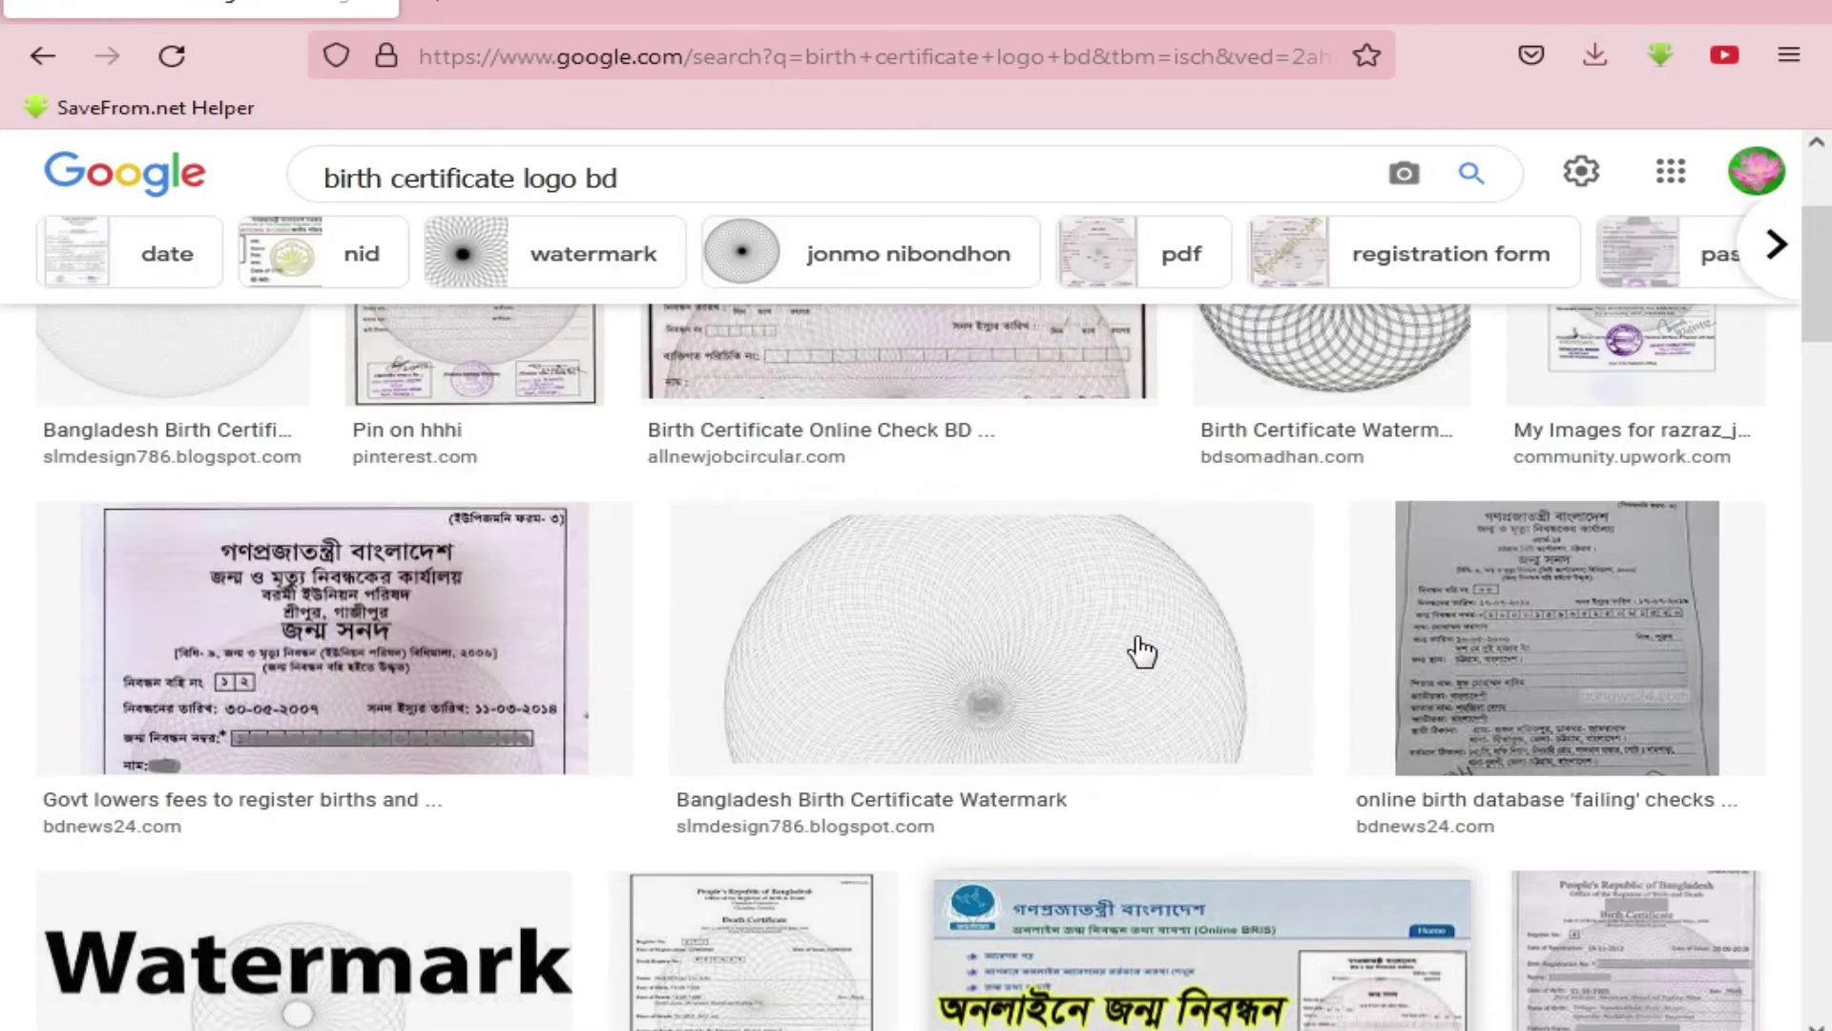
scroll(1136, 649, "up", 3)
Preview several watermark results, including the Birth Certificate Watermark PNG and a jolchap image
left_click(250, 620)
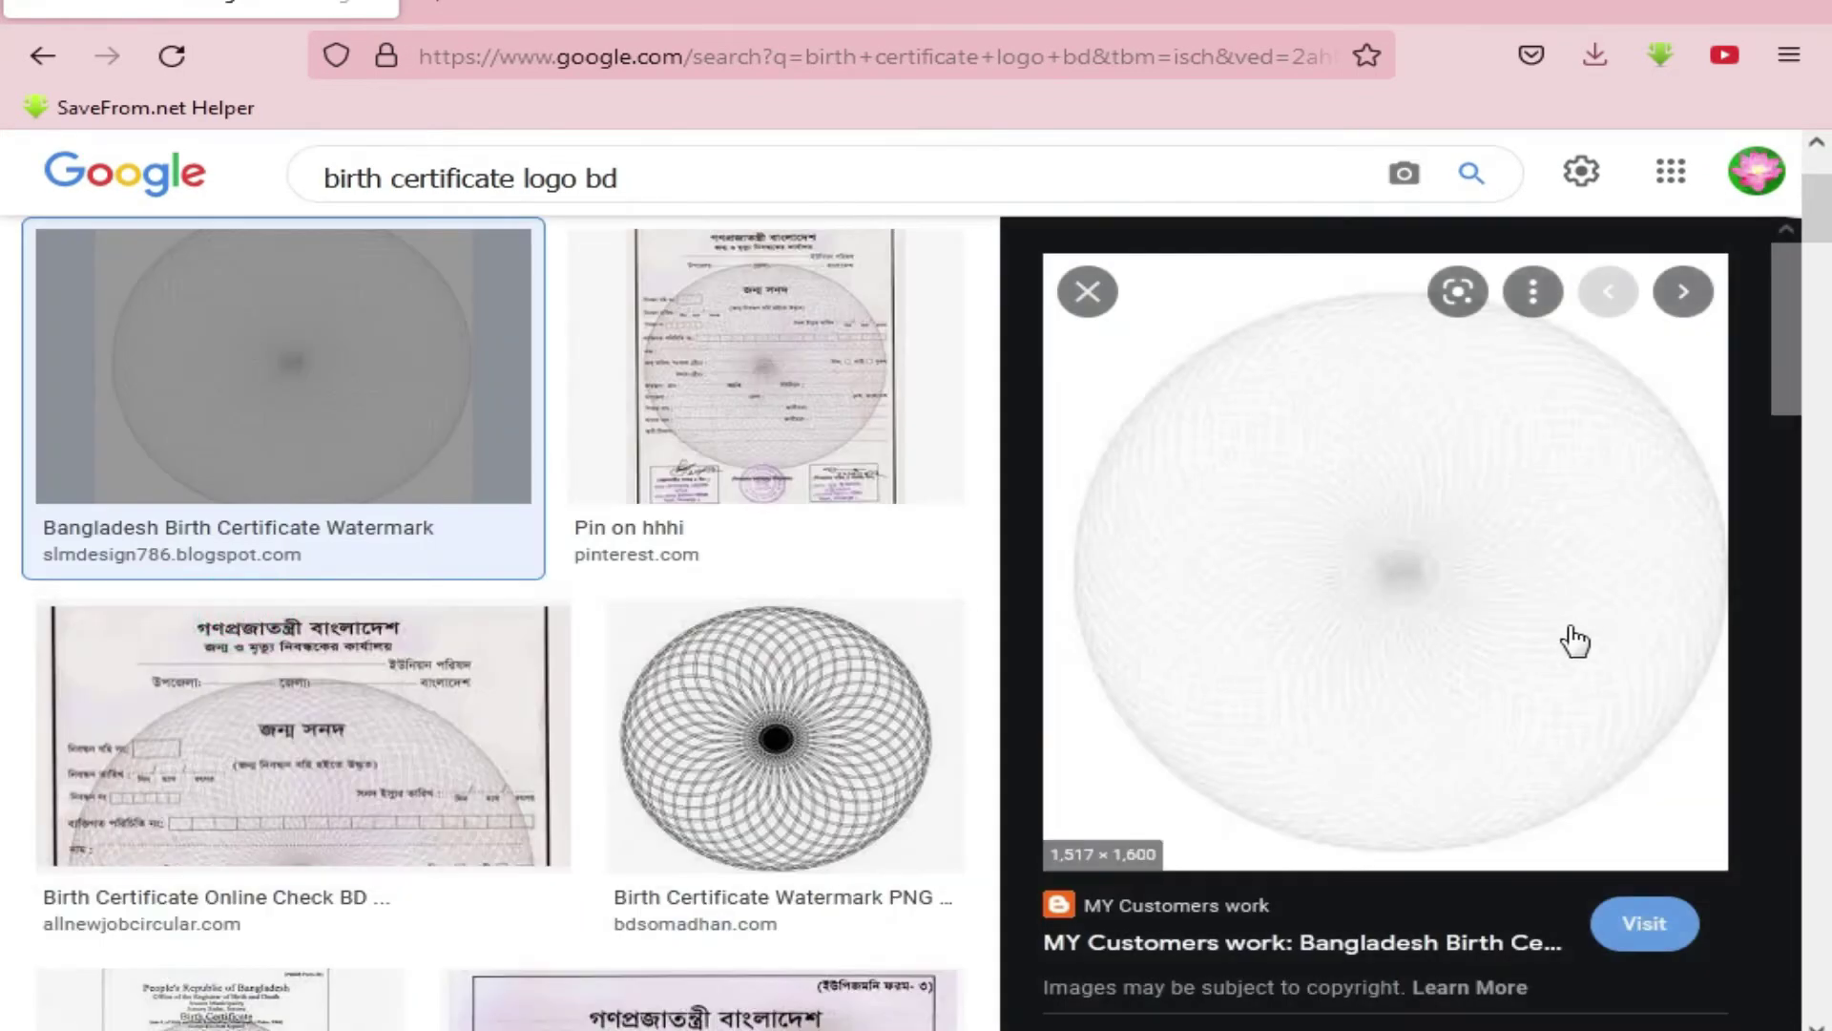
scroll(1460, 651, "down", 4)
left_click(804, 668)
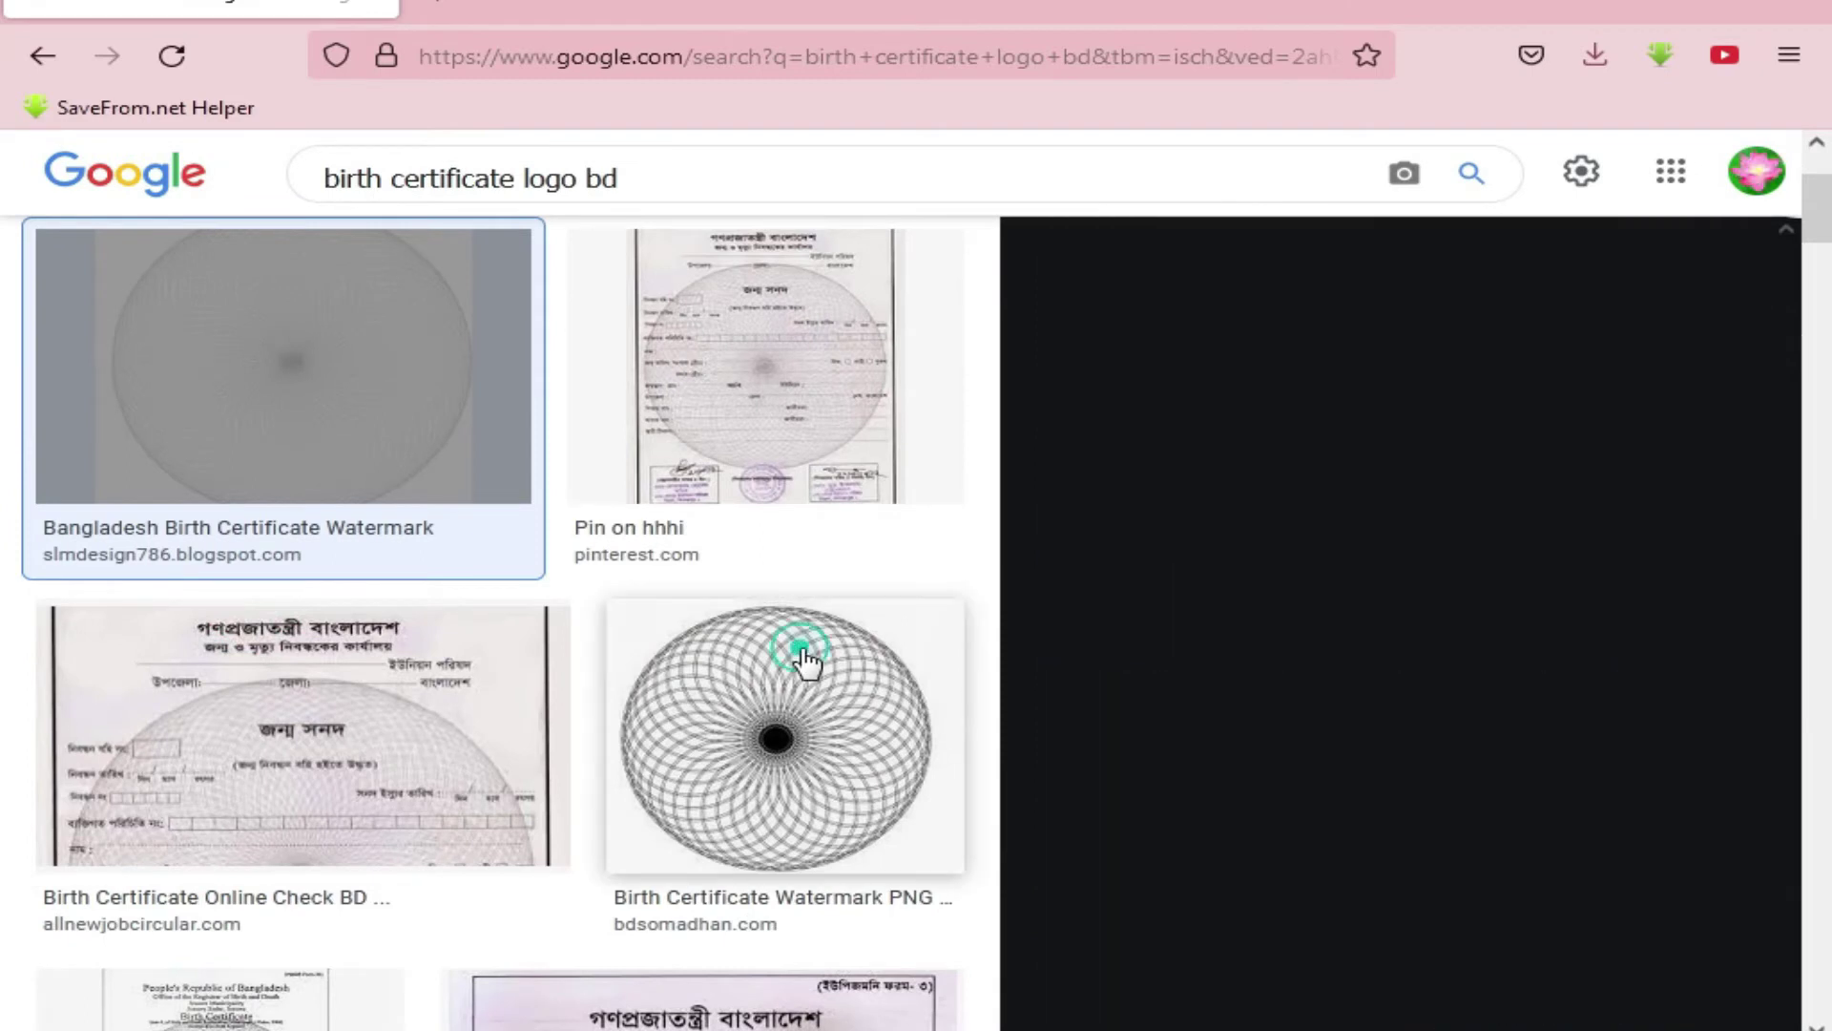
scroll(1538, 569, "down", 5)
left_click(1646, 575)
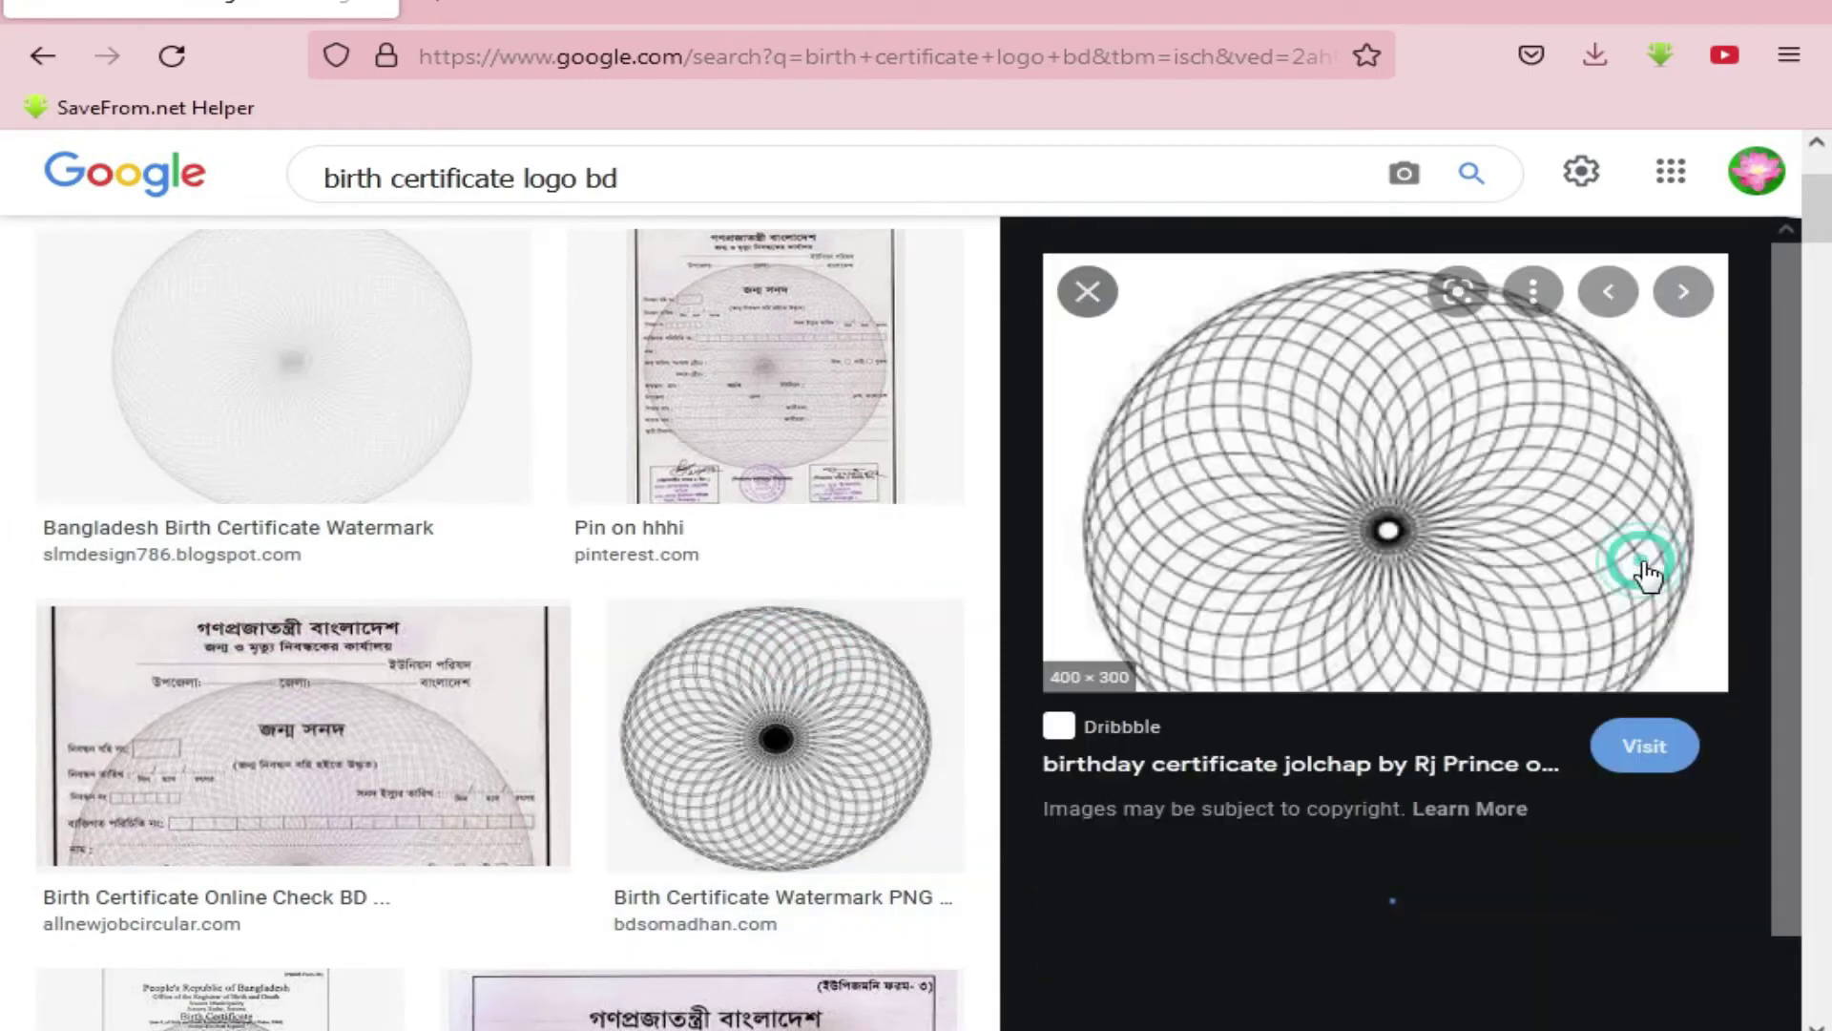
scroll(1592, 625, "down", 4)
scroll(1612, 658, "down", 5)
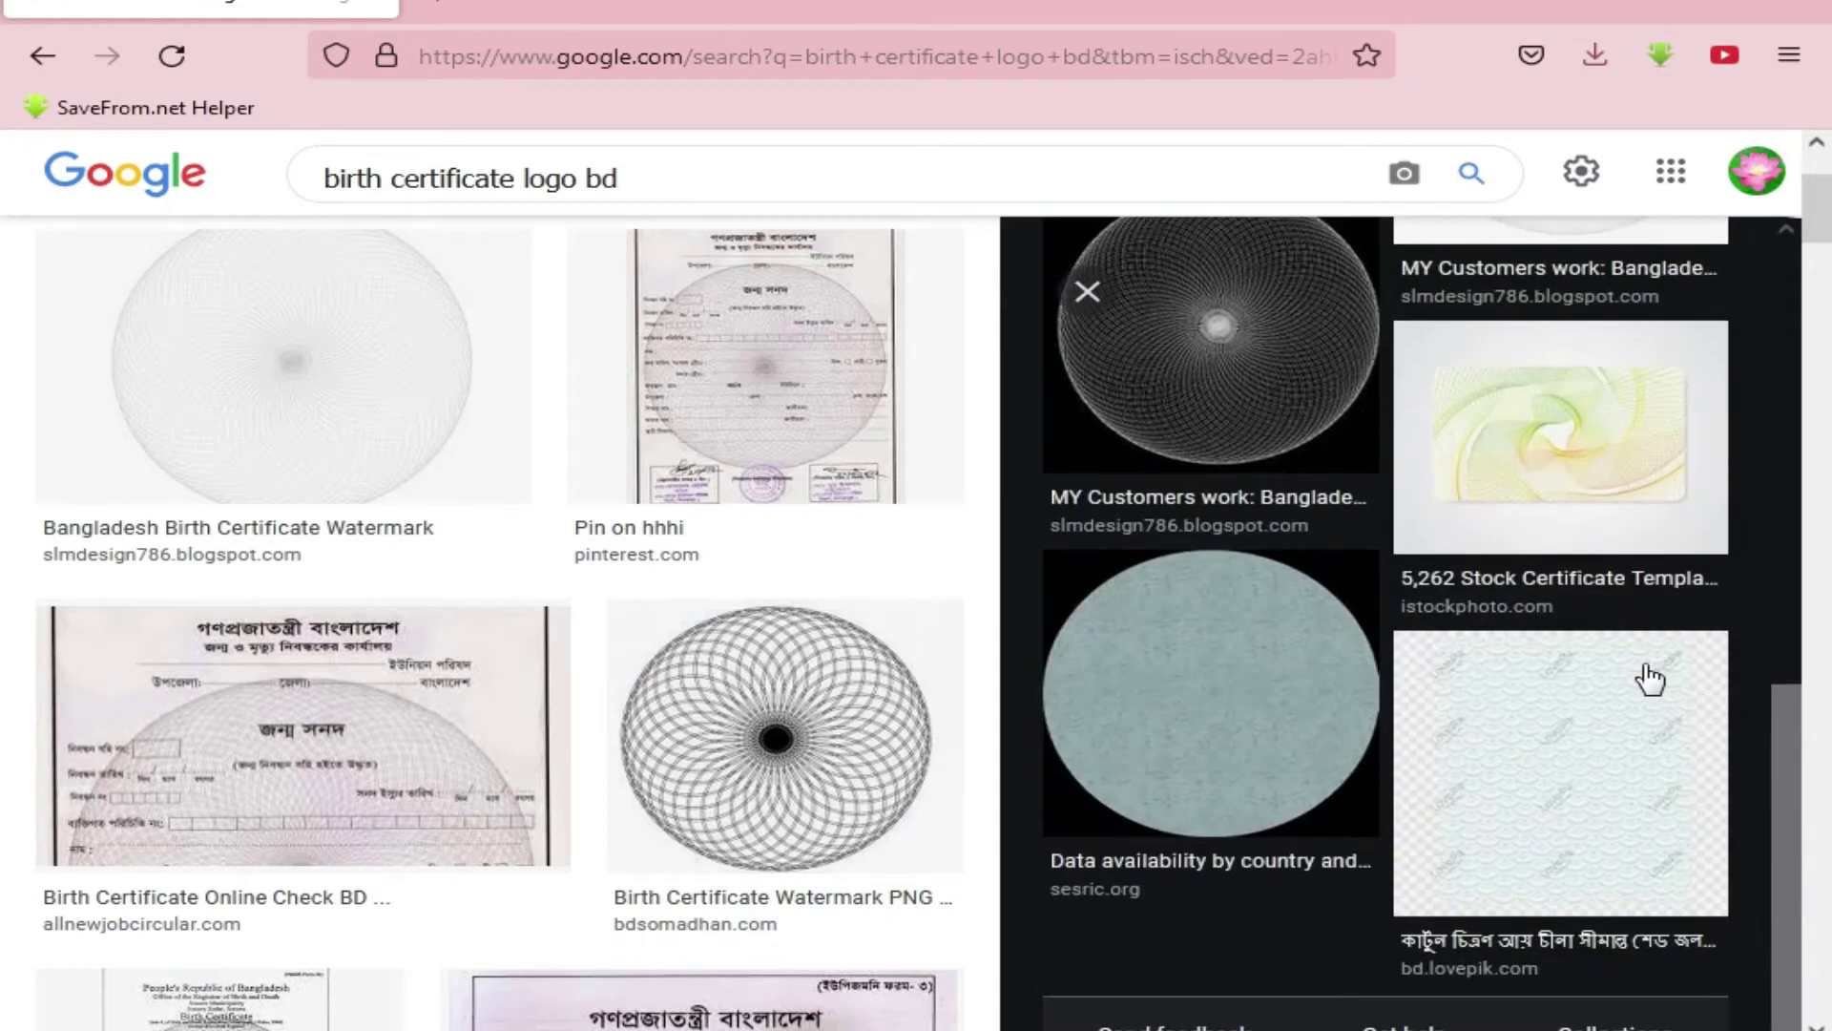
scroll(1641, 675, "down", 3)
left_click(1096, 294)
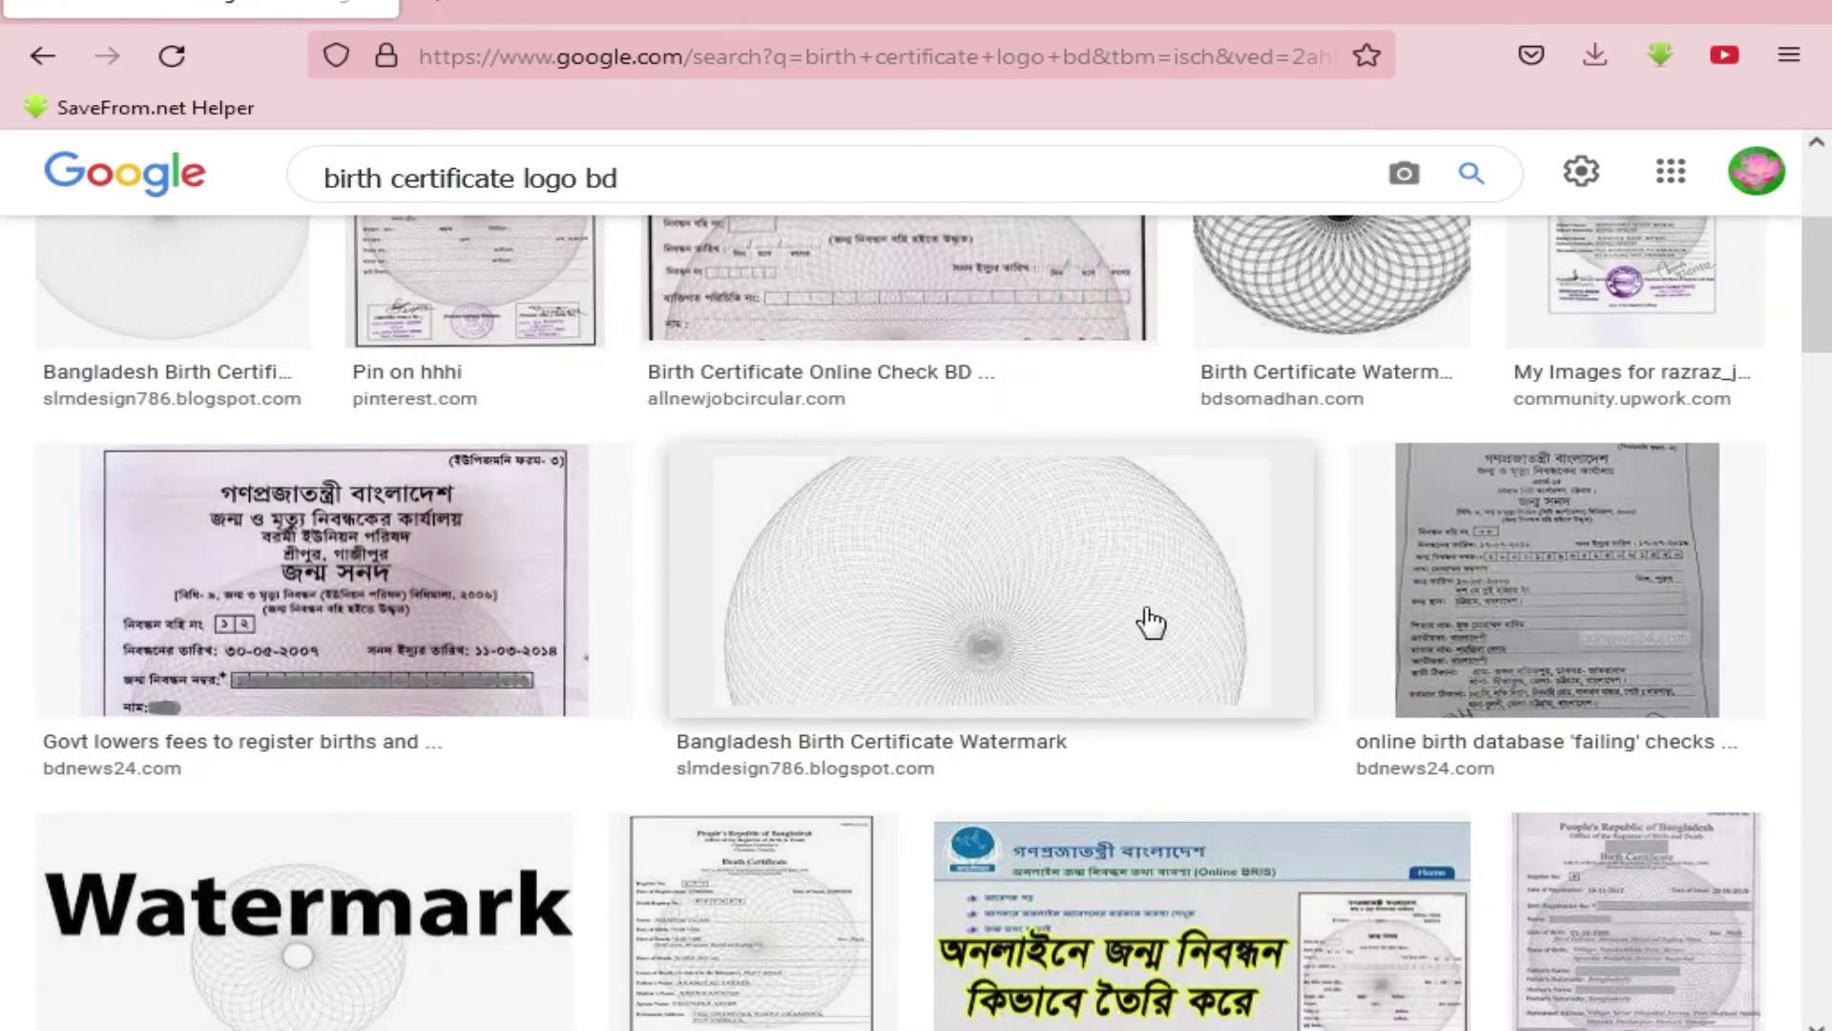
scroll(1149, 622, "down", 5)
scroll(1202, 635, "down", 6)
Preview the guilloche circle image and bring up its context menu to copy it
left_click(1177, 707)
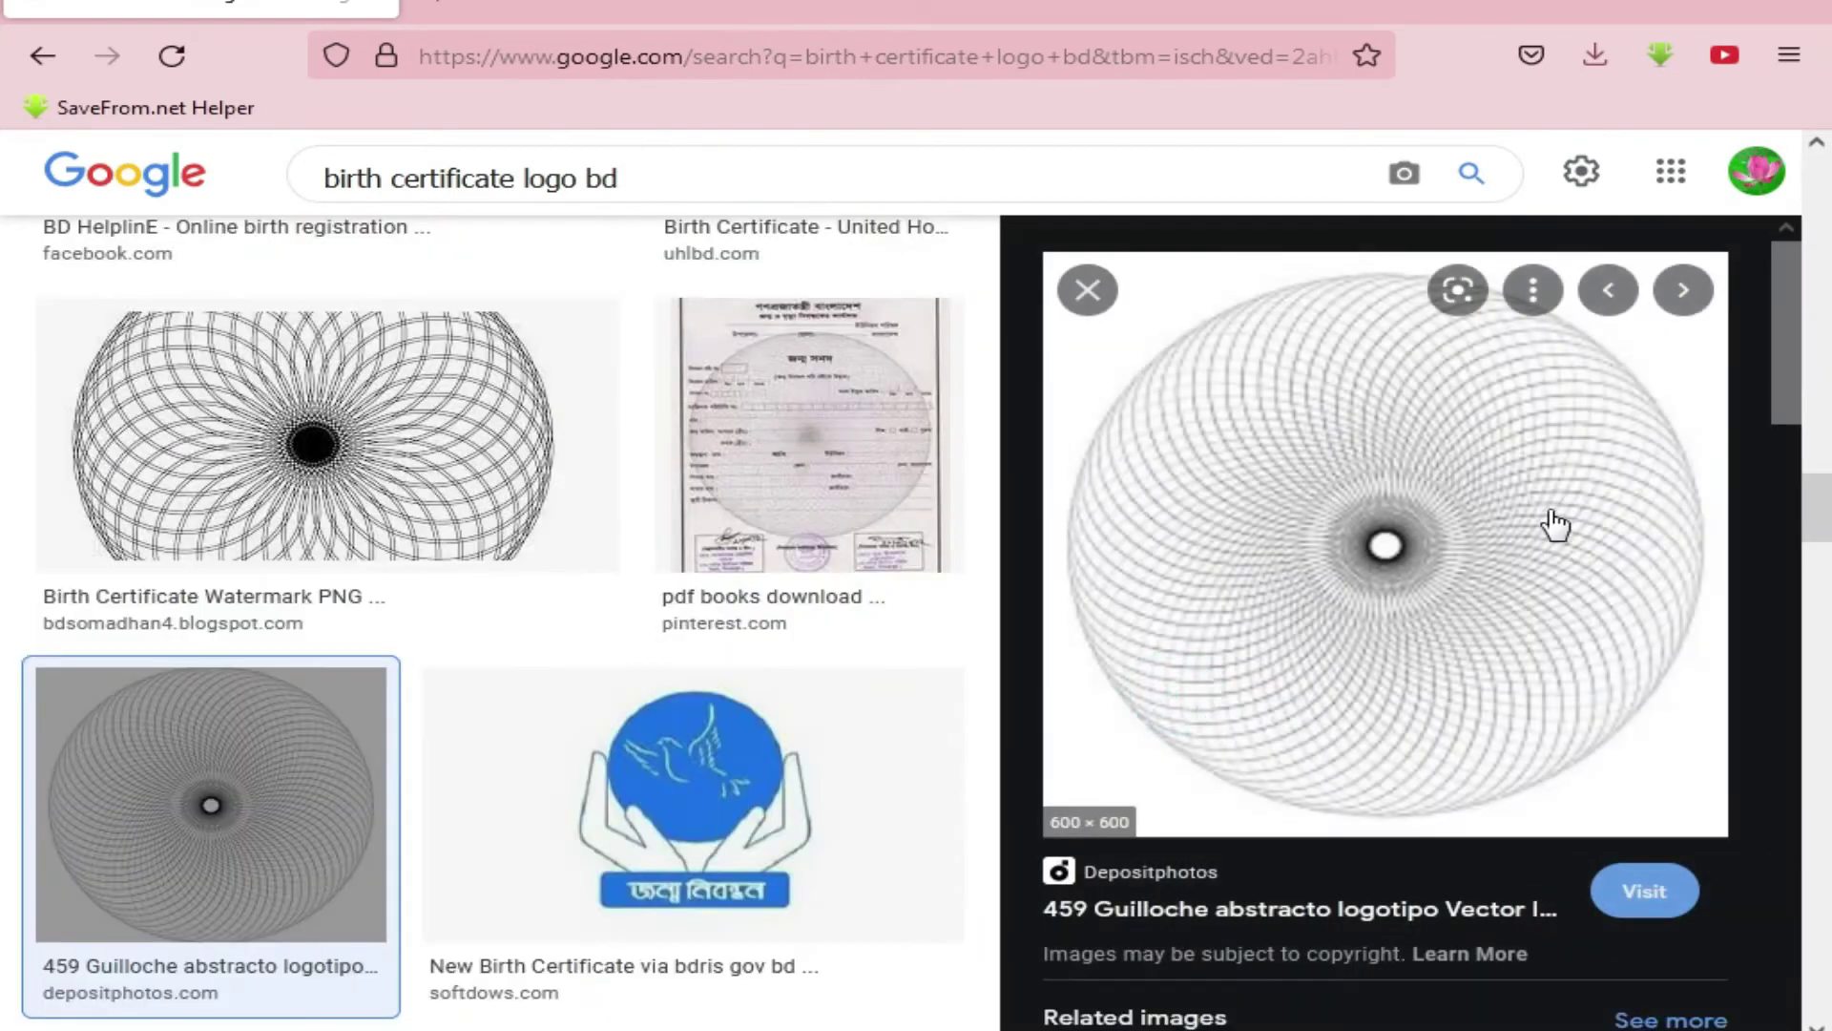
right_click(1353, 460)
left_click(1520, 765)
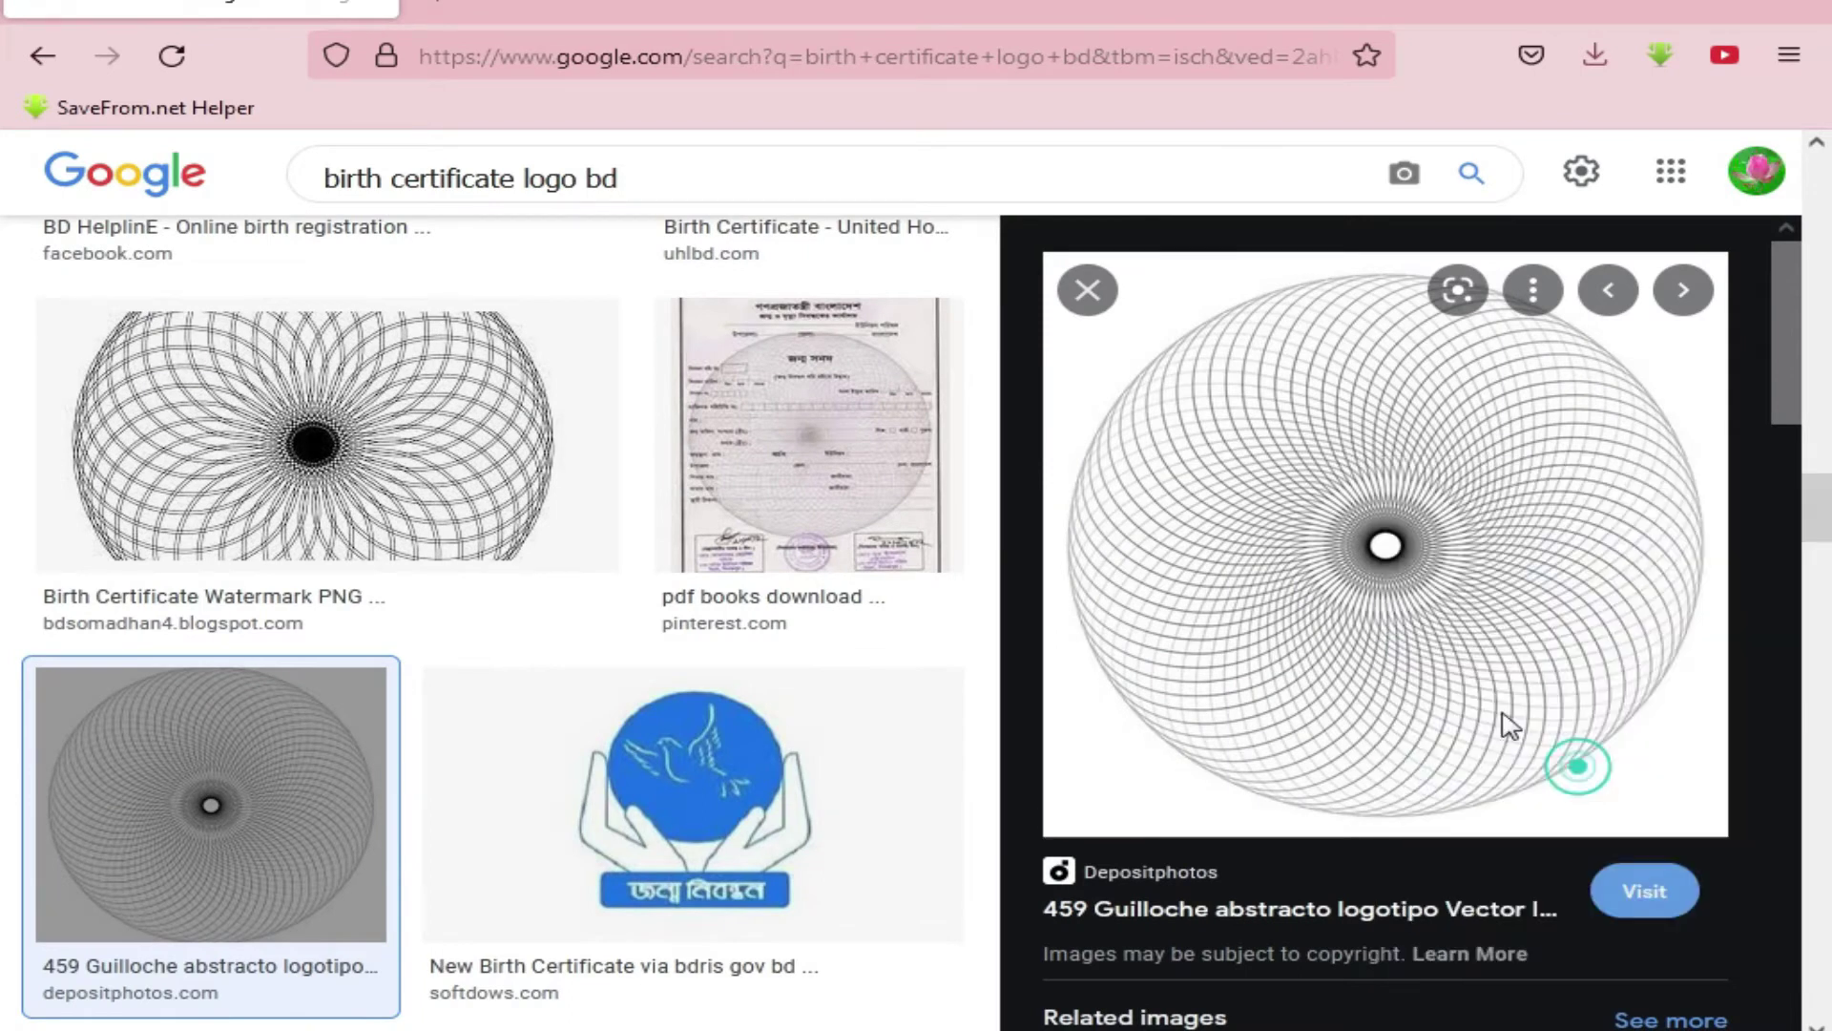
left_click(1040, 640)
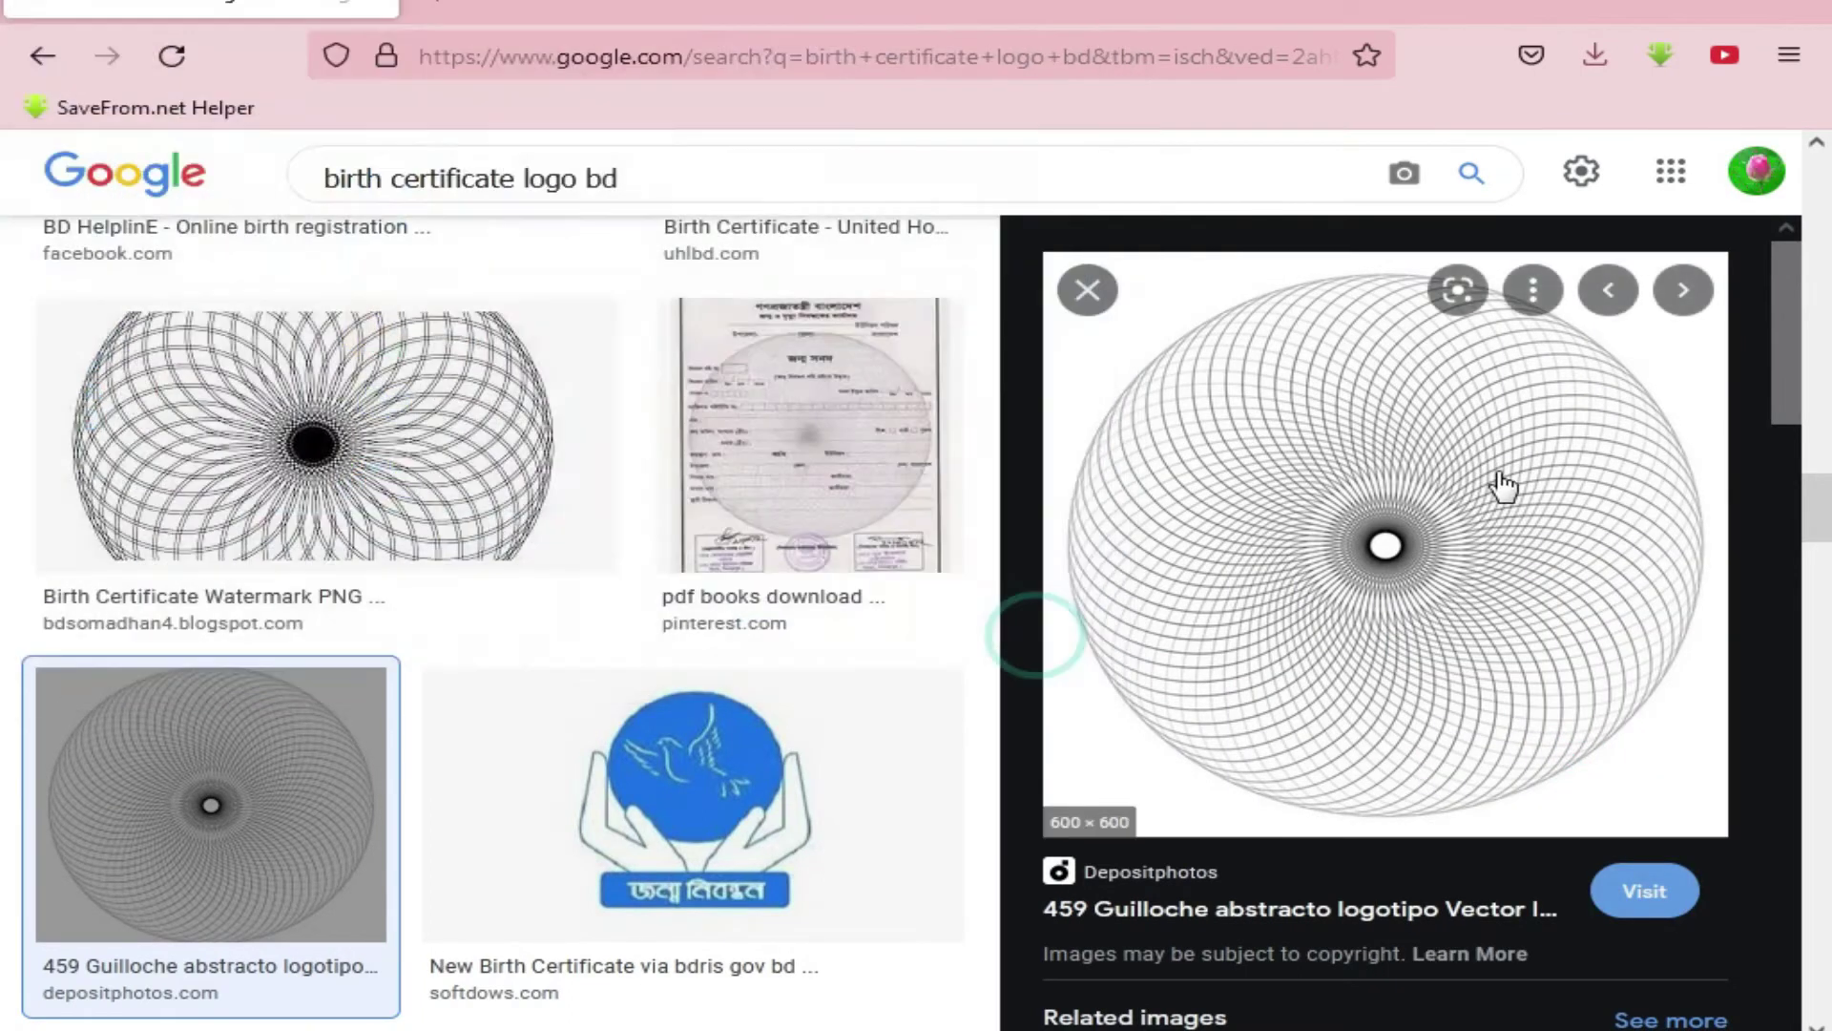
right_click(1493, 477)
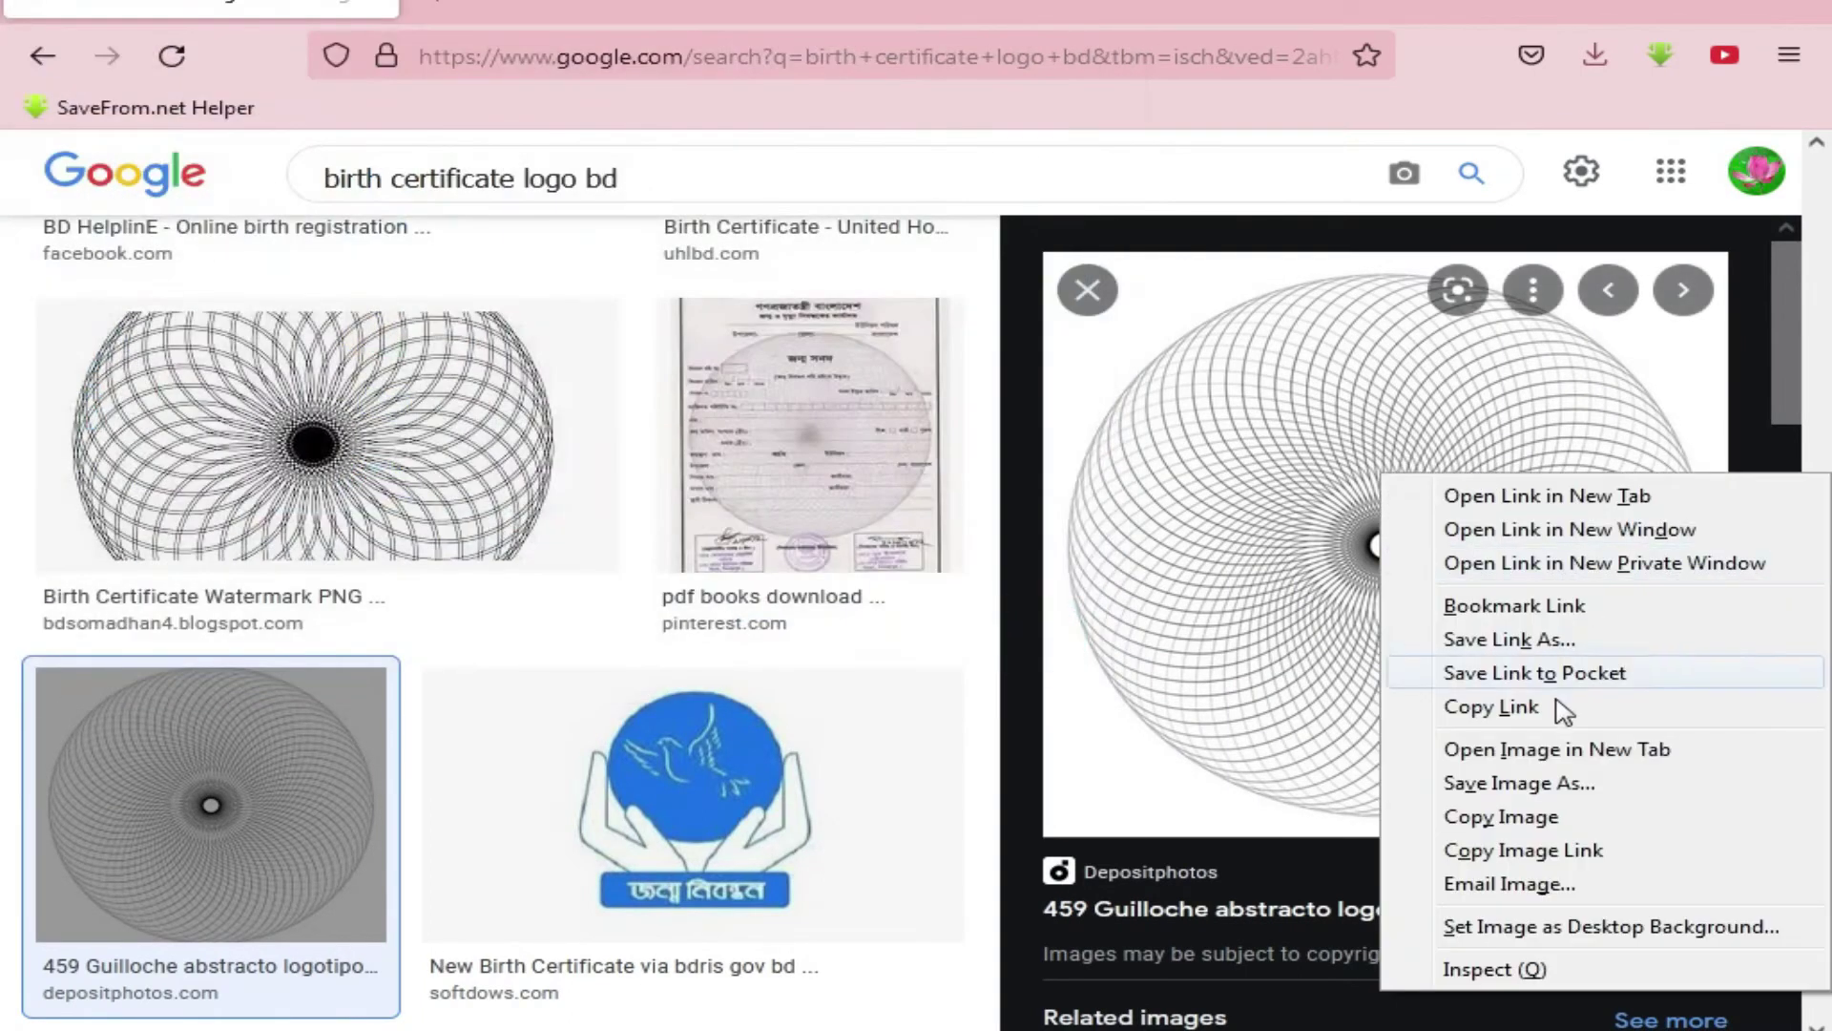
Place the copied guilloche circle on a new layer, enlarge it about double, and centre it
left_click(1528, 817)
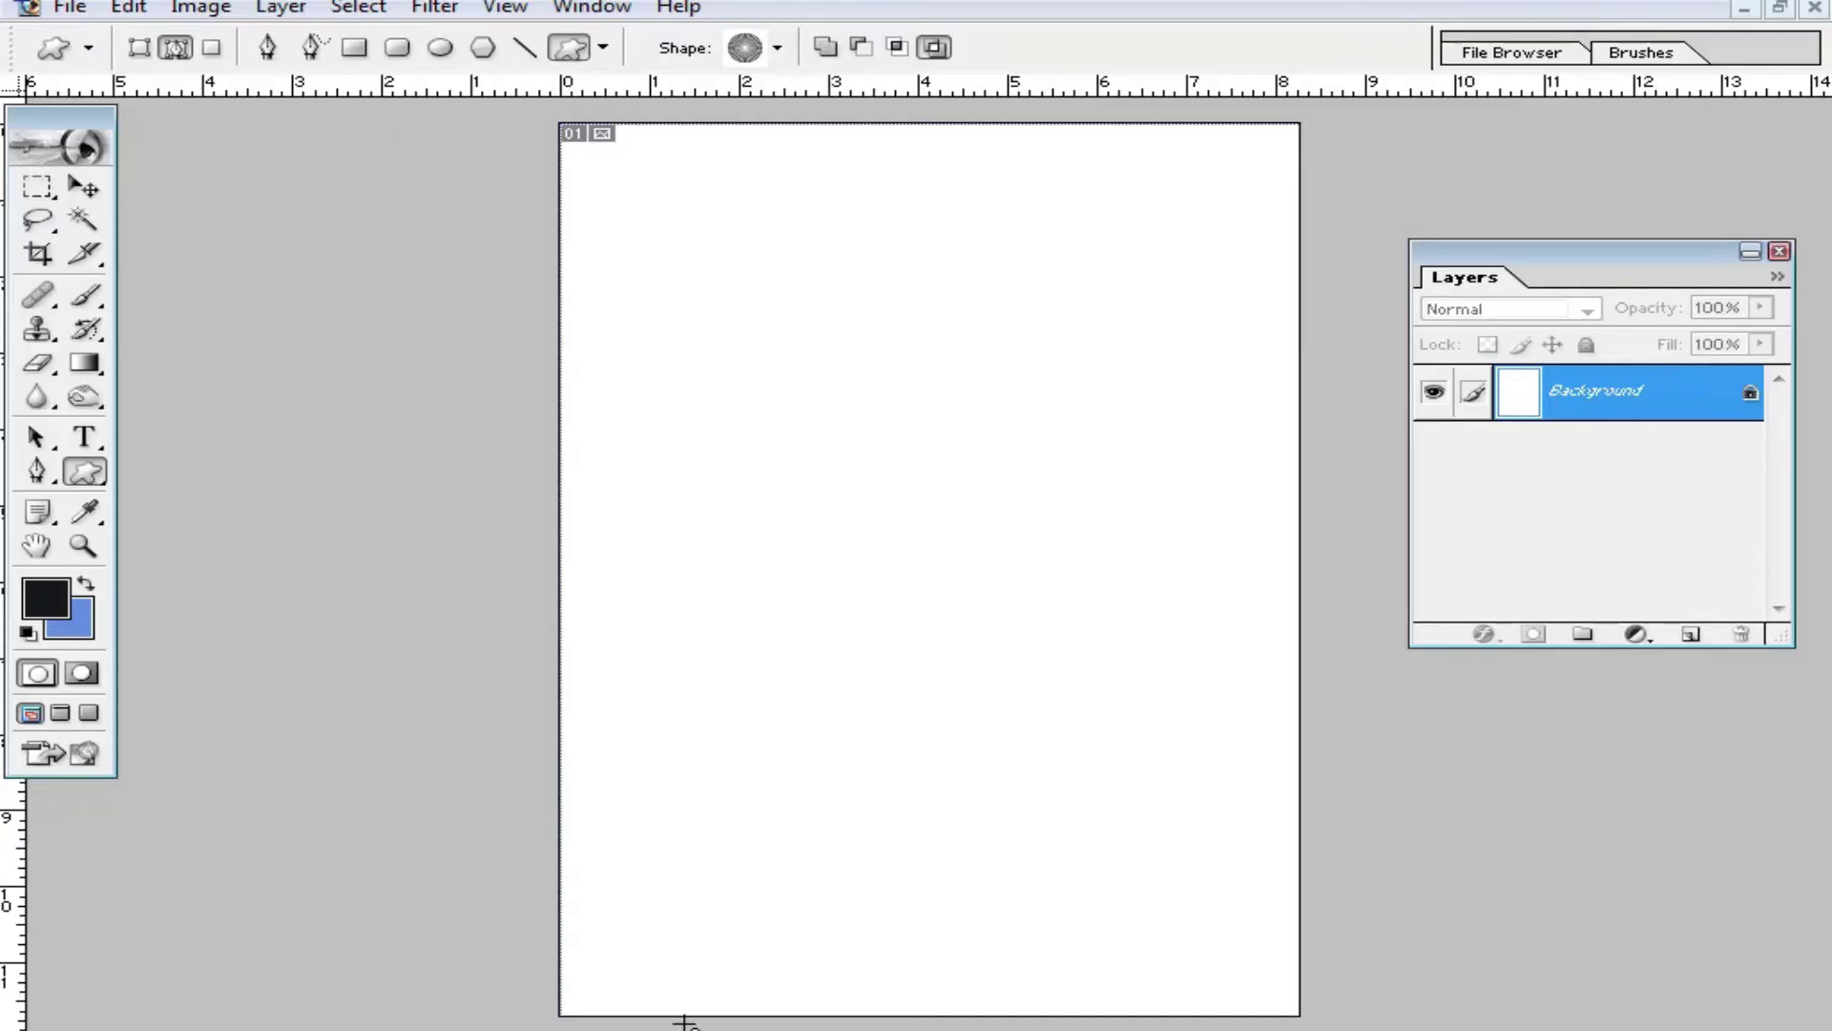
left_click_drag(839, 493, 1019, 645)
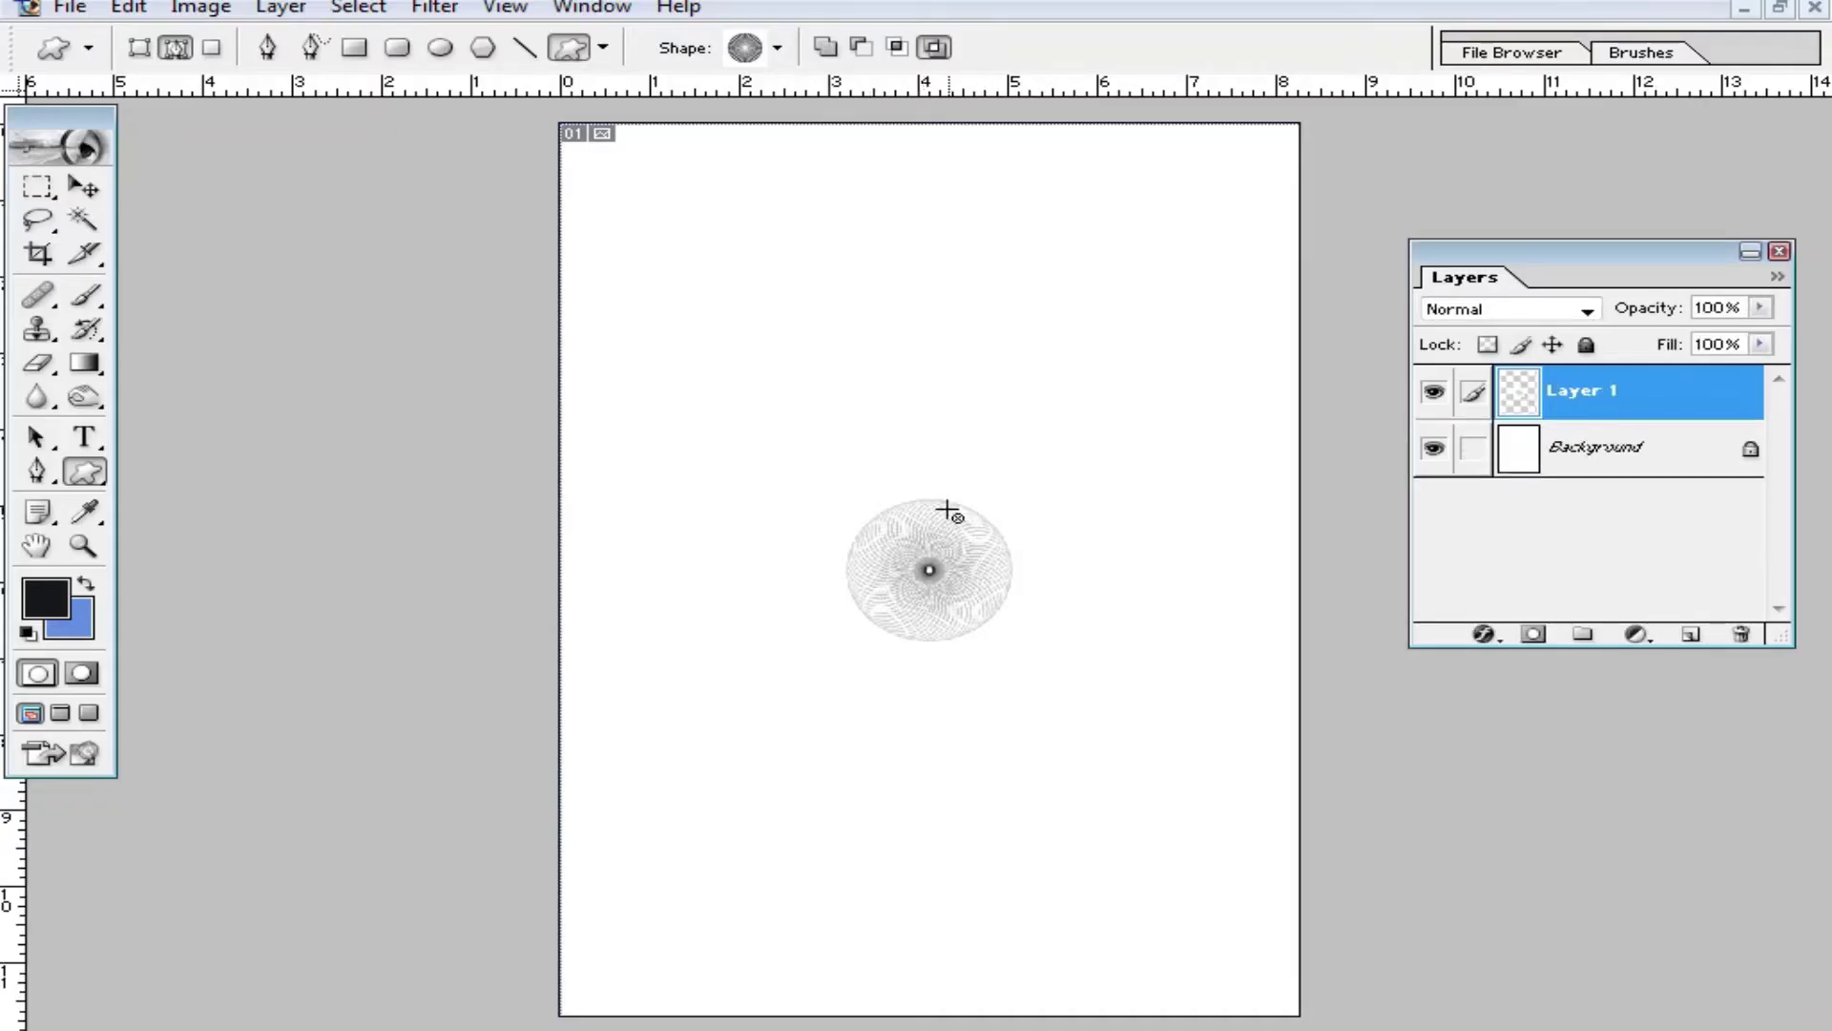
left_click(84, 187)
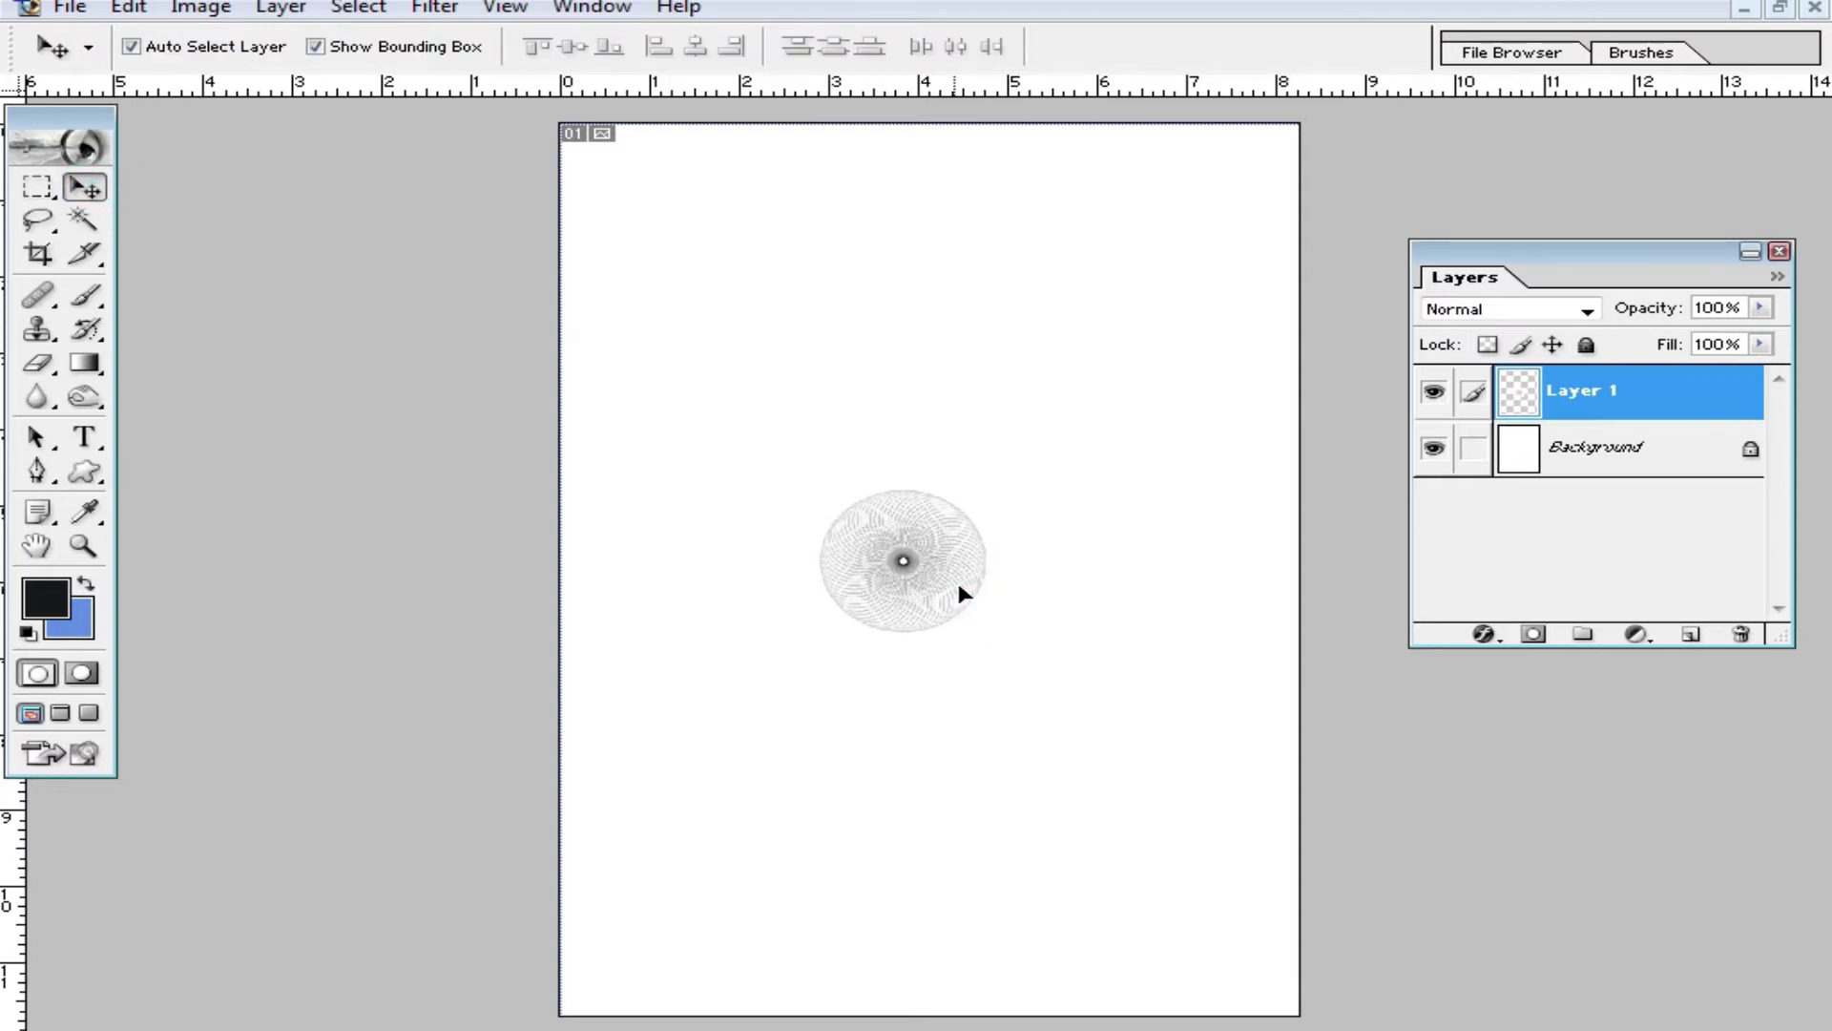
left_click_drag(1003, 641, 1259, 818)
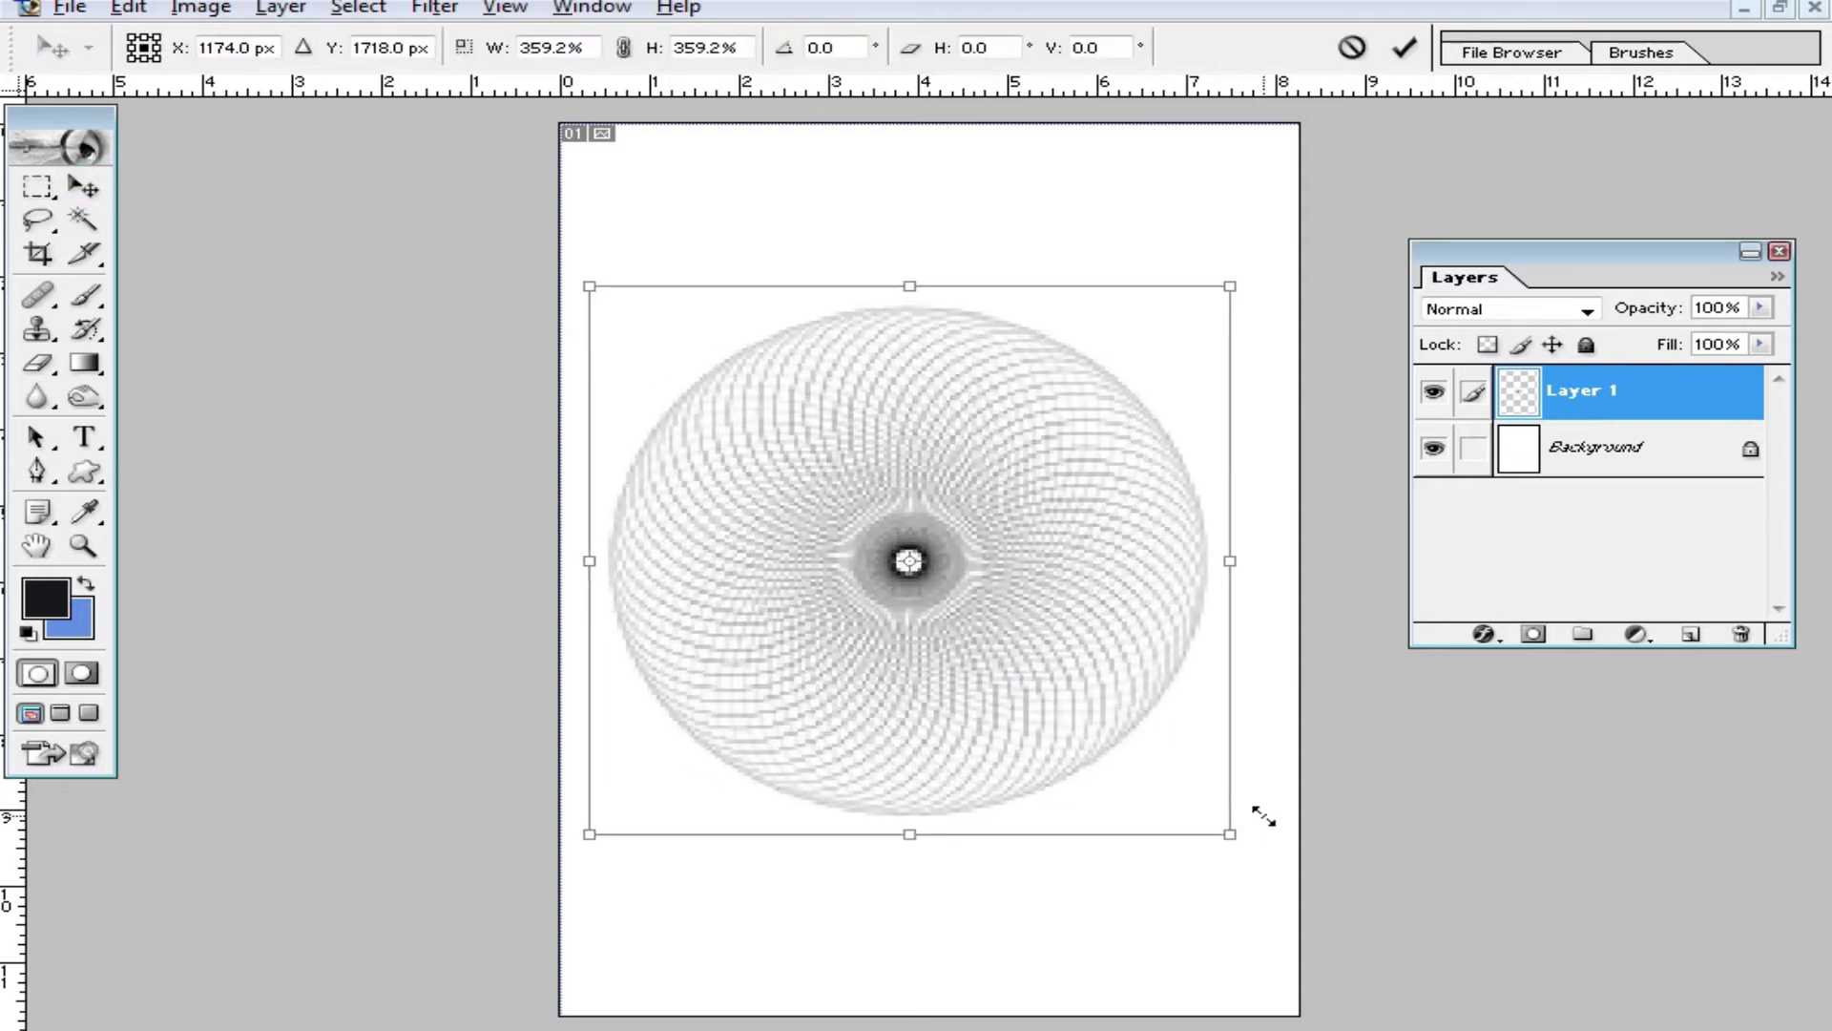
key("Return")
left_click_drag(1044, 639, 1060, 647)
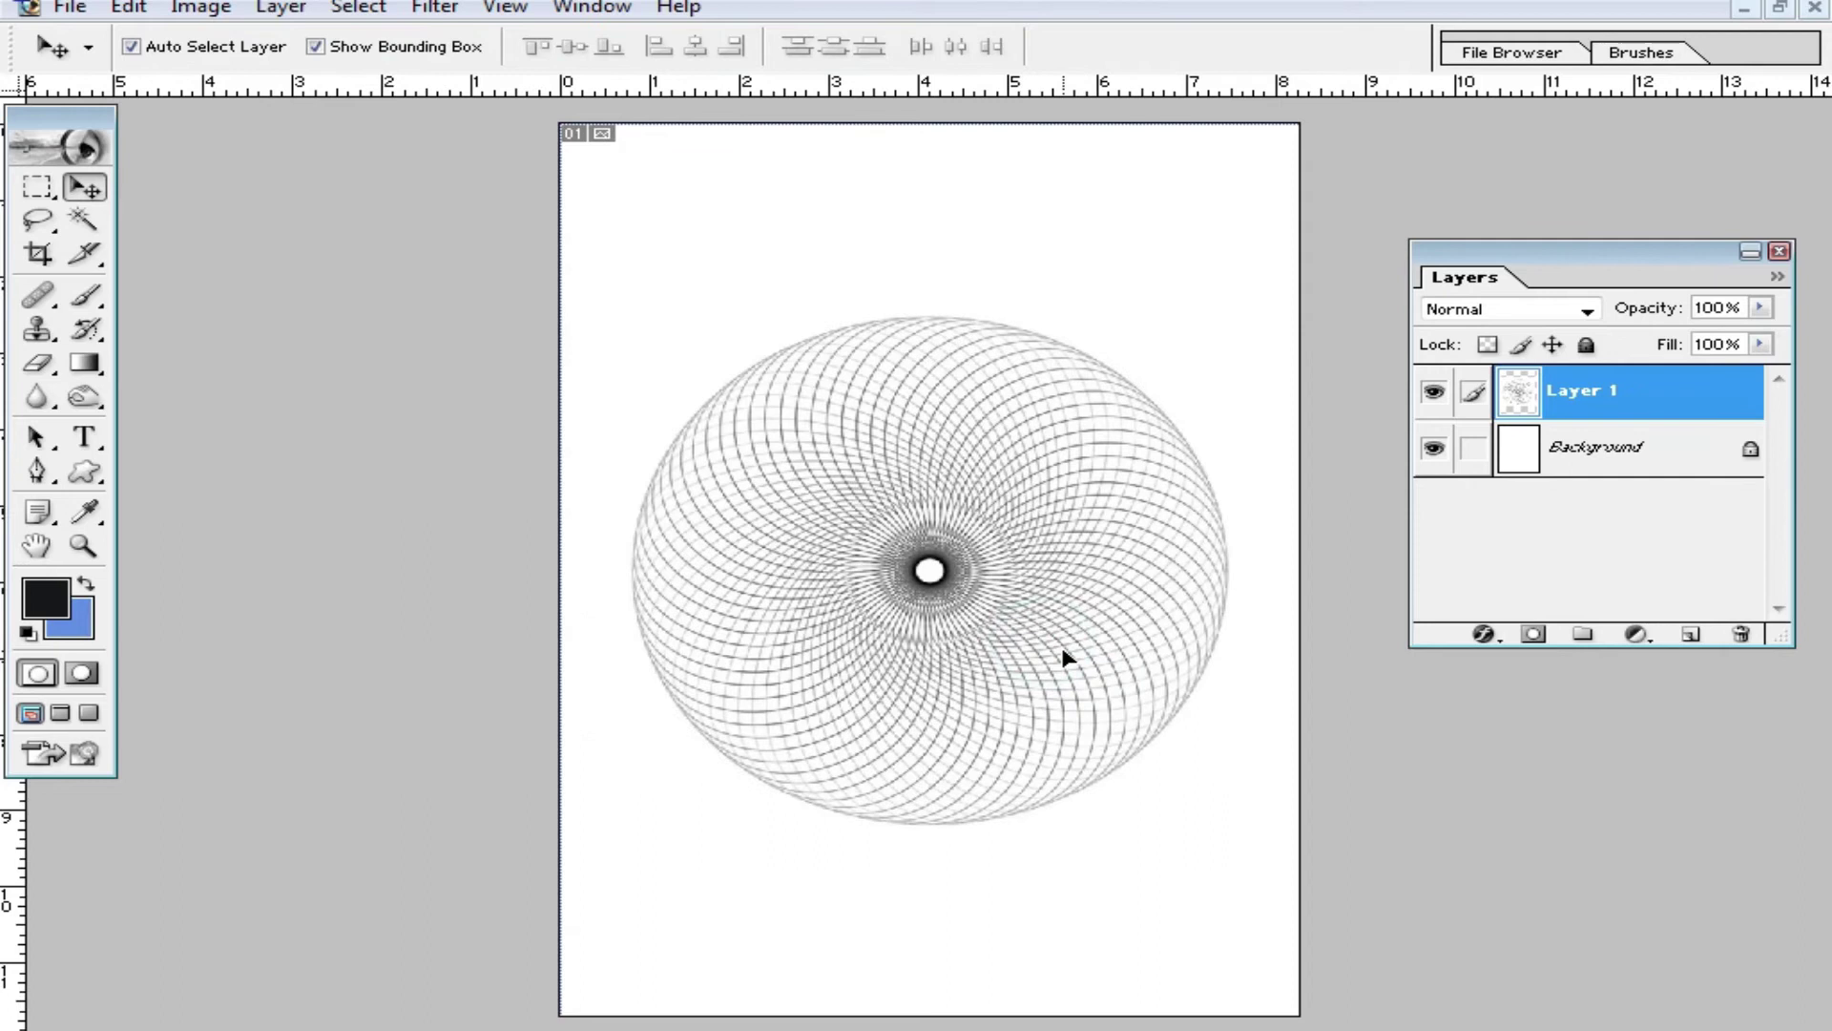
Fade the guilloche Layer 1 to 47% opacity and zoom out to the whole page
left_click(1254, 587)
key("Escape")
left_click(1112, 901)
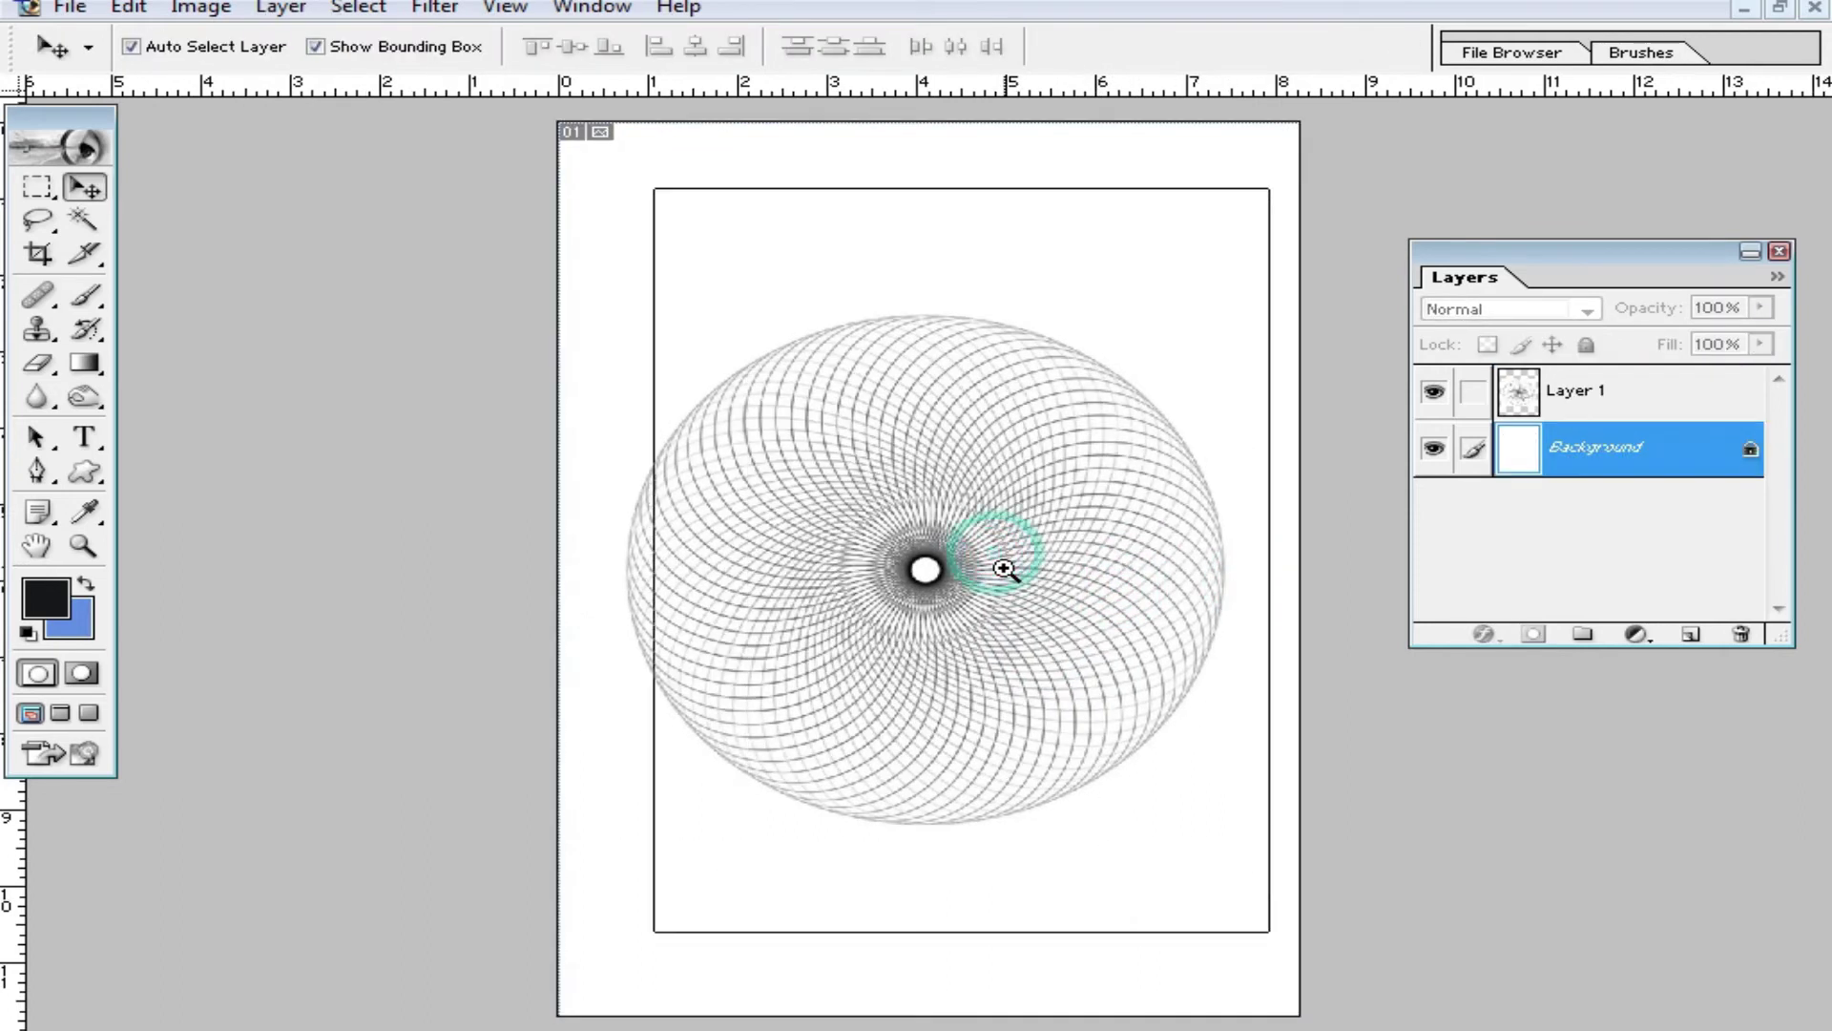
left_click(997, 554)
left_click(1104, 621)
key("ctrl+minus")
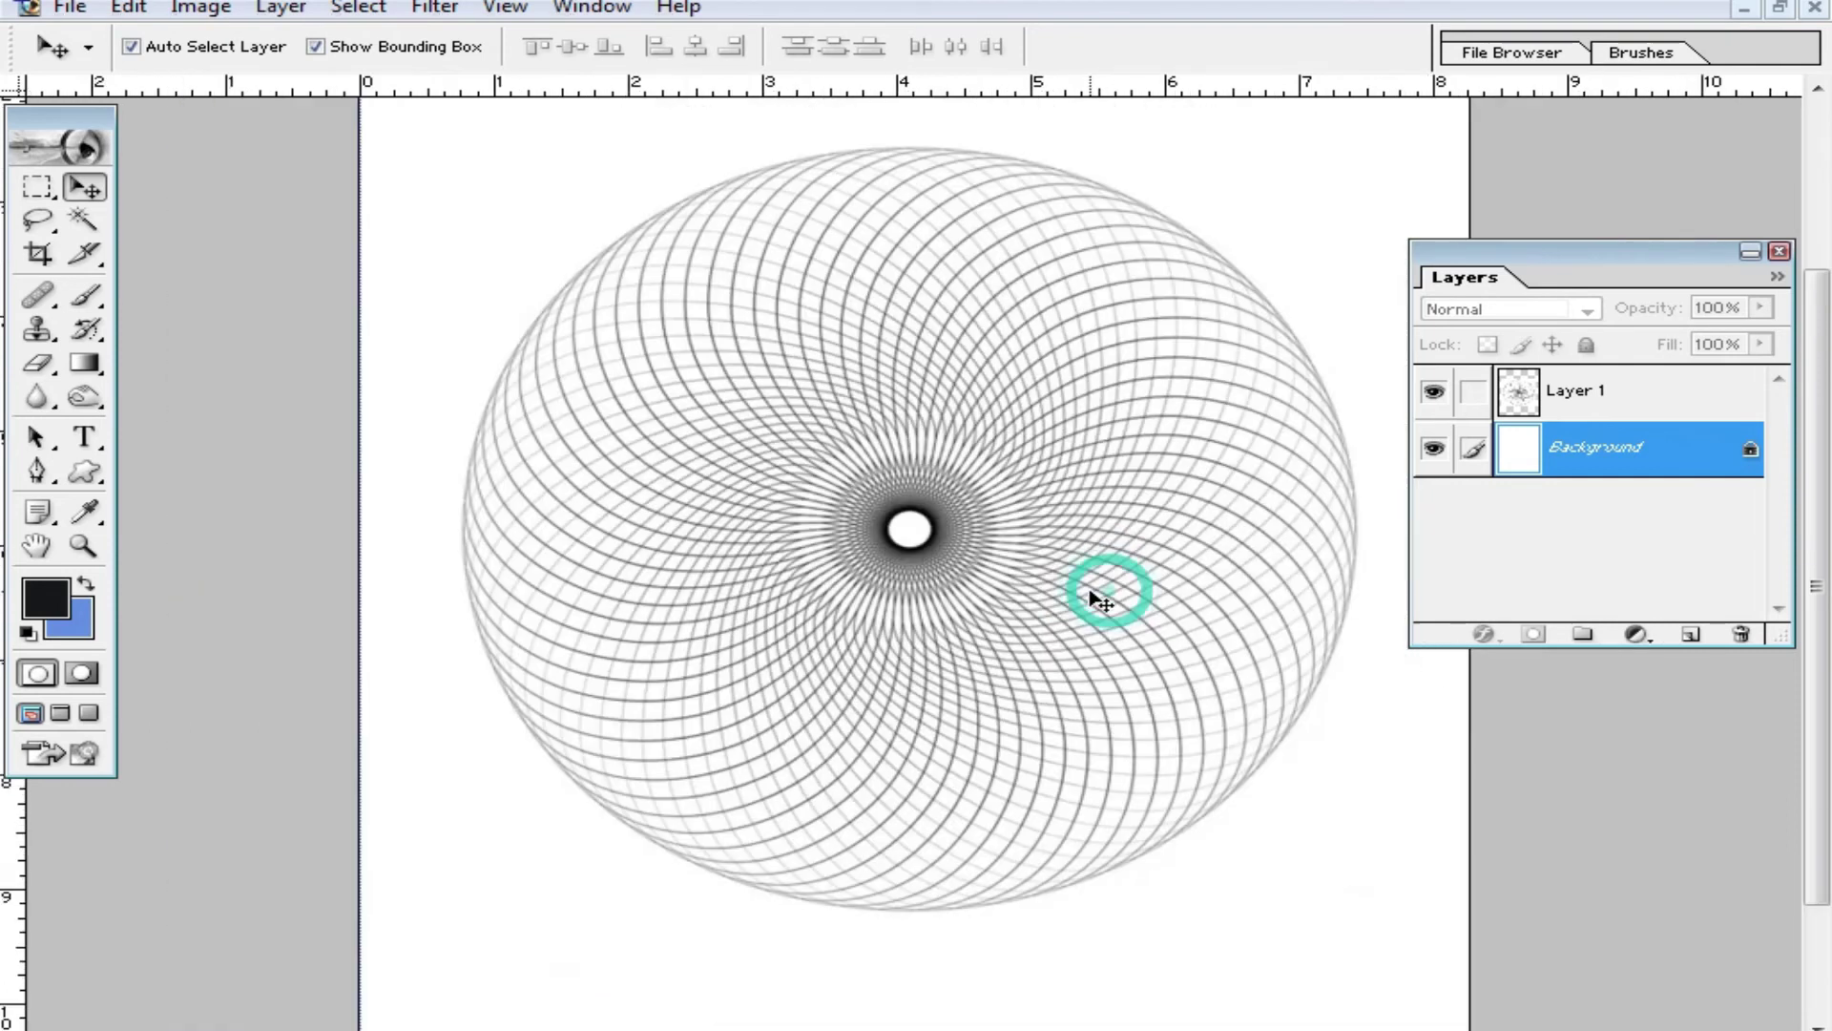
left_click(1761, 307)
mouse_move(1763, 336)
left_mouse_down()
mouse_move(1648, 348)
mouse_move(1691, 349)
mouse_move(1672, 349)
left_mouse_up()
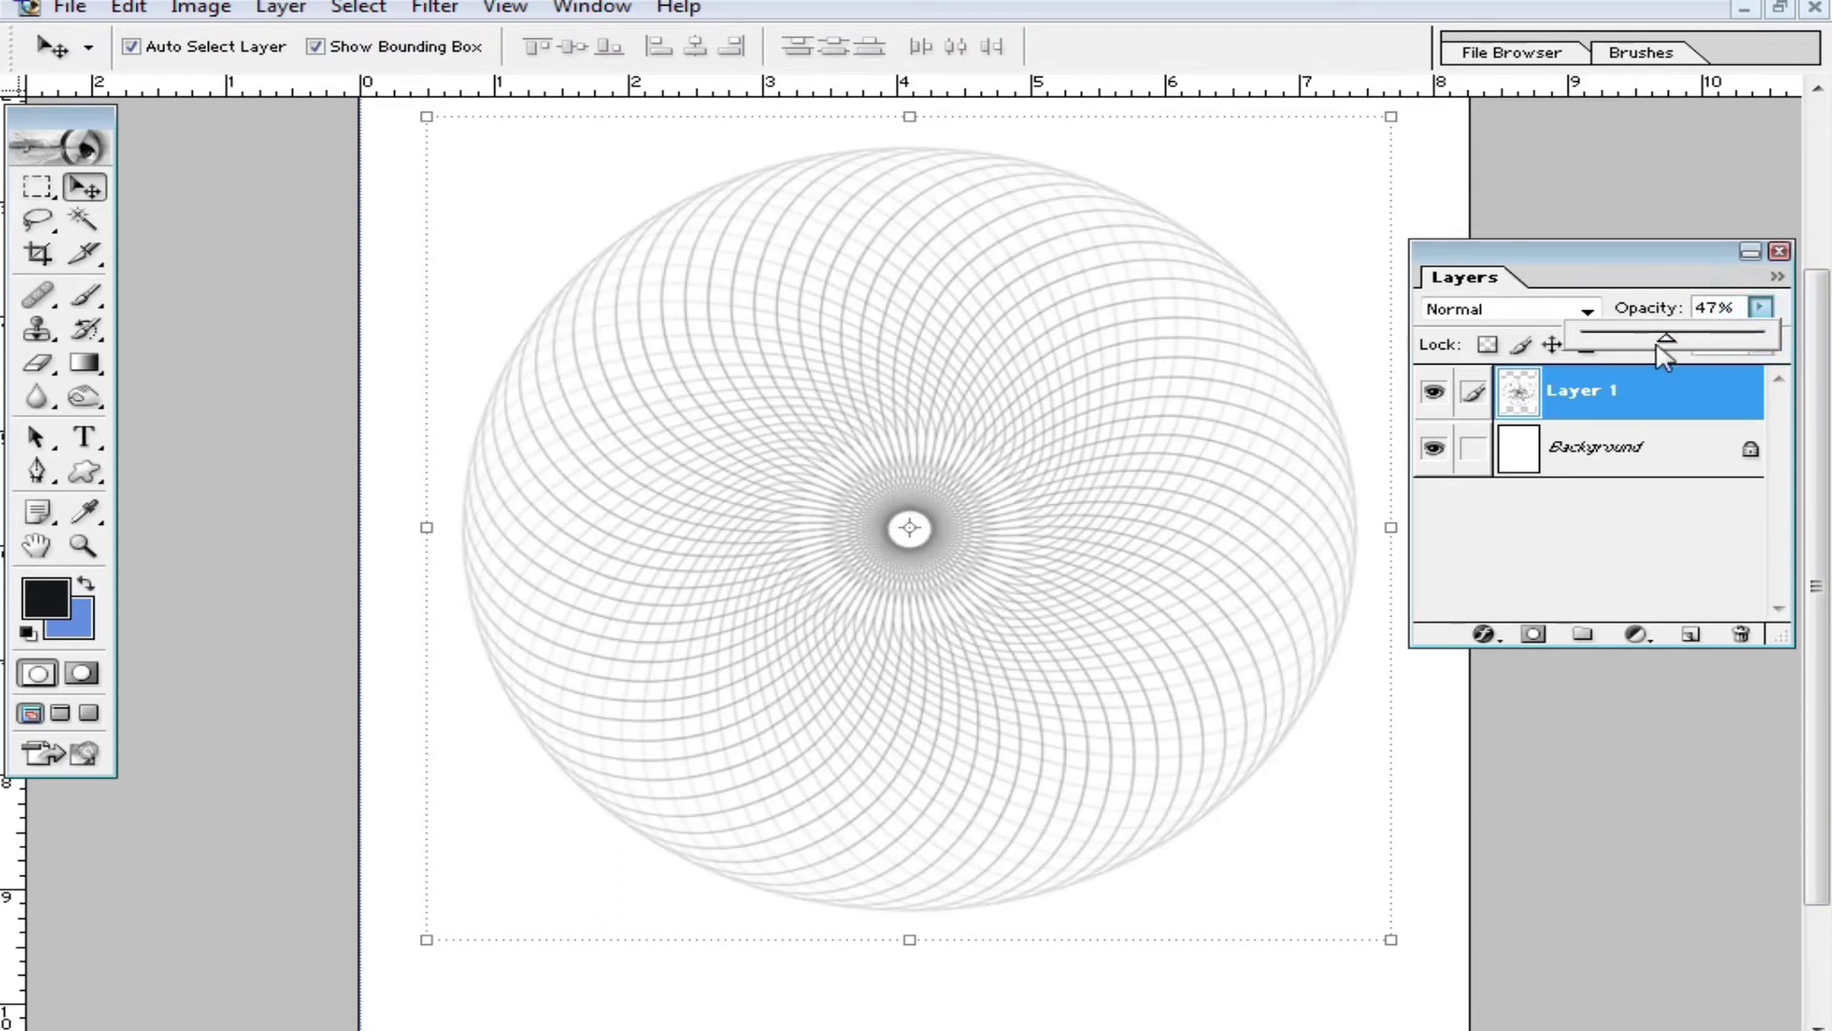
left_click(1104, 564, "ctrl+alt")
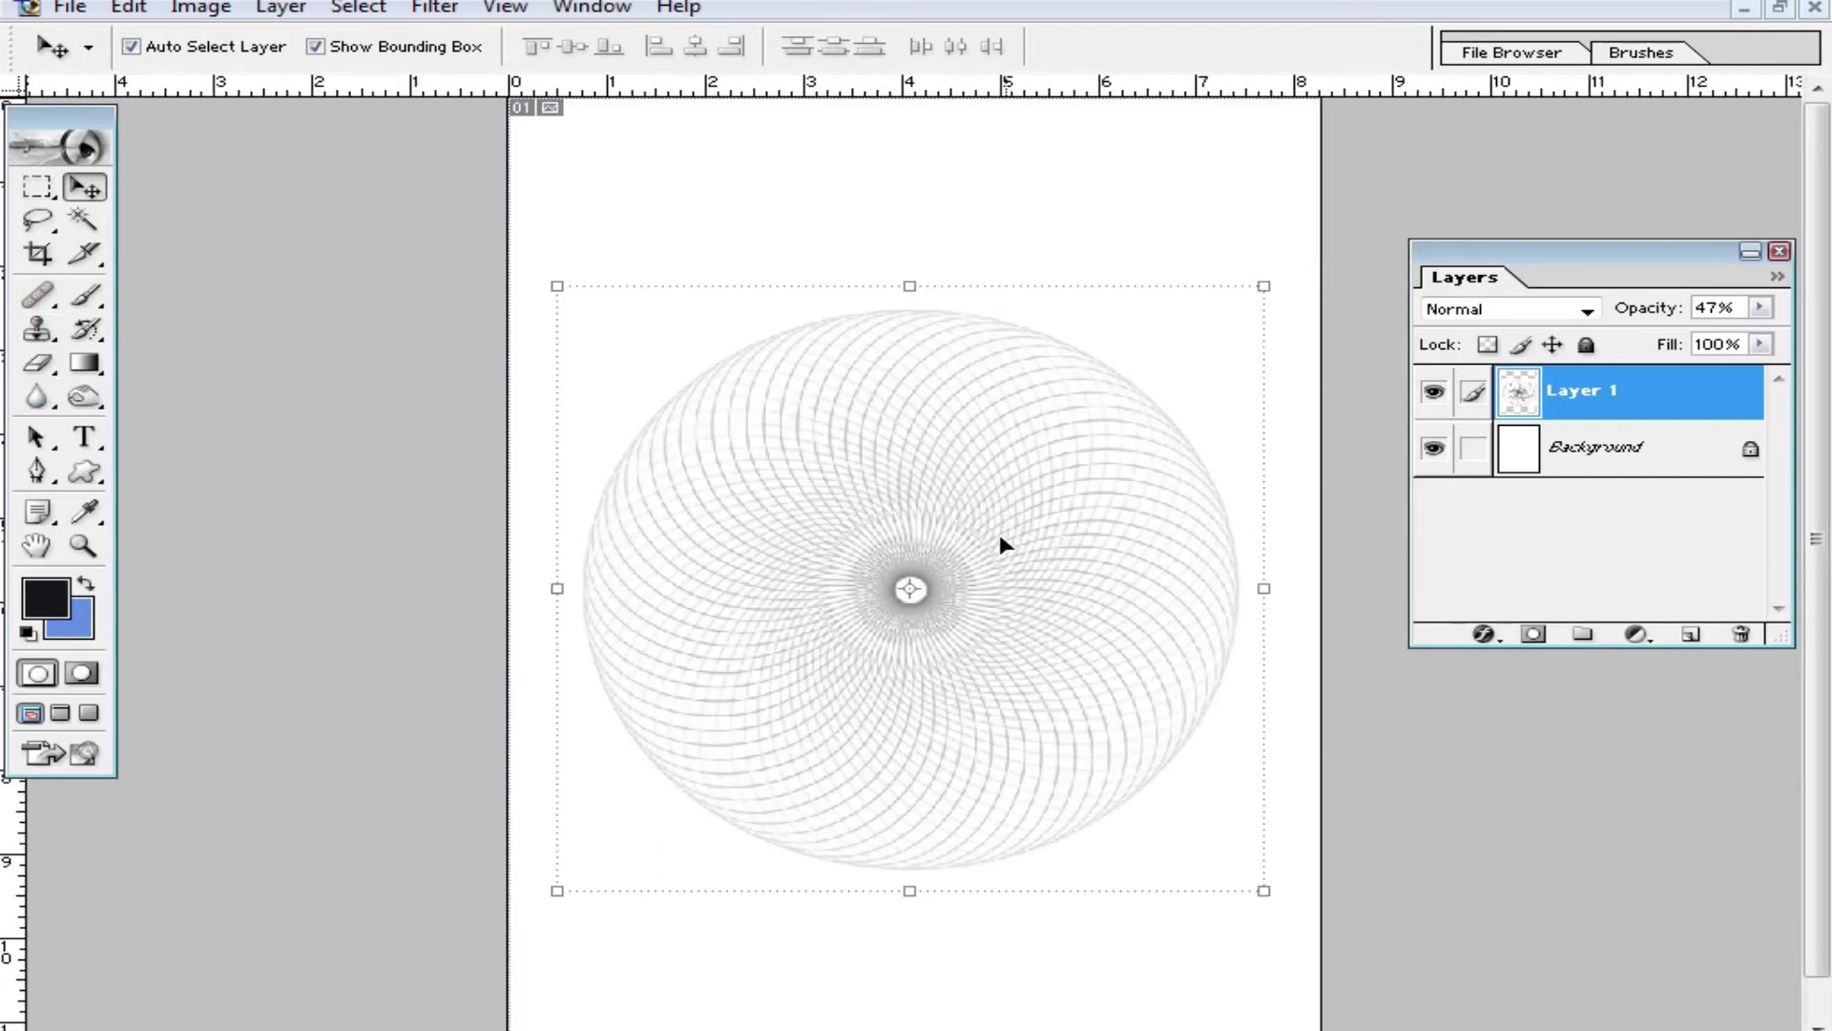
left_click(983, 153)
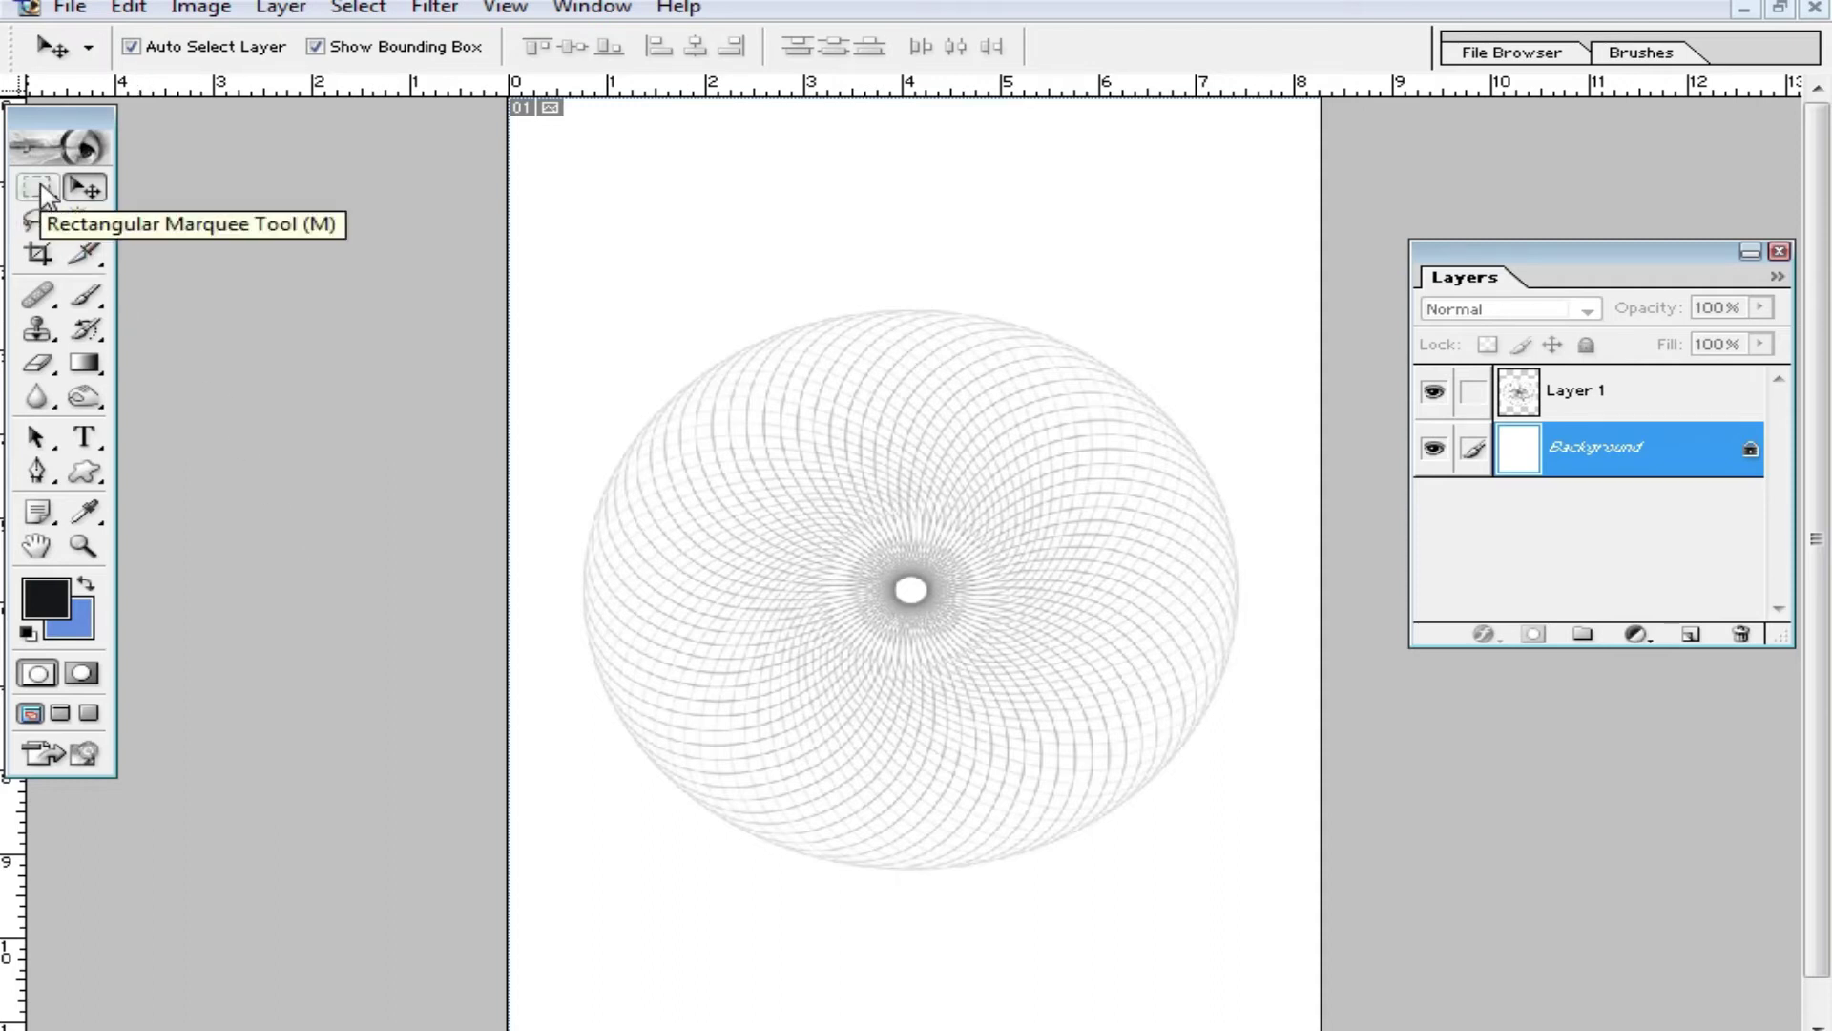
Stroke a rectangular selection just inside the page edges with a thin black centre line
left_click(38, 187)
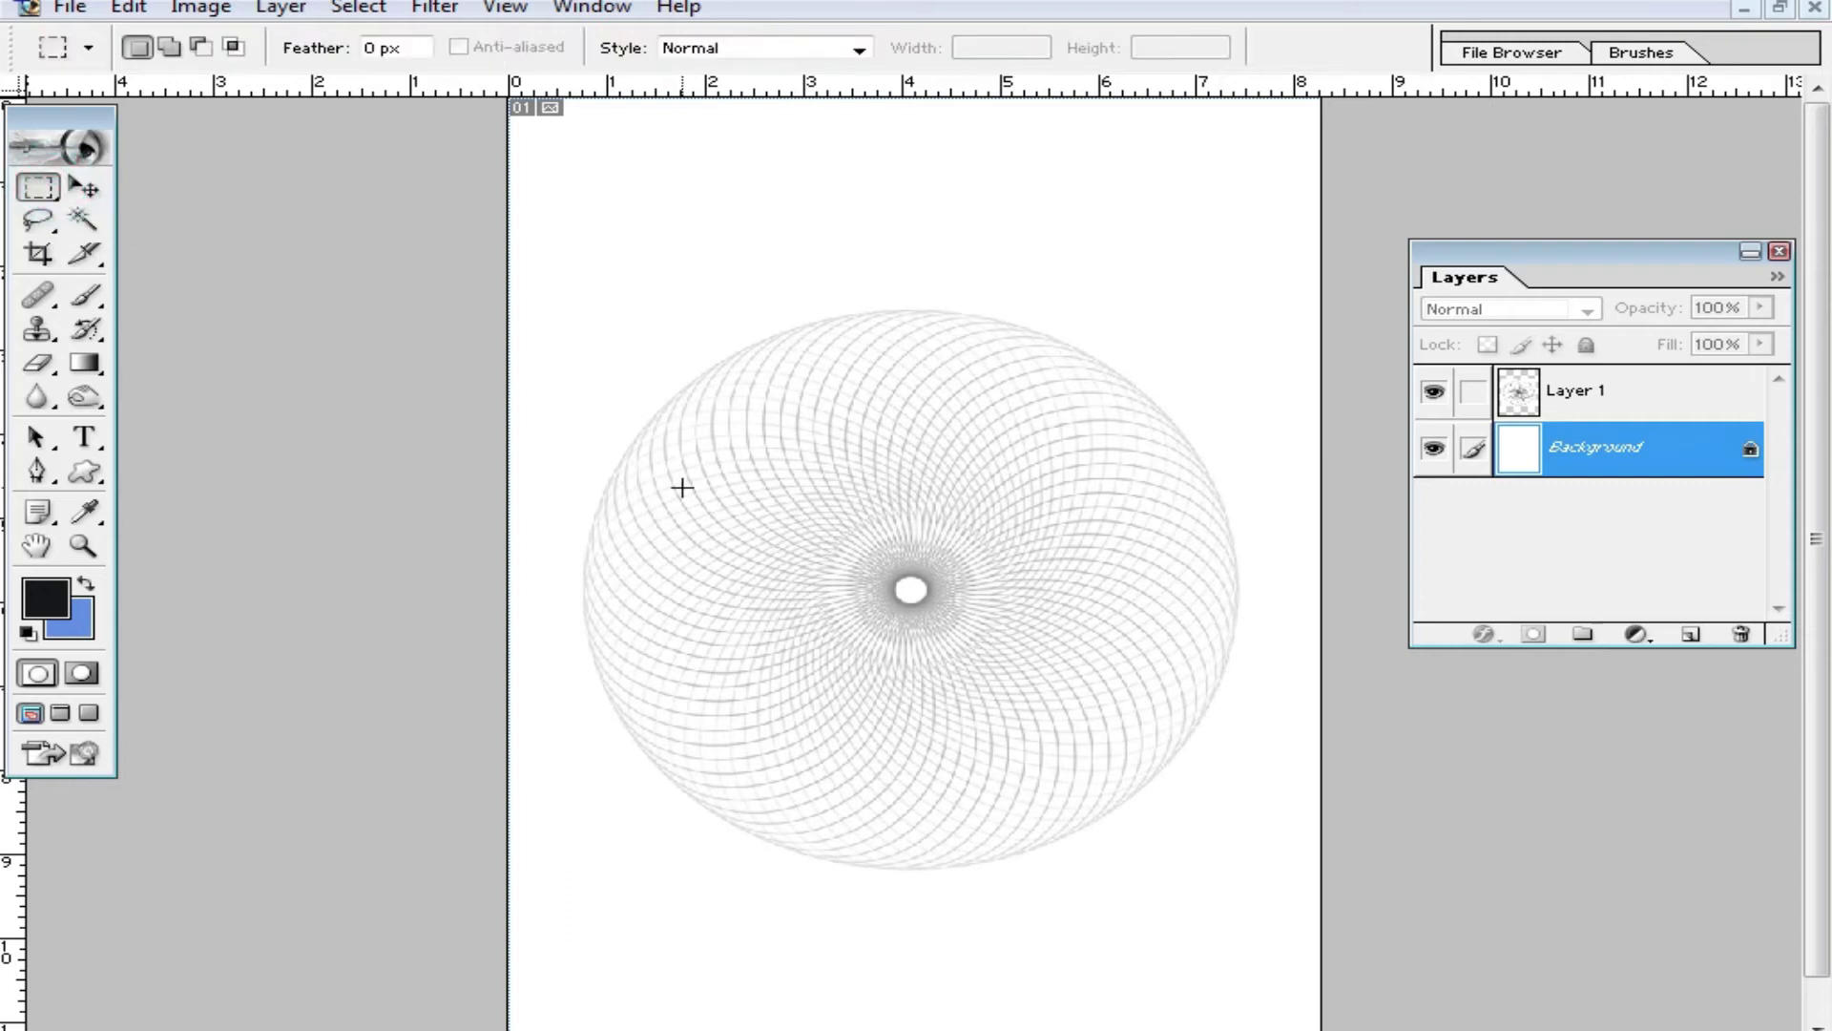
mouse_move(554, 173)
left_mouse_down()
mouse_move(1270, 995)
mouse_move(1292, 980)
left_mouse_up()
left_click_drag(1292, 980, 1296, 949)
left_click_drag(1147, 701, 1142, 720)
left_click_drag(1181, 727, 1175, 727)
right_click(1275, 935)
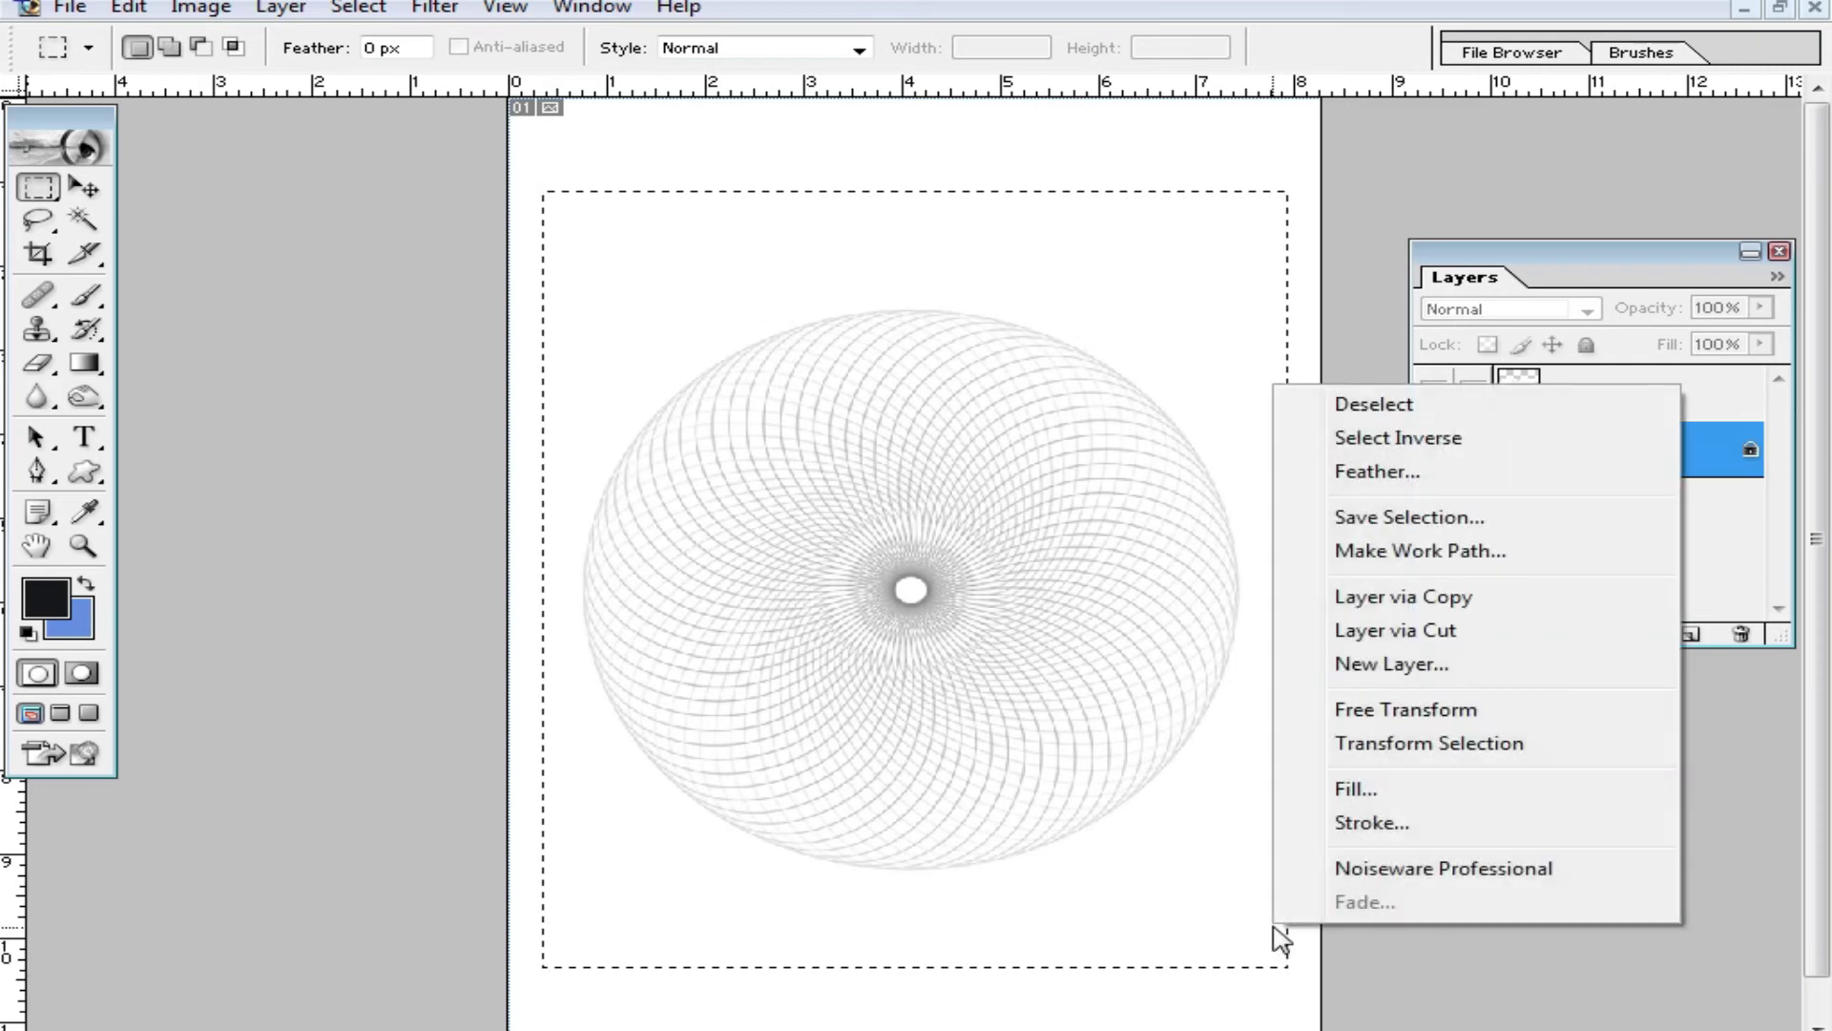
left_click(1402, 825)
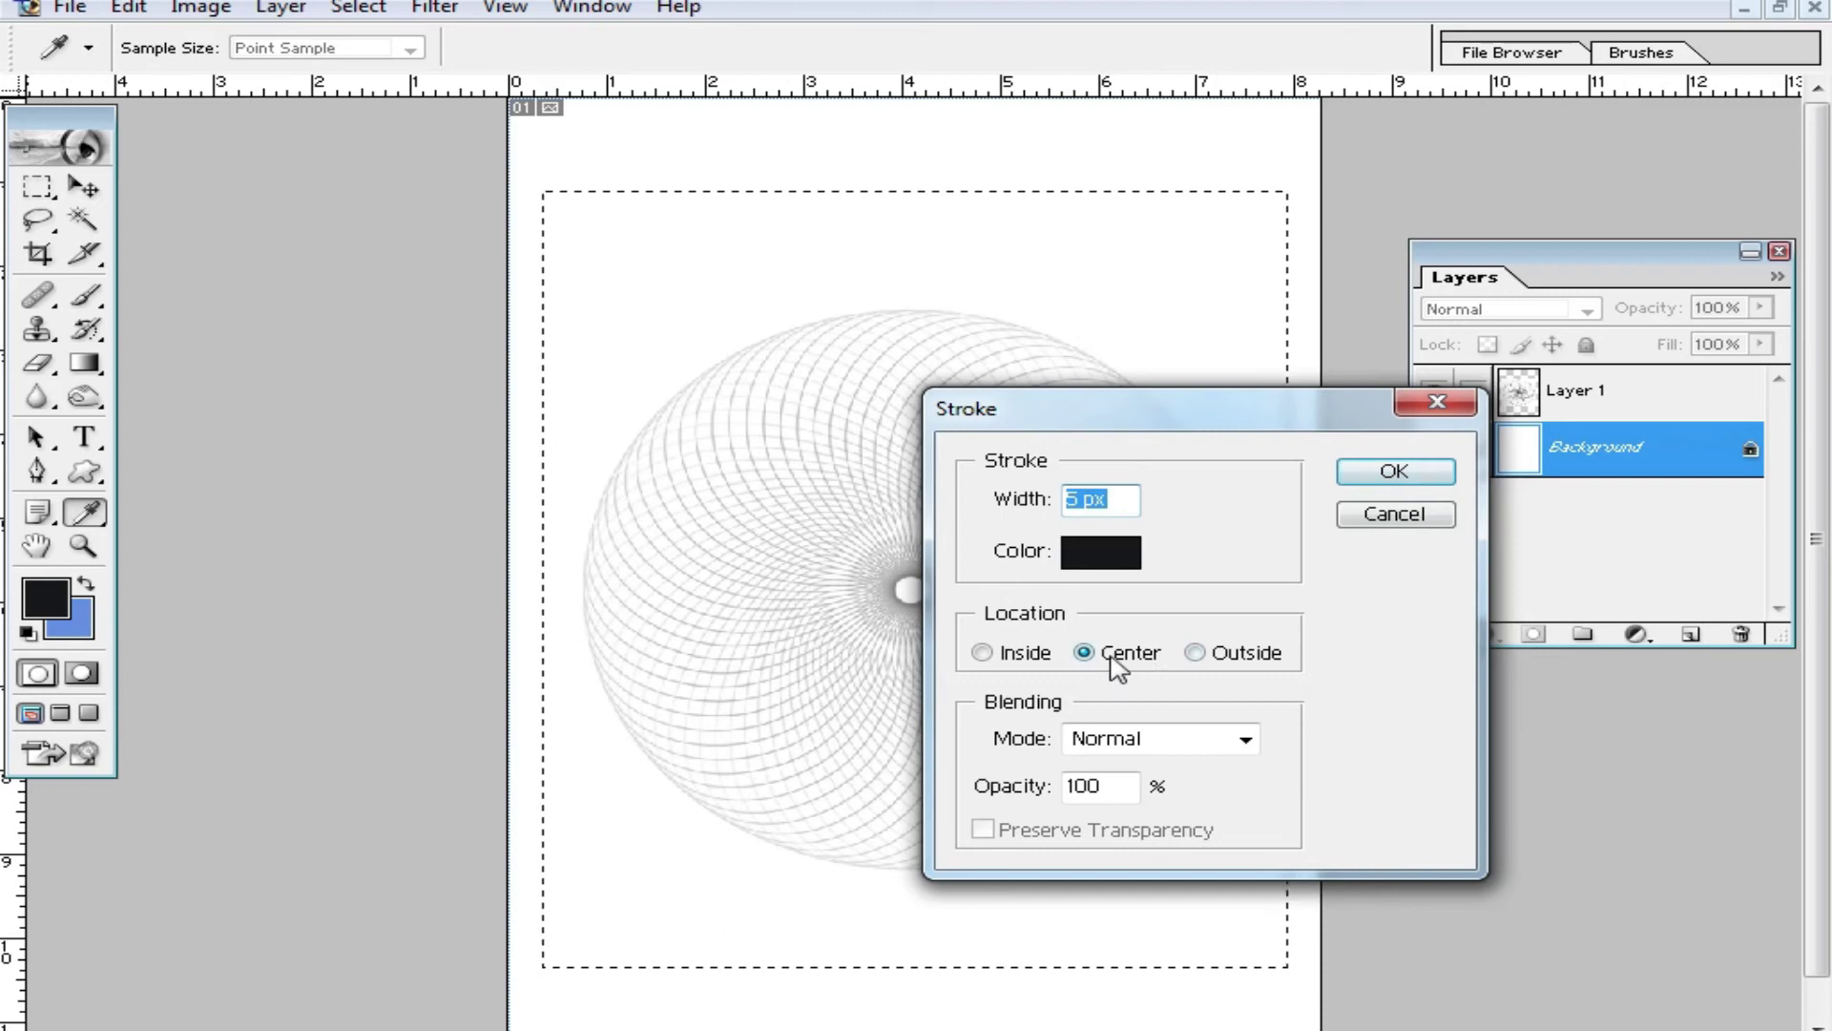
left_click(1385, 474)
key("m")
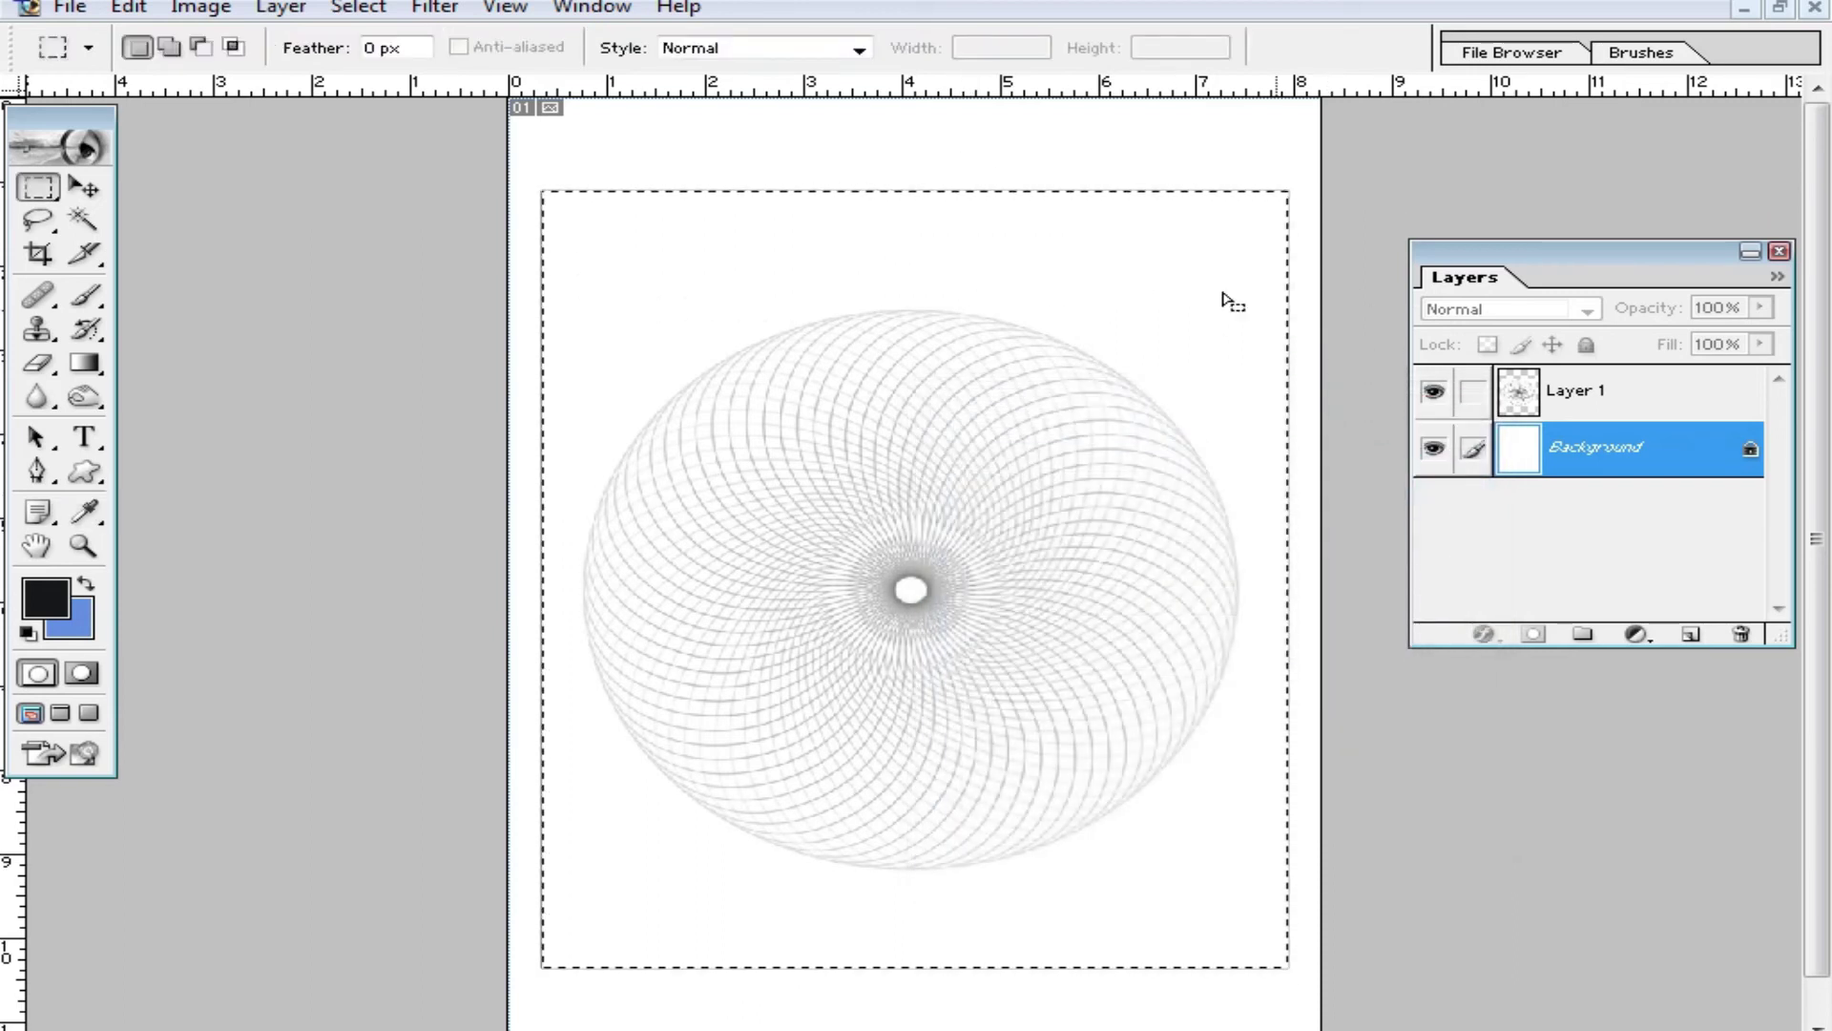
Stroke a second, slightly smaller rectangle just inside the first border, then deselect
left_click(1020, 125)
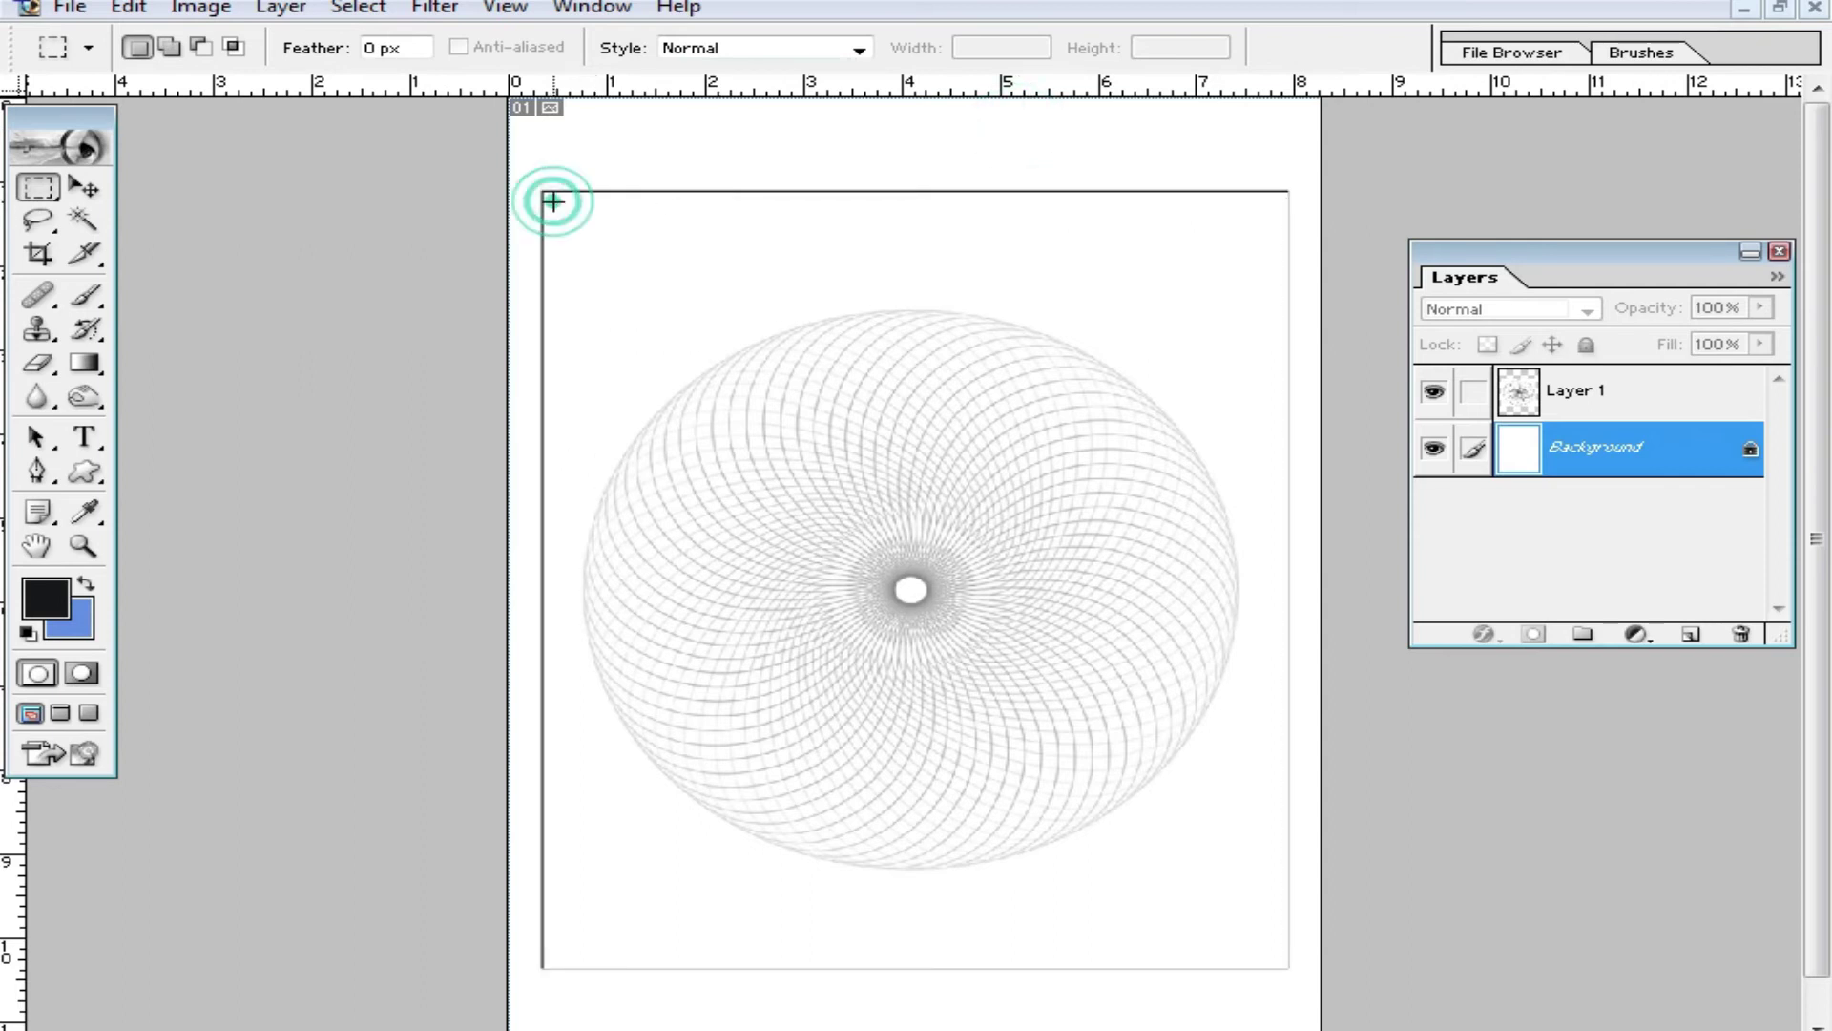
left_click_drag(548, 197, 1158, 900)
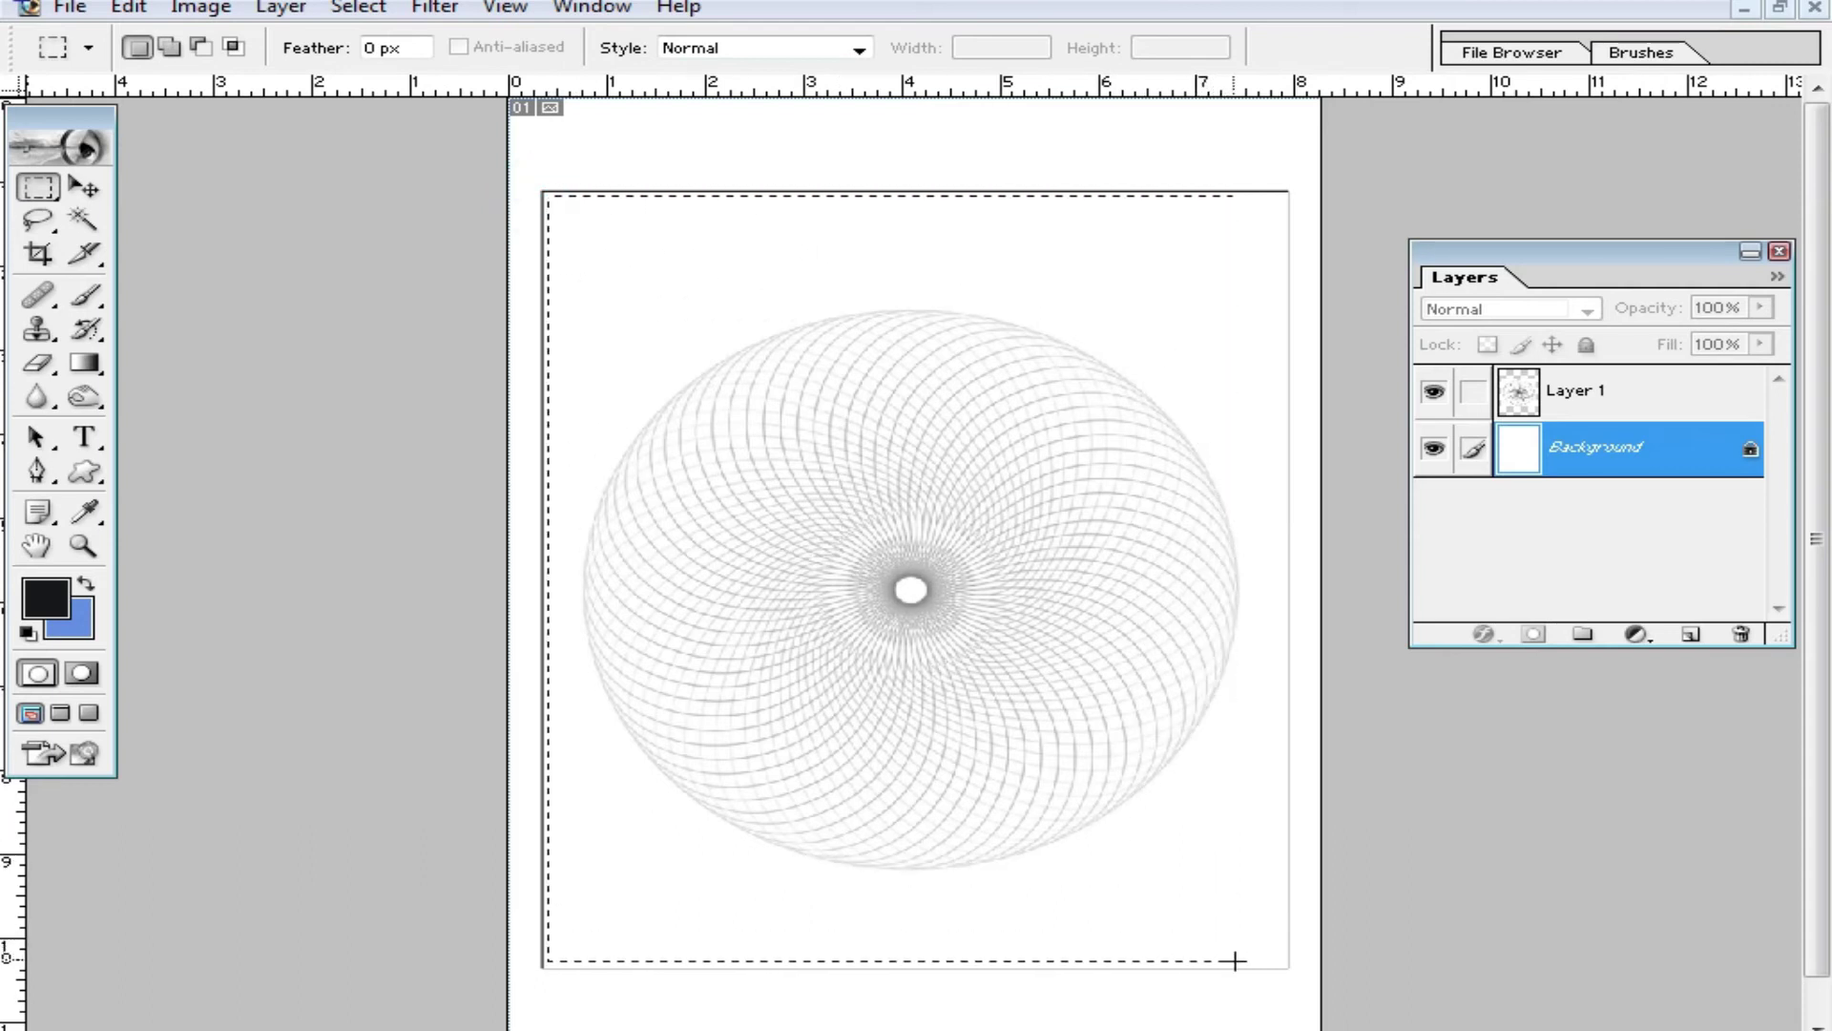
left_click_drag(1266, 964, 1282, 960)
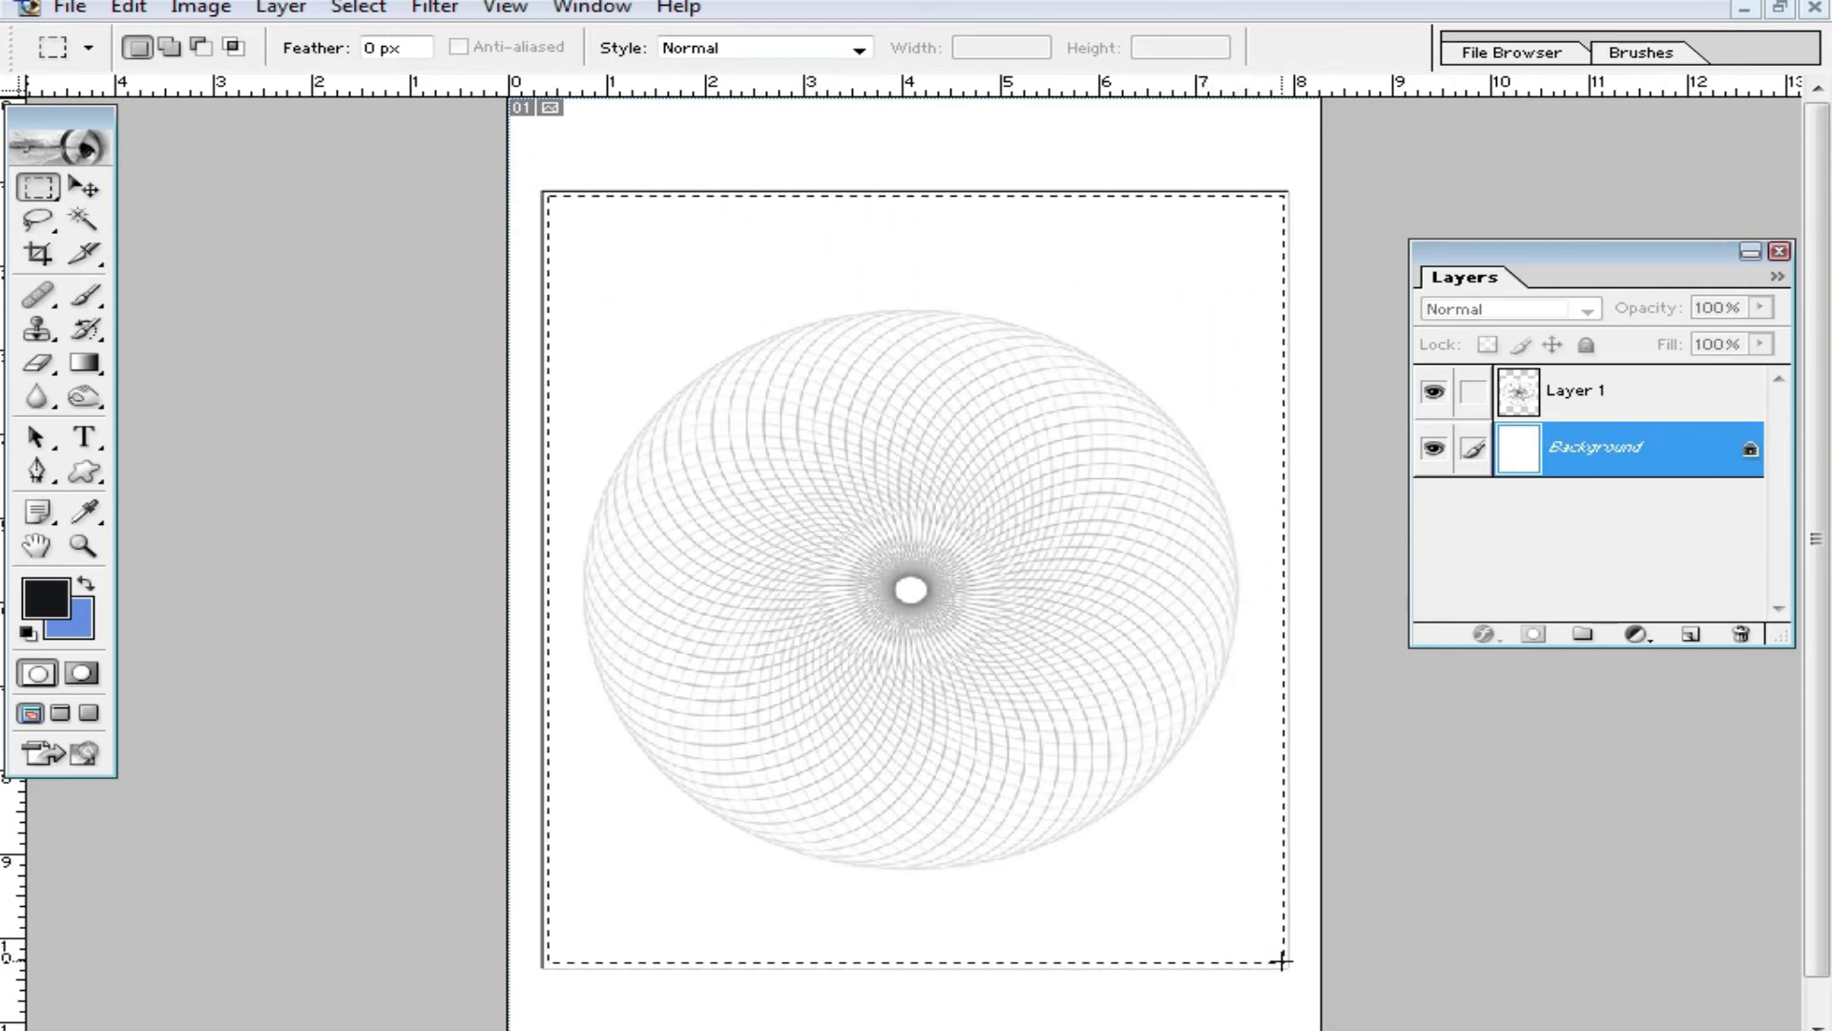
right_click(1233, 869)
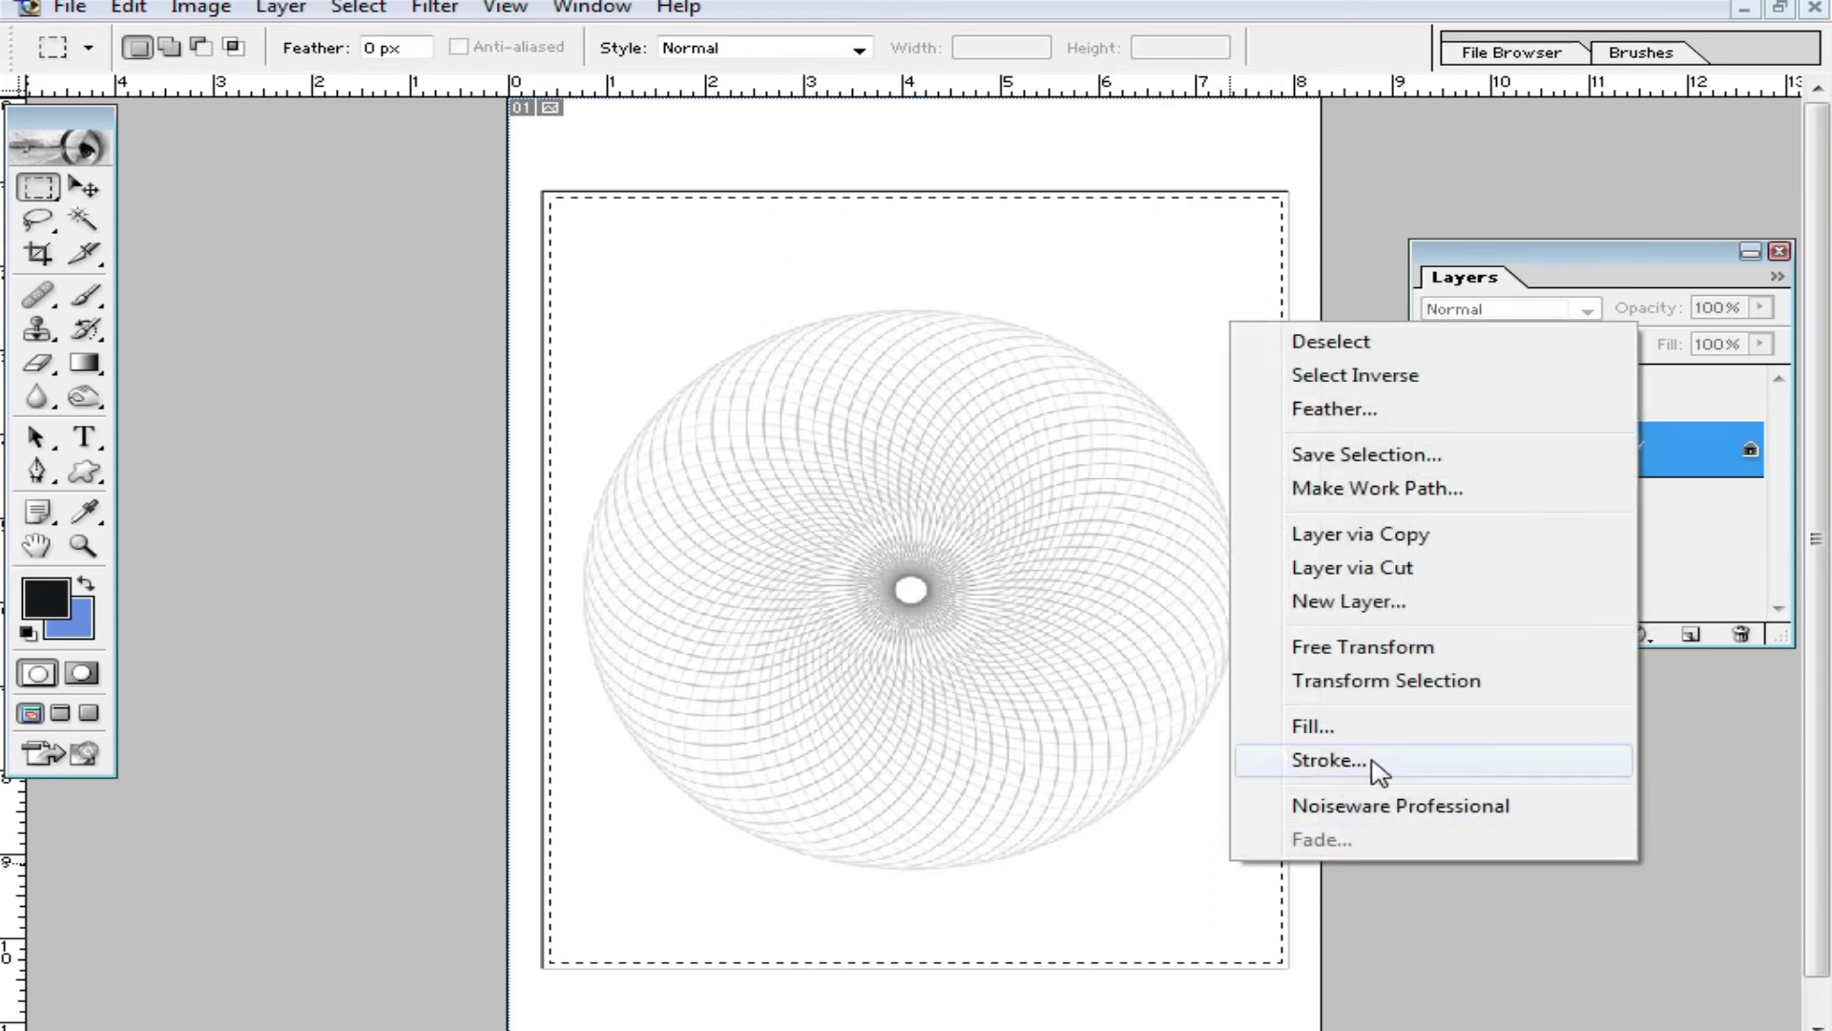
left_click(1328, 760)
left_click(1390, 469)
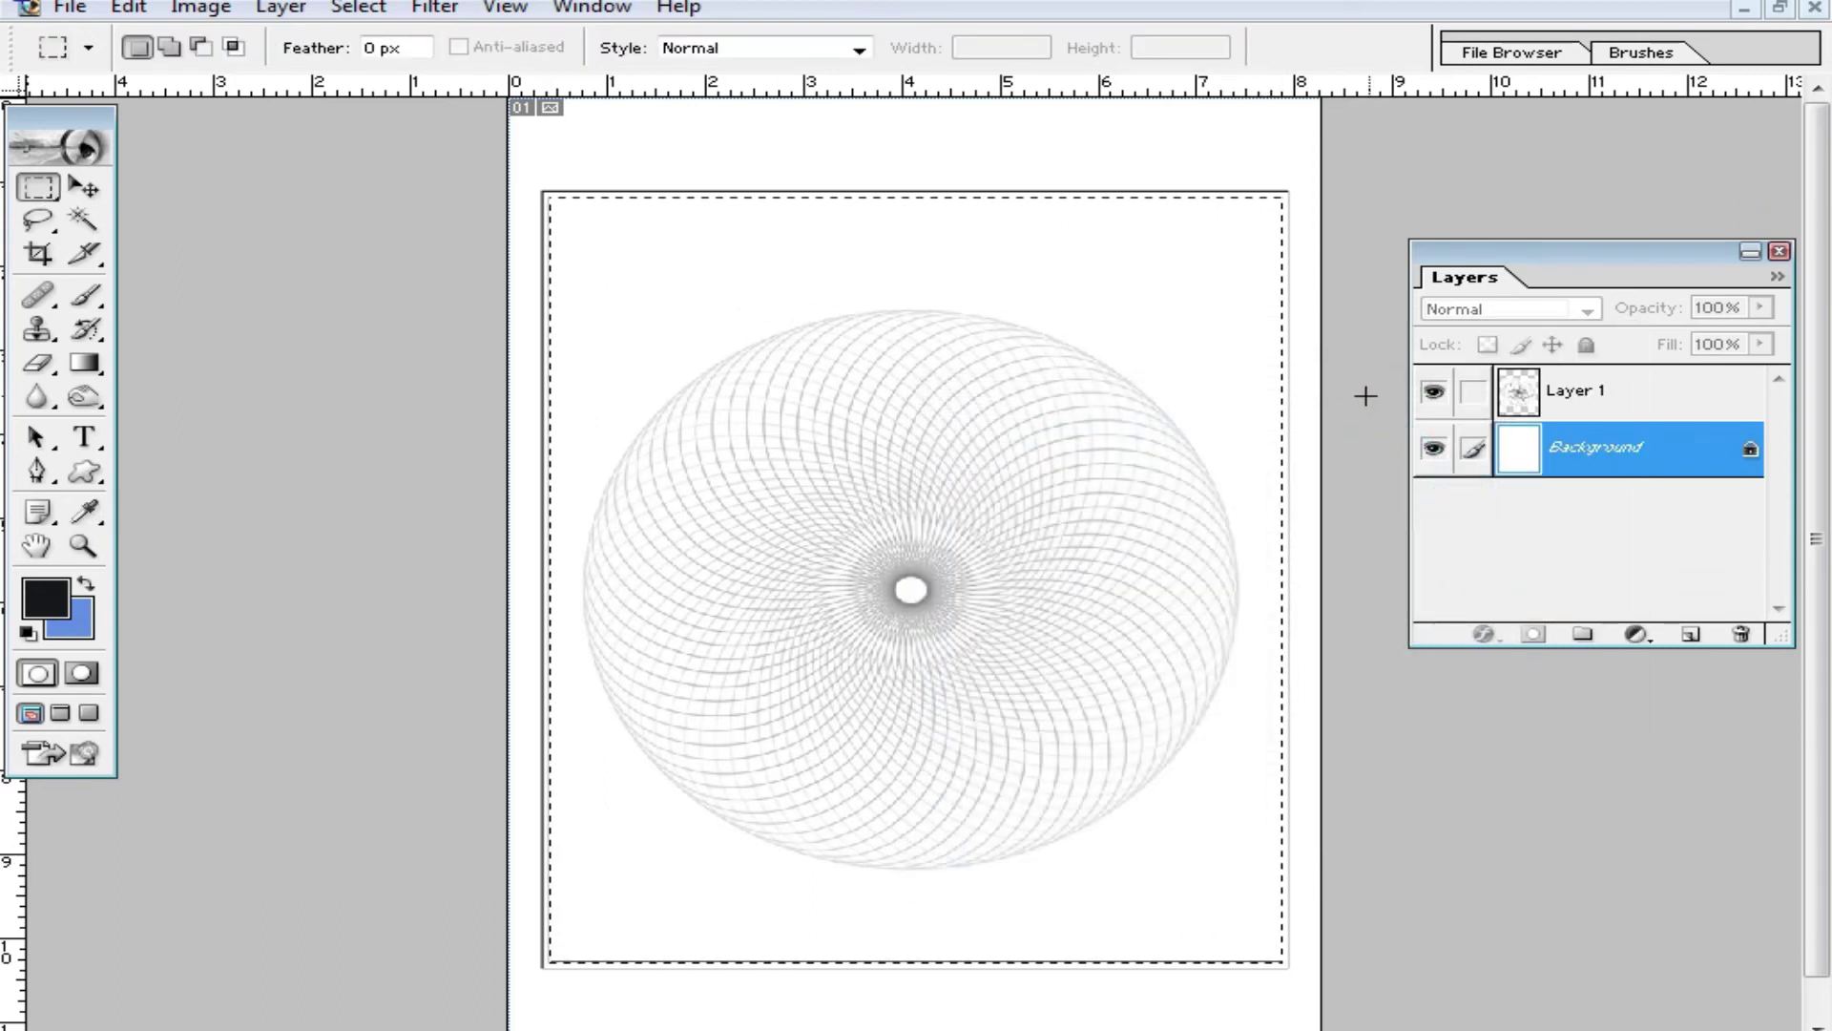
left_click(1015, 126)
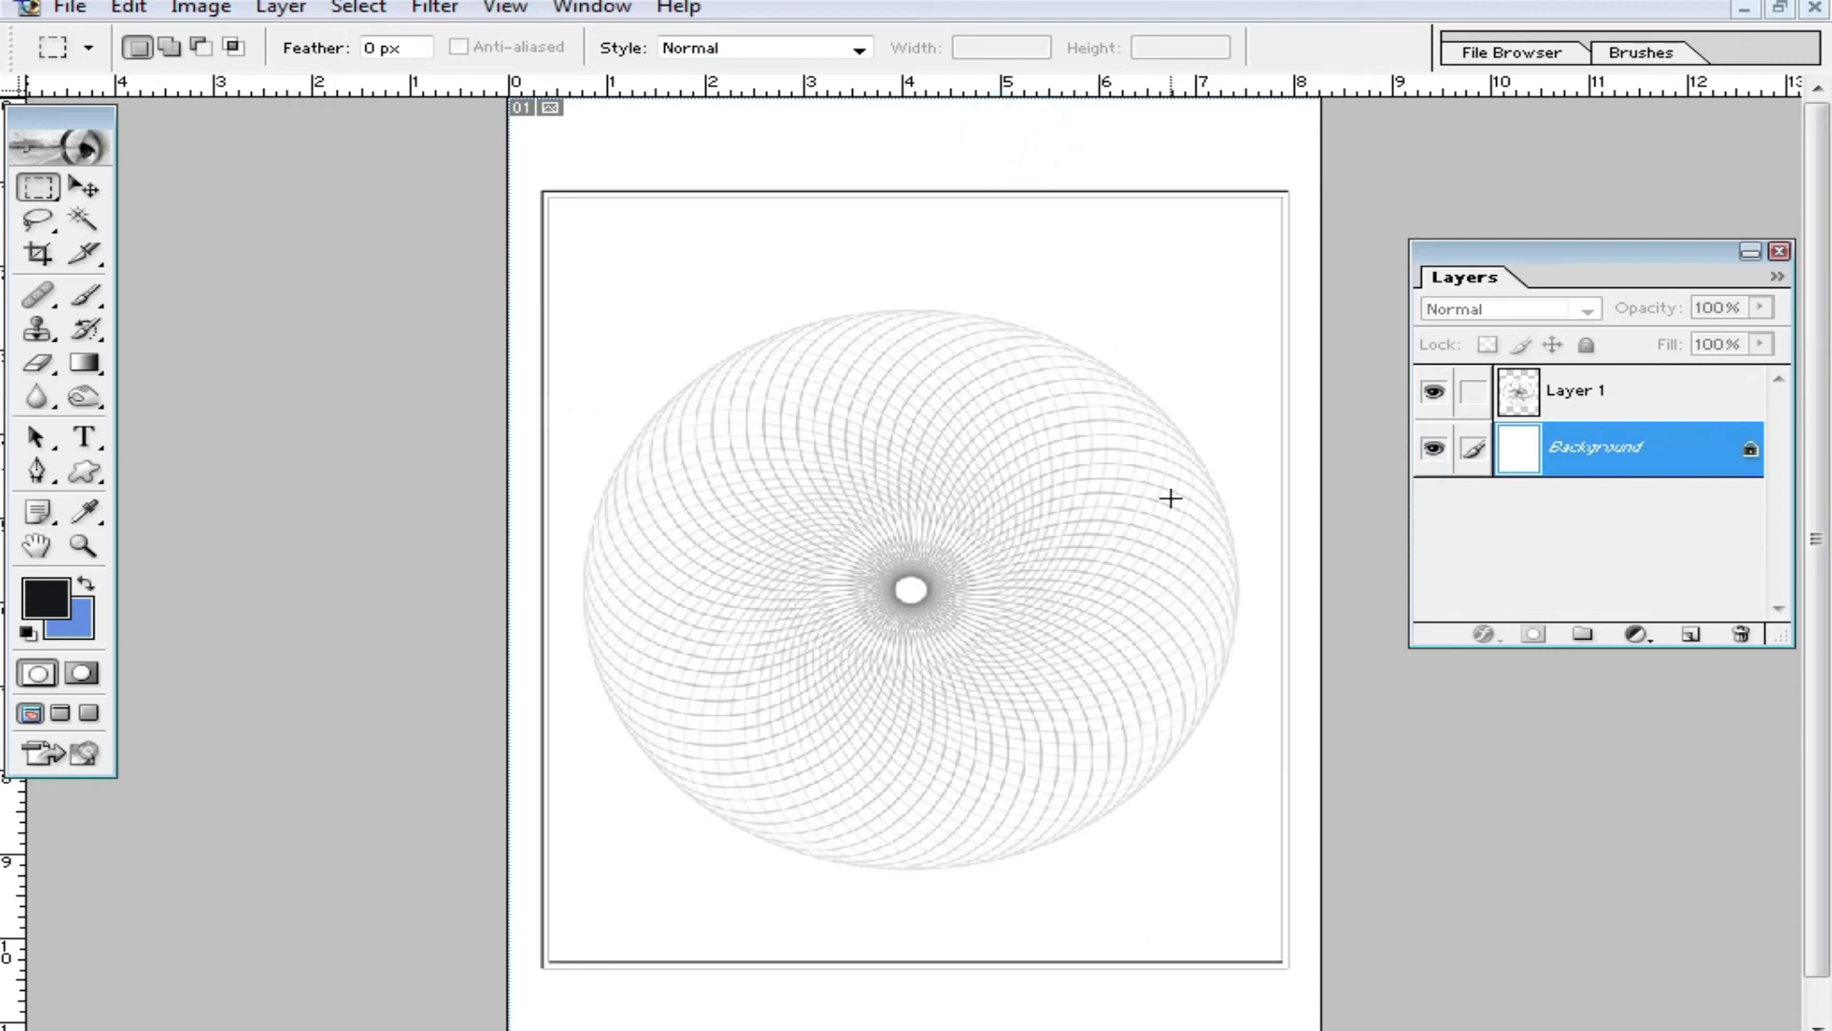
Zoom in and out to inspect the double-line border near the top
left_click(1010, 401)
left_click(1014, 335)
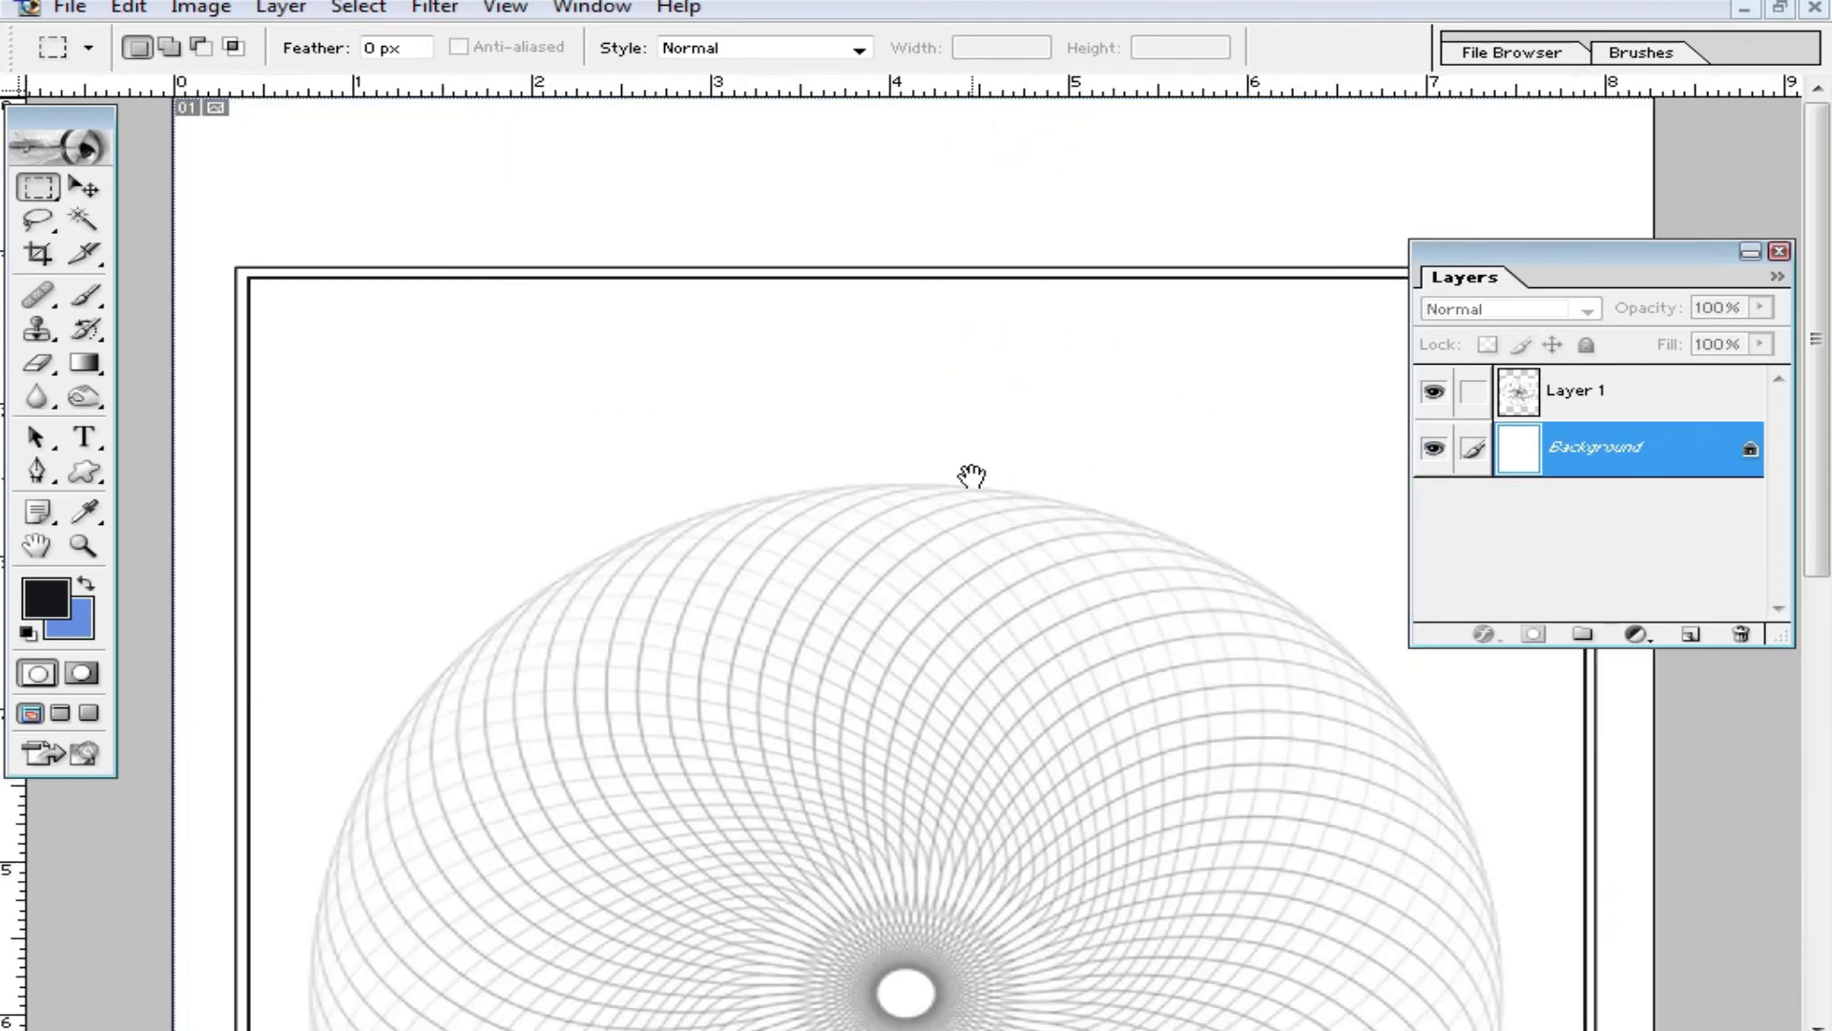
left_click(1032, 472, "alt")
key("ctrl+minus")
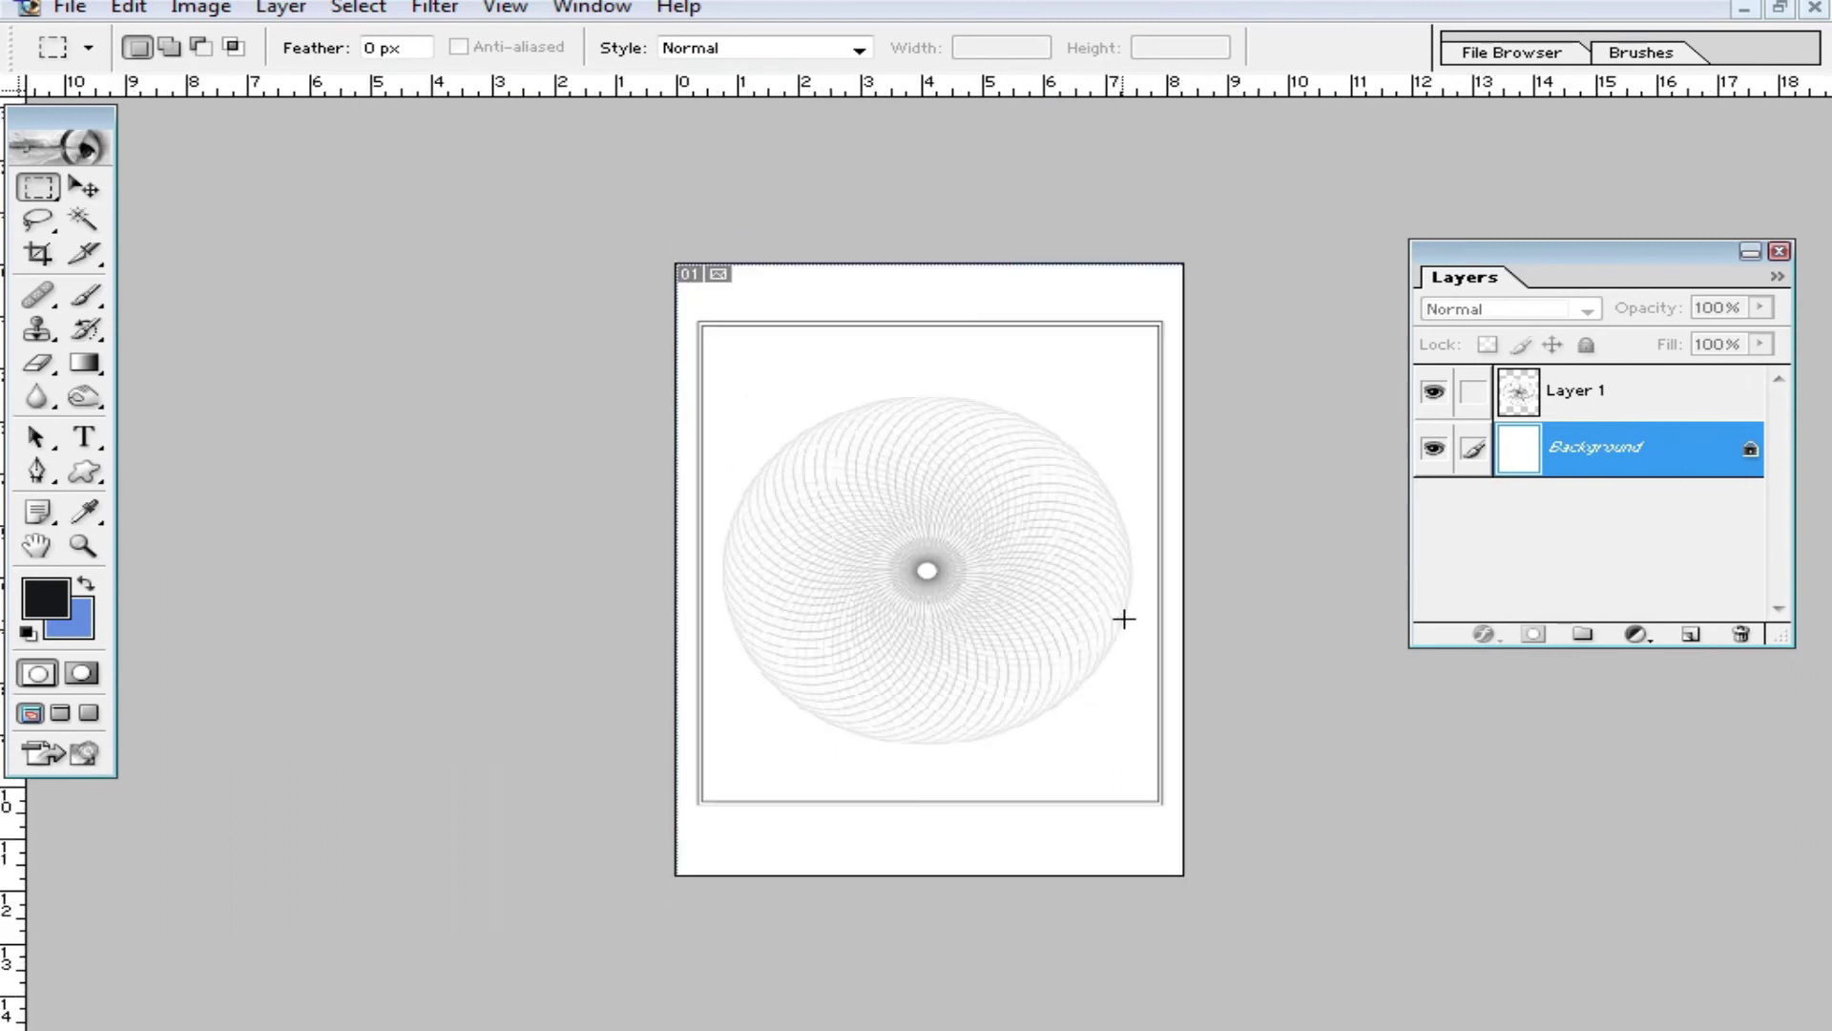
left_click(985, 363, "ctrl")
left_click(1021, 269, "ctrl")
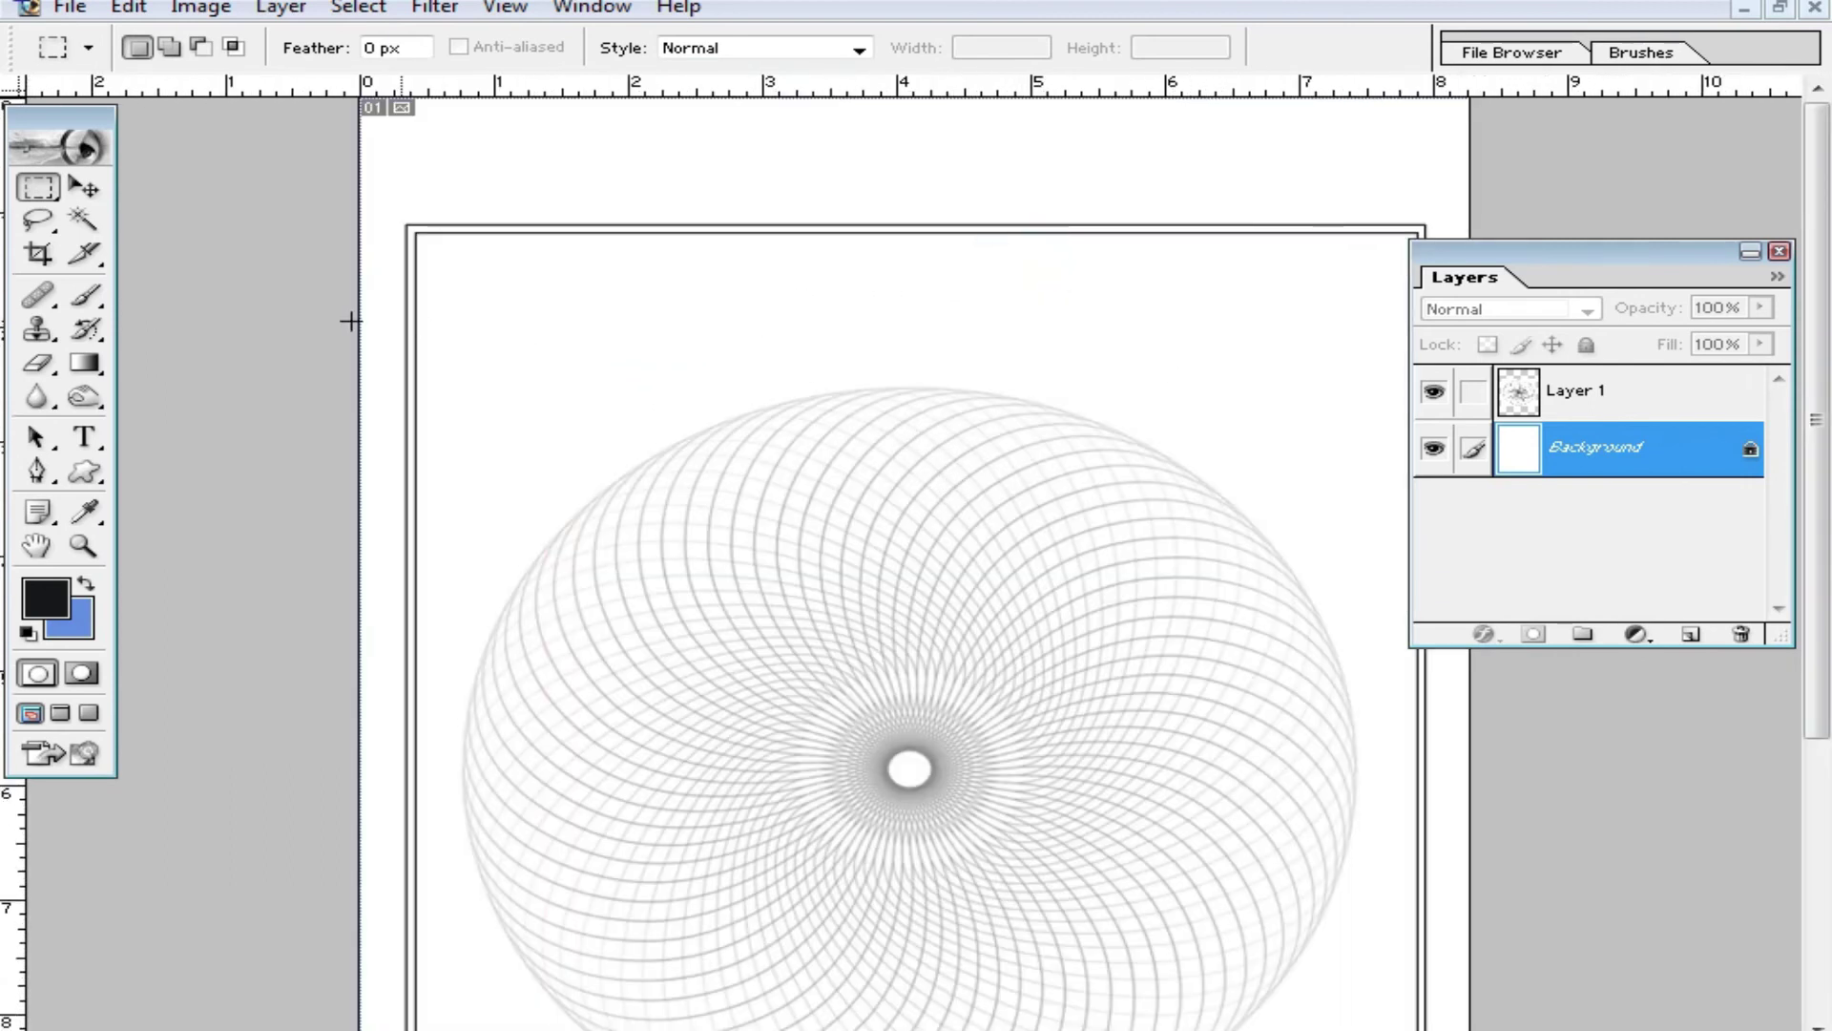
Type the bold header lines গণপ্রজাতন্ত্রী বাংলাদেশ সরকার and জন্মনিবন্ধকের কার্যালয় at the page top
left_click(84, 437)
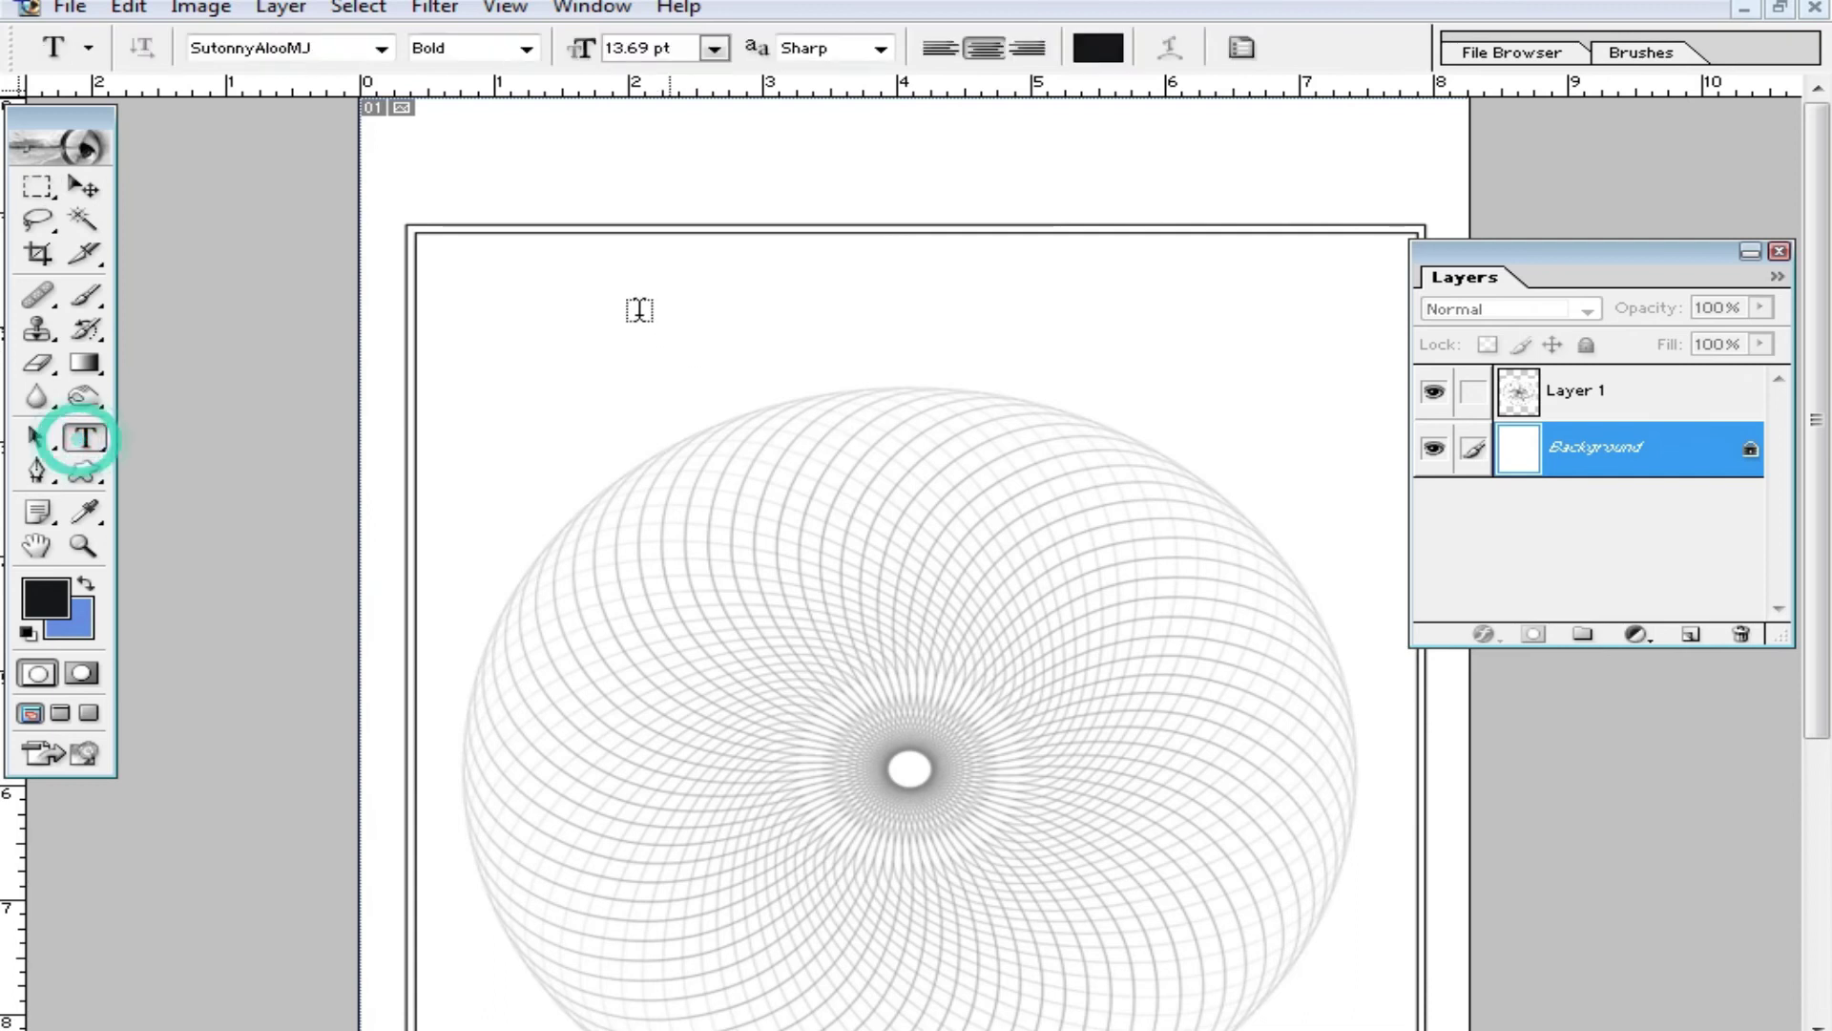
left_click(582, 339)
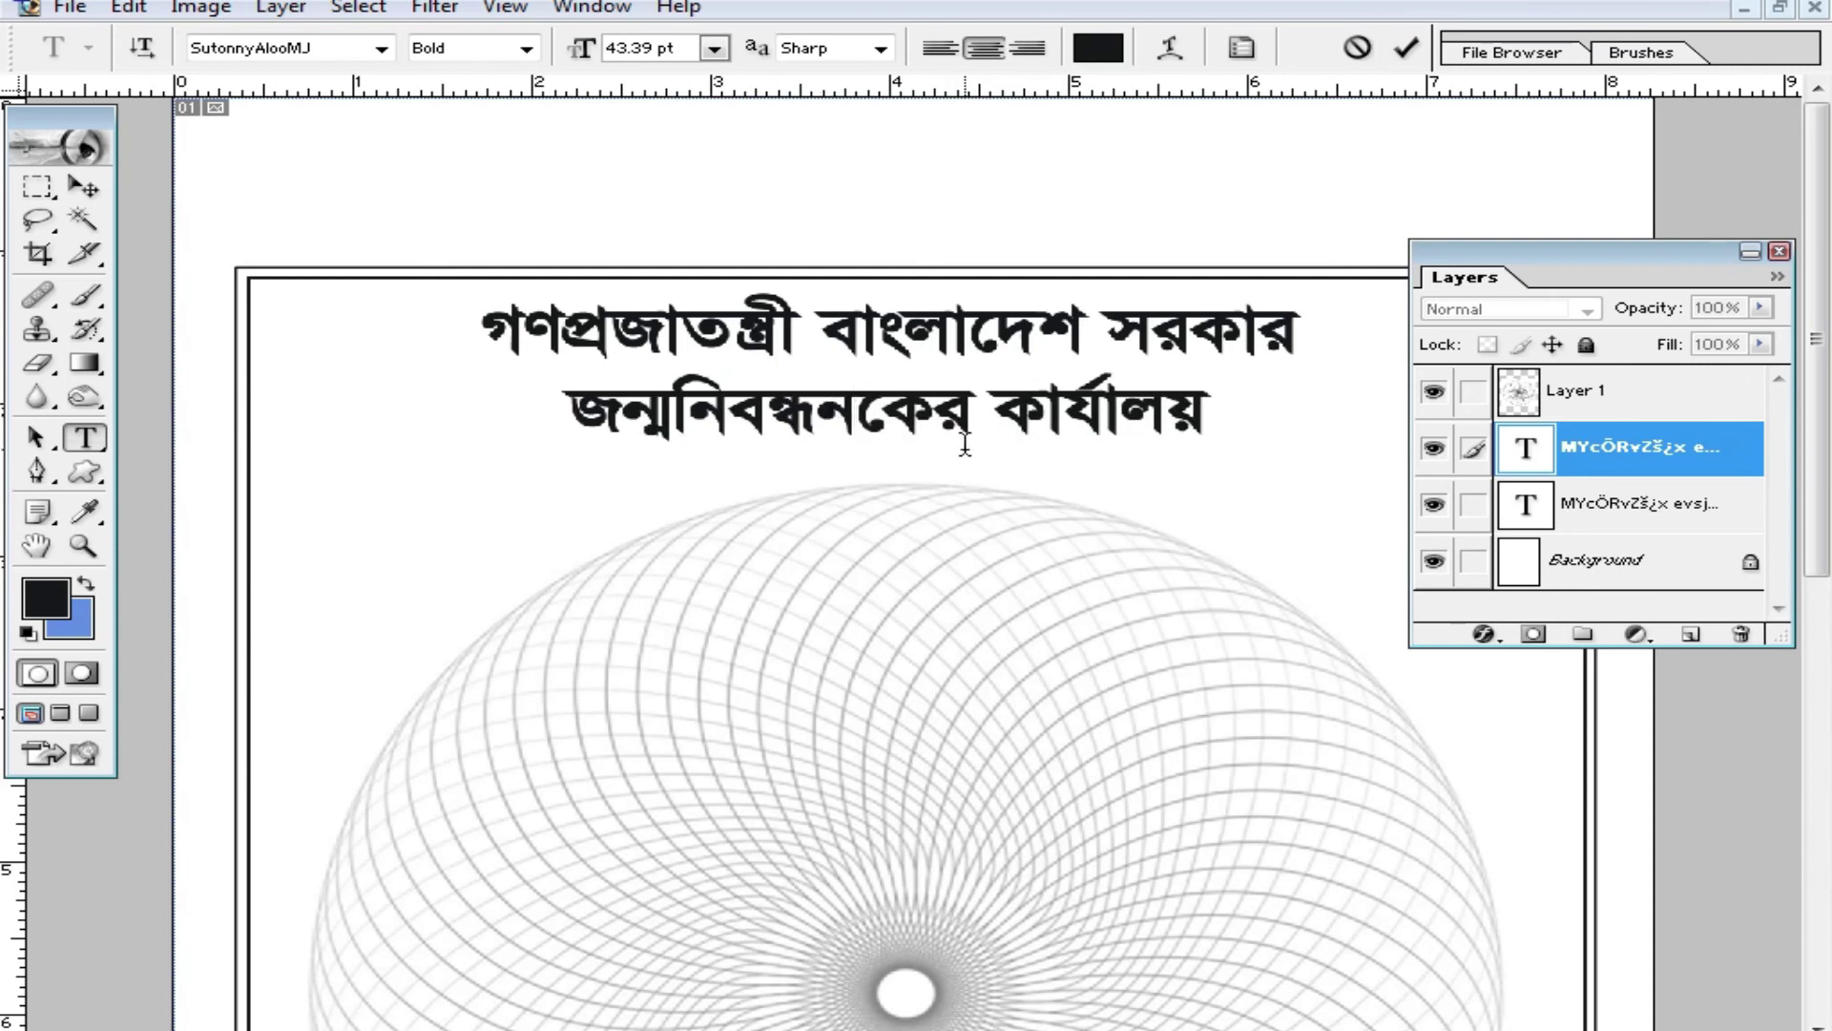
key("BackSpace")
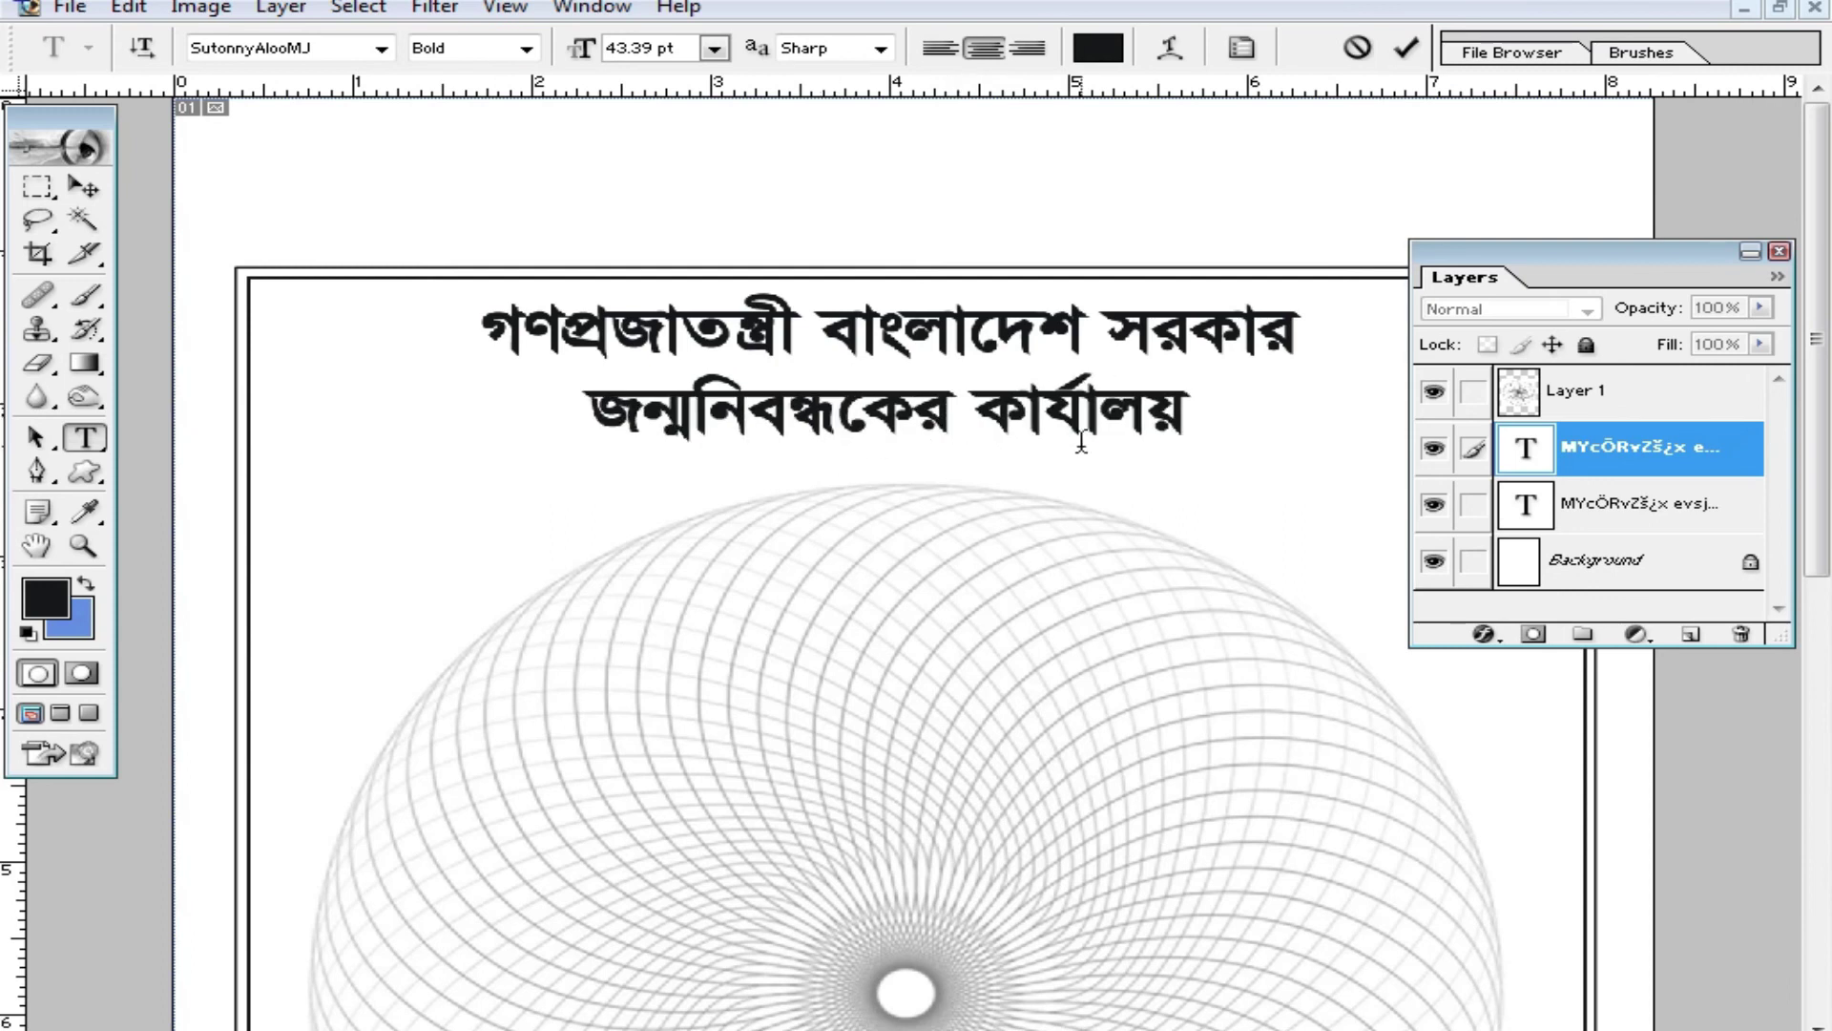
left_click(84, 186)
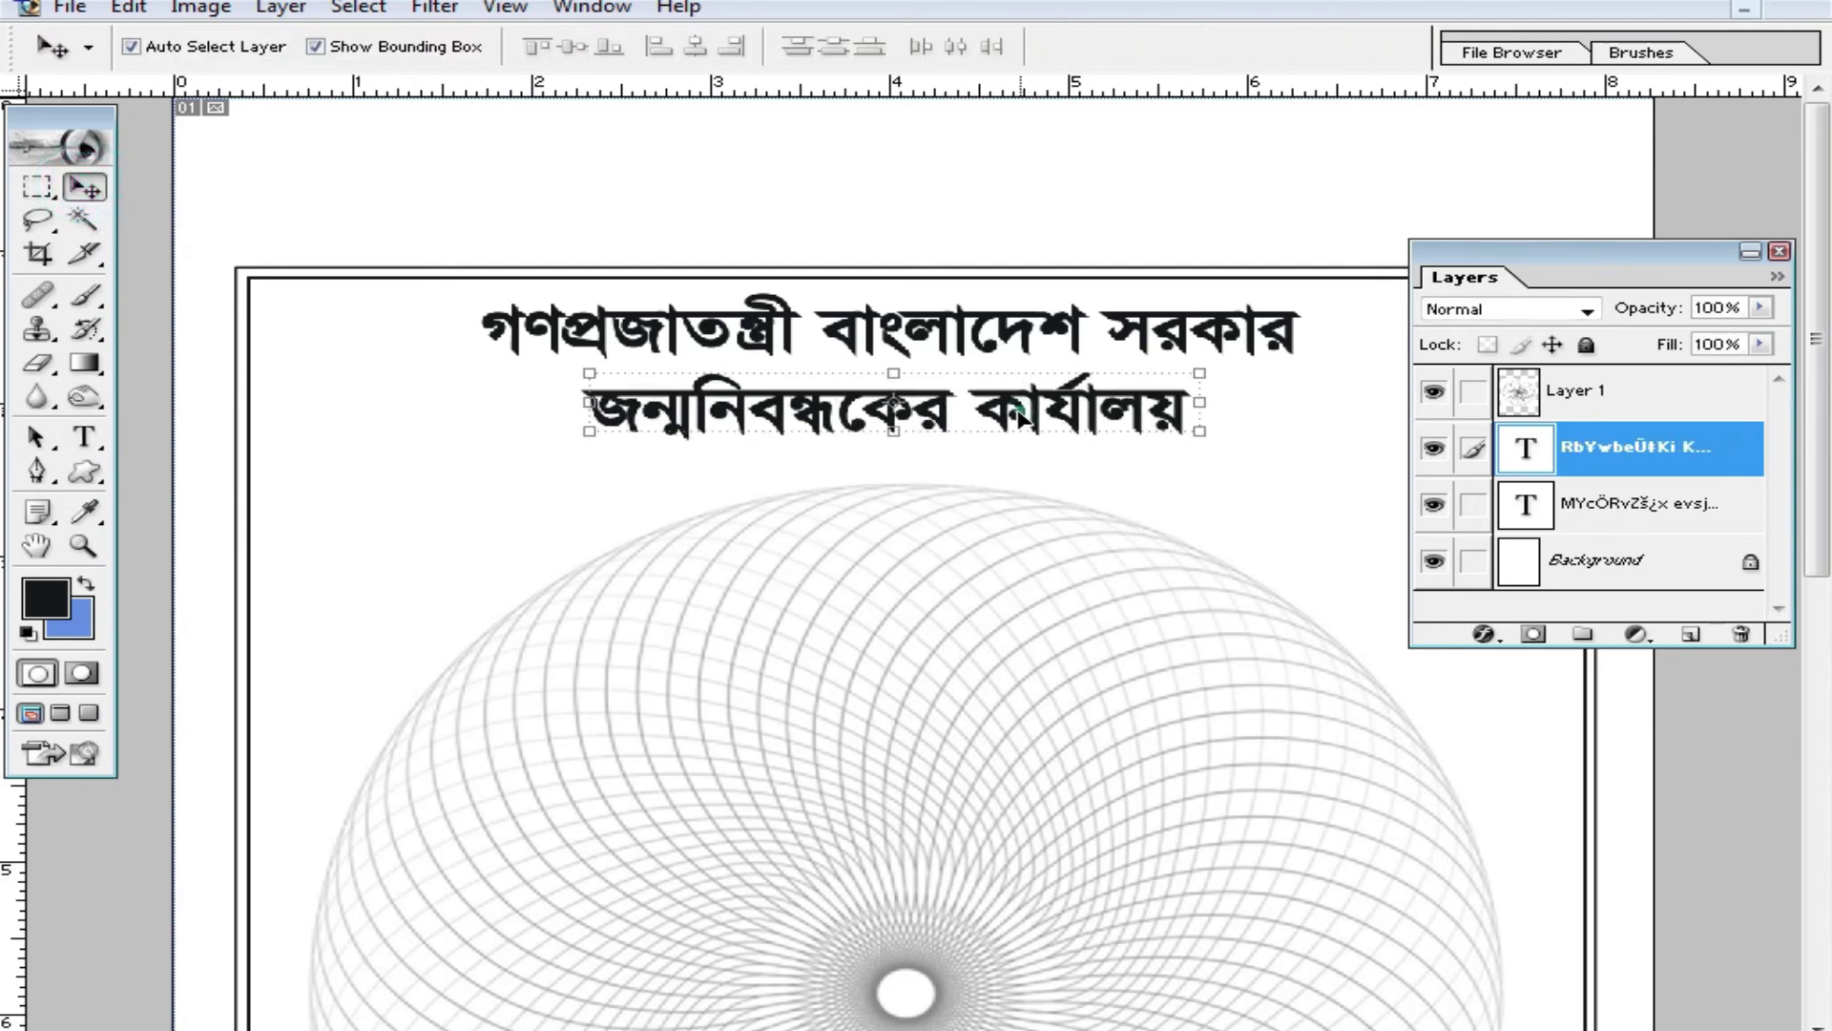
Scale the second header line to 71.1% and move it just under the first
left_click_drag(1199, 430, 1110, 423)
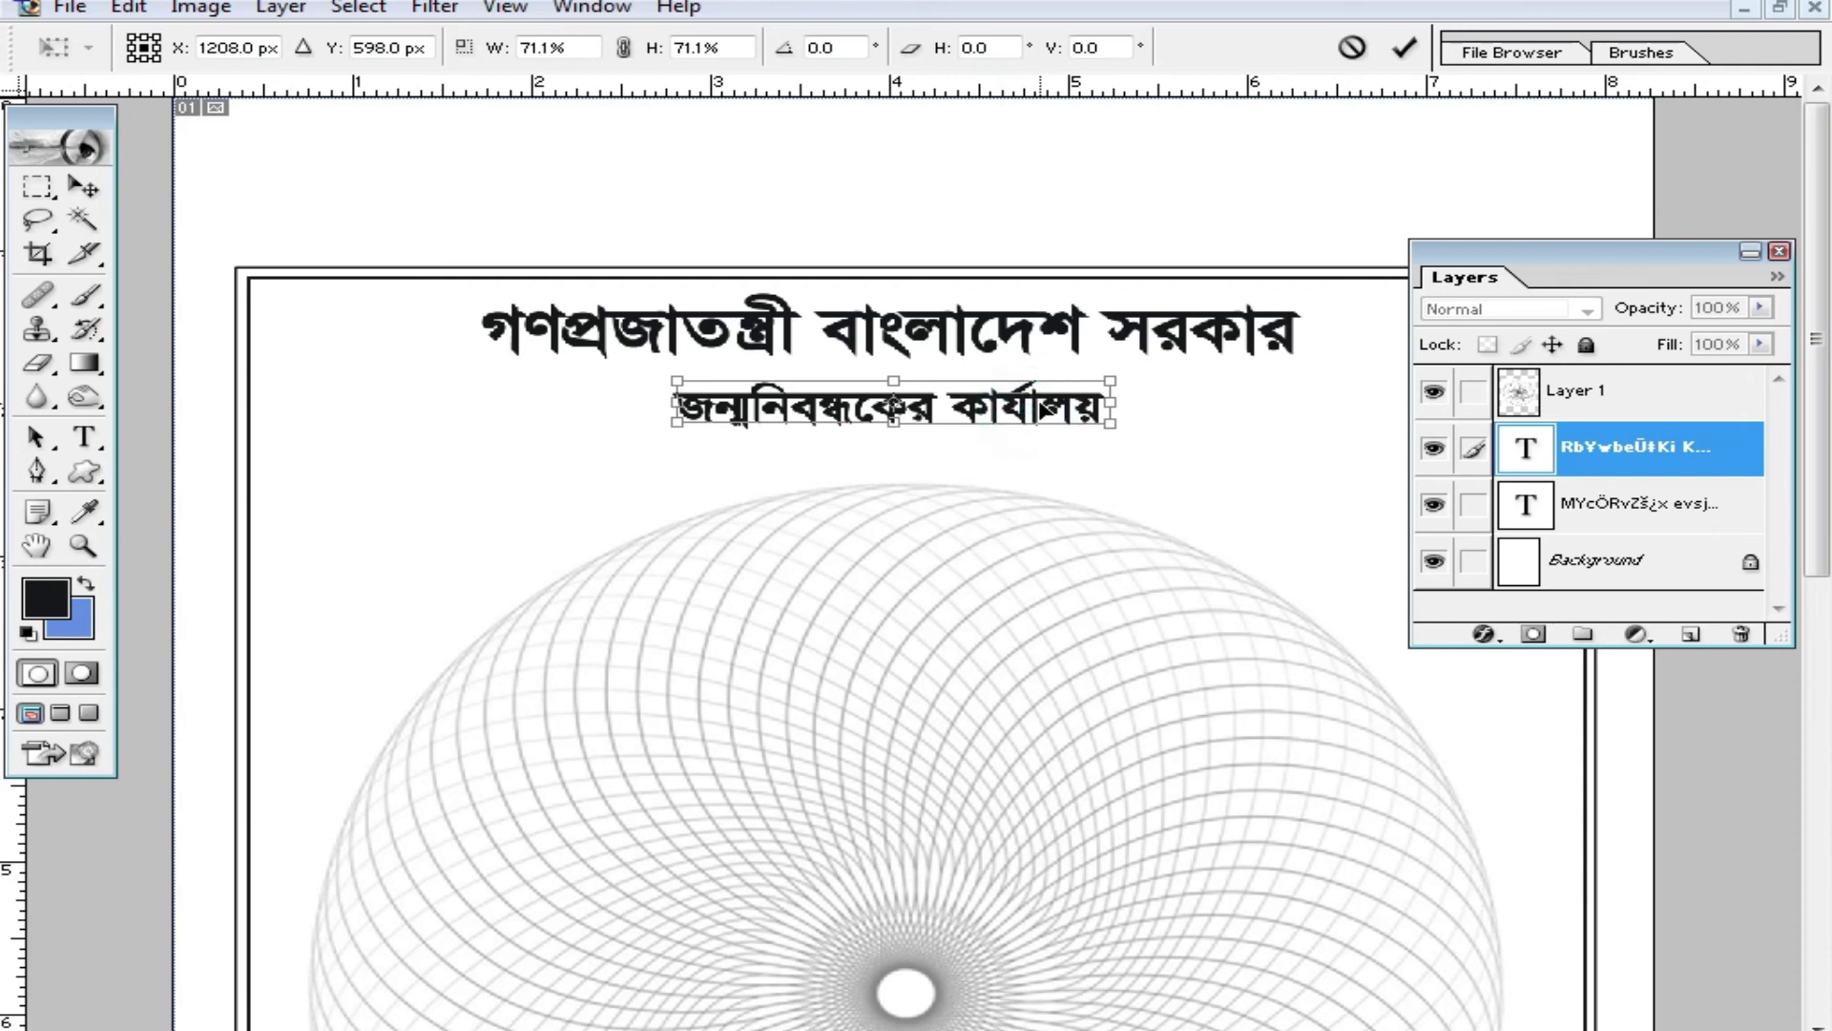
key("Return")
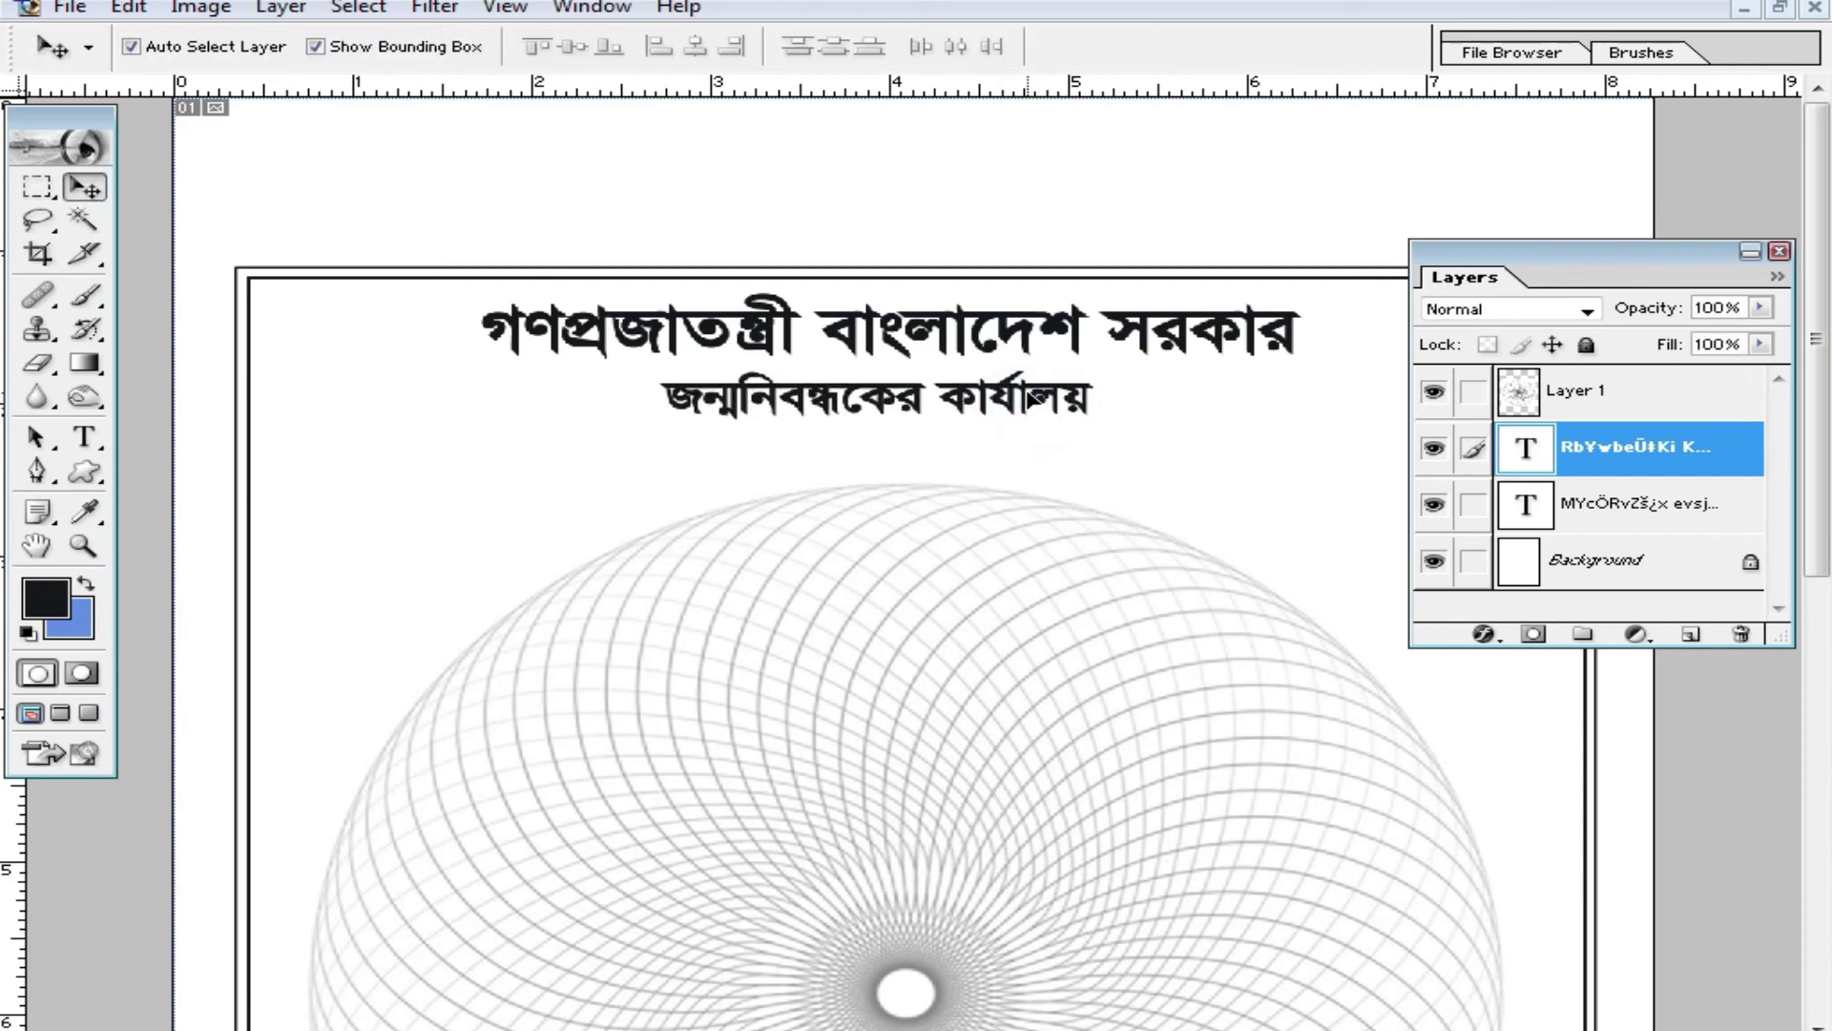
left_click_drag(1031, 399, 1030, 394)
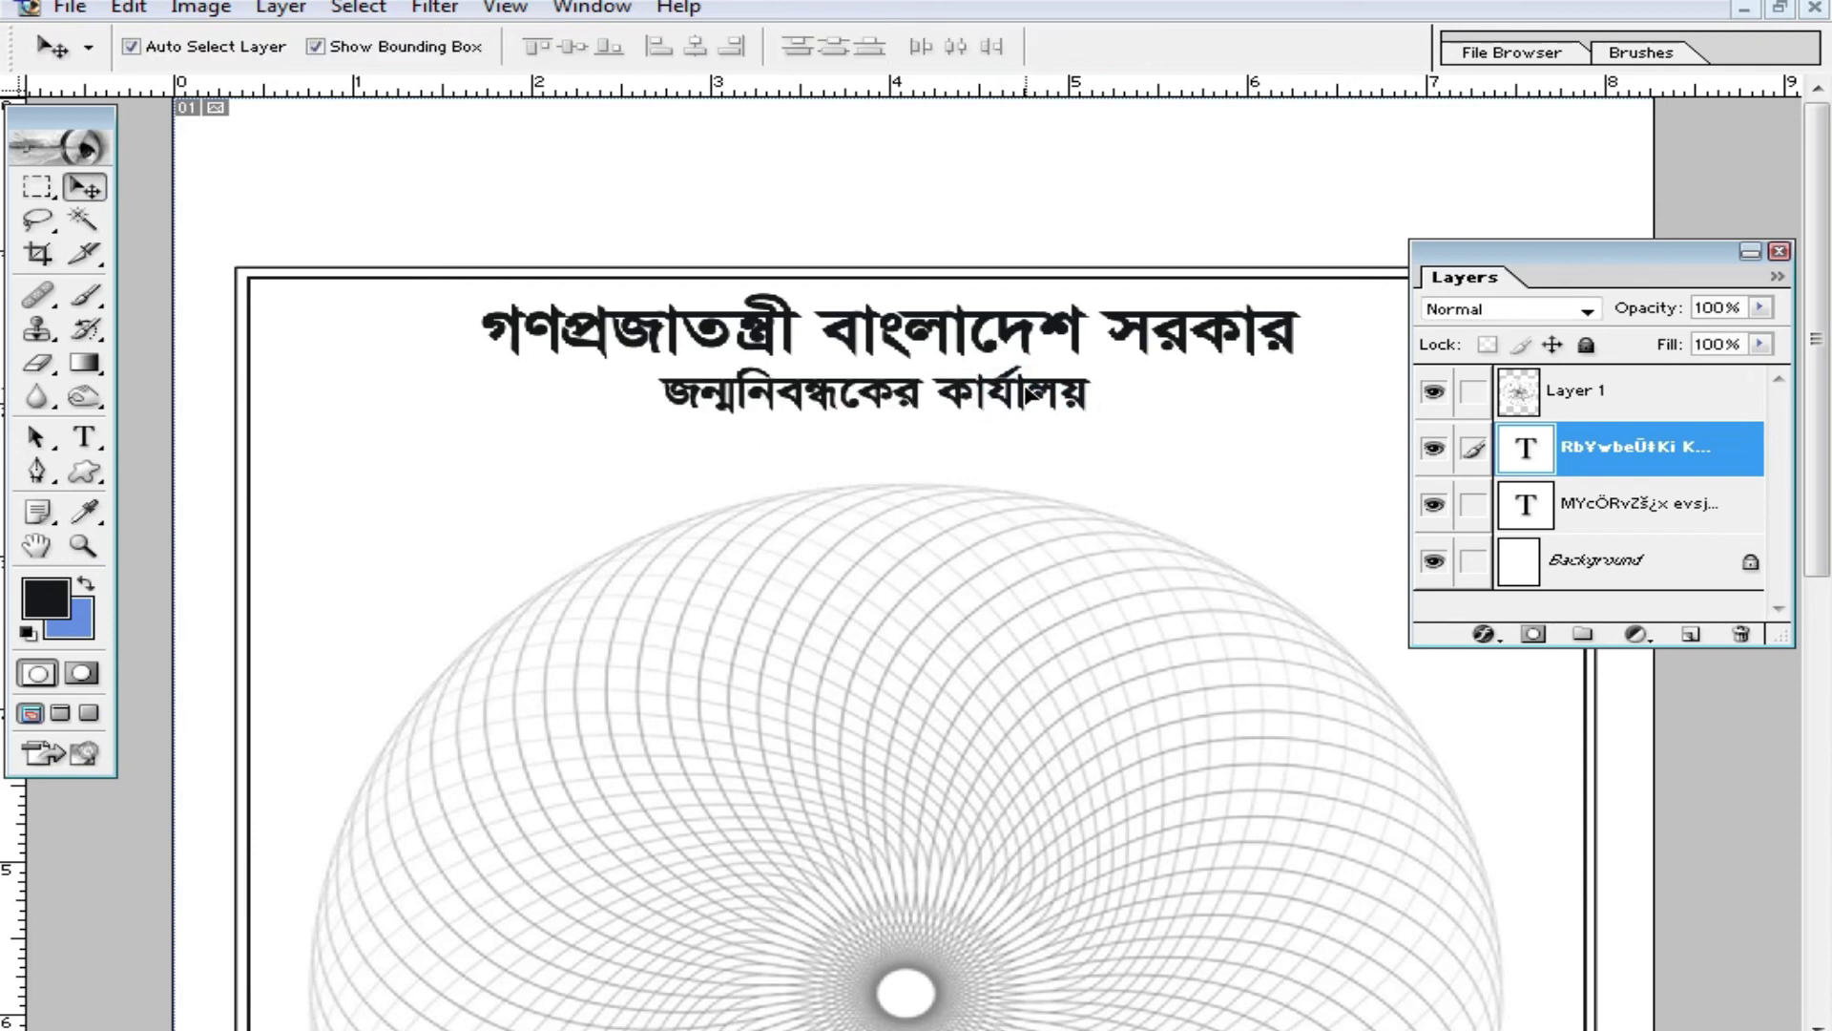
left_click(1218, 454)
left_click(943, 468, "ctrl")
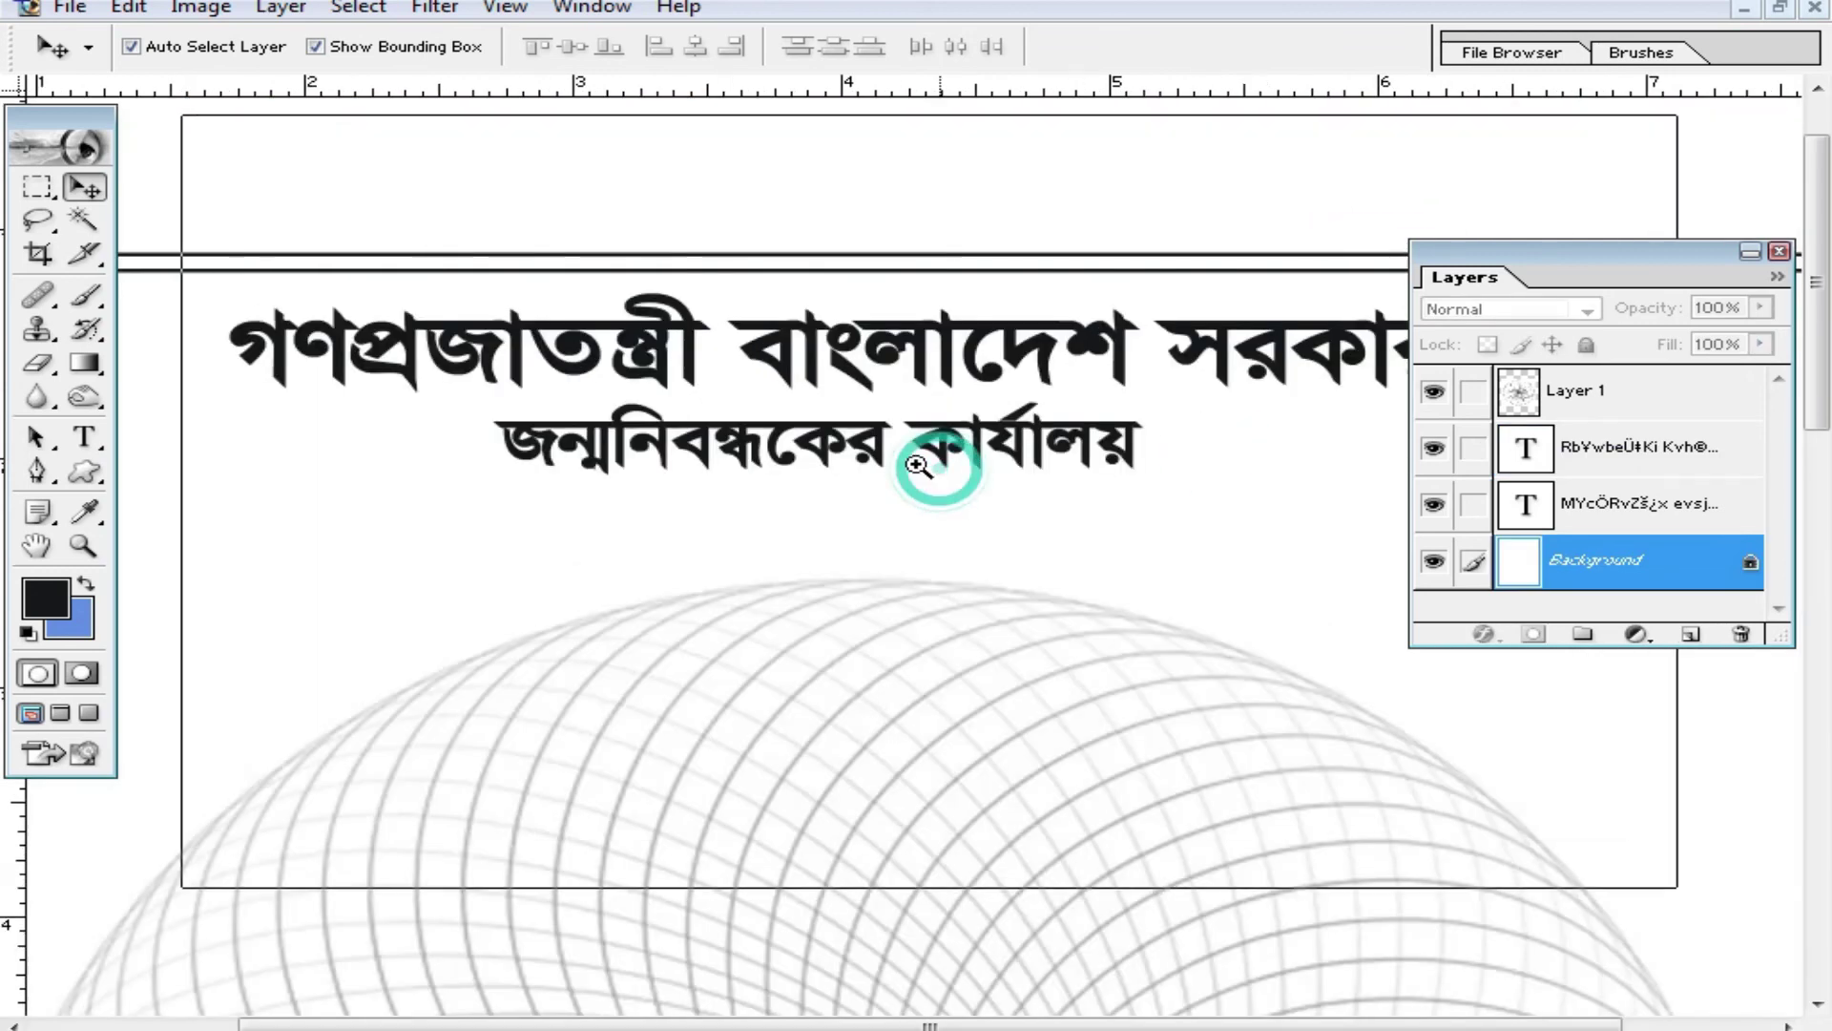
left_click(955, 534, "alt")
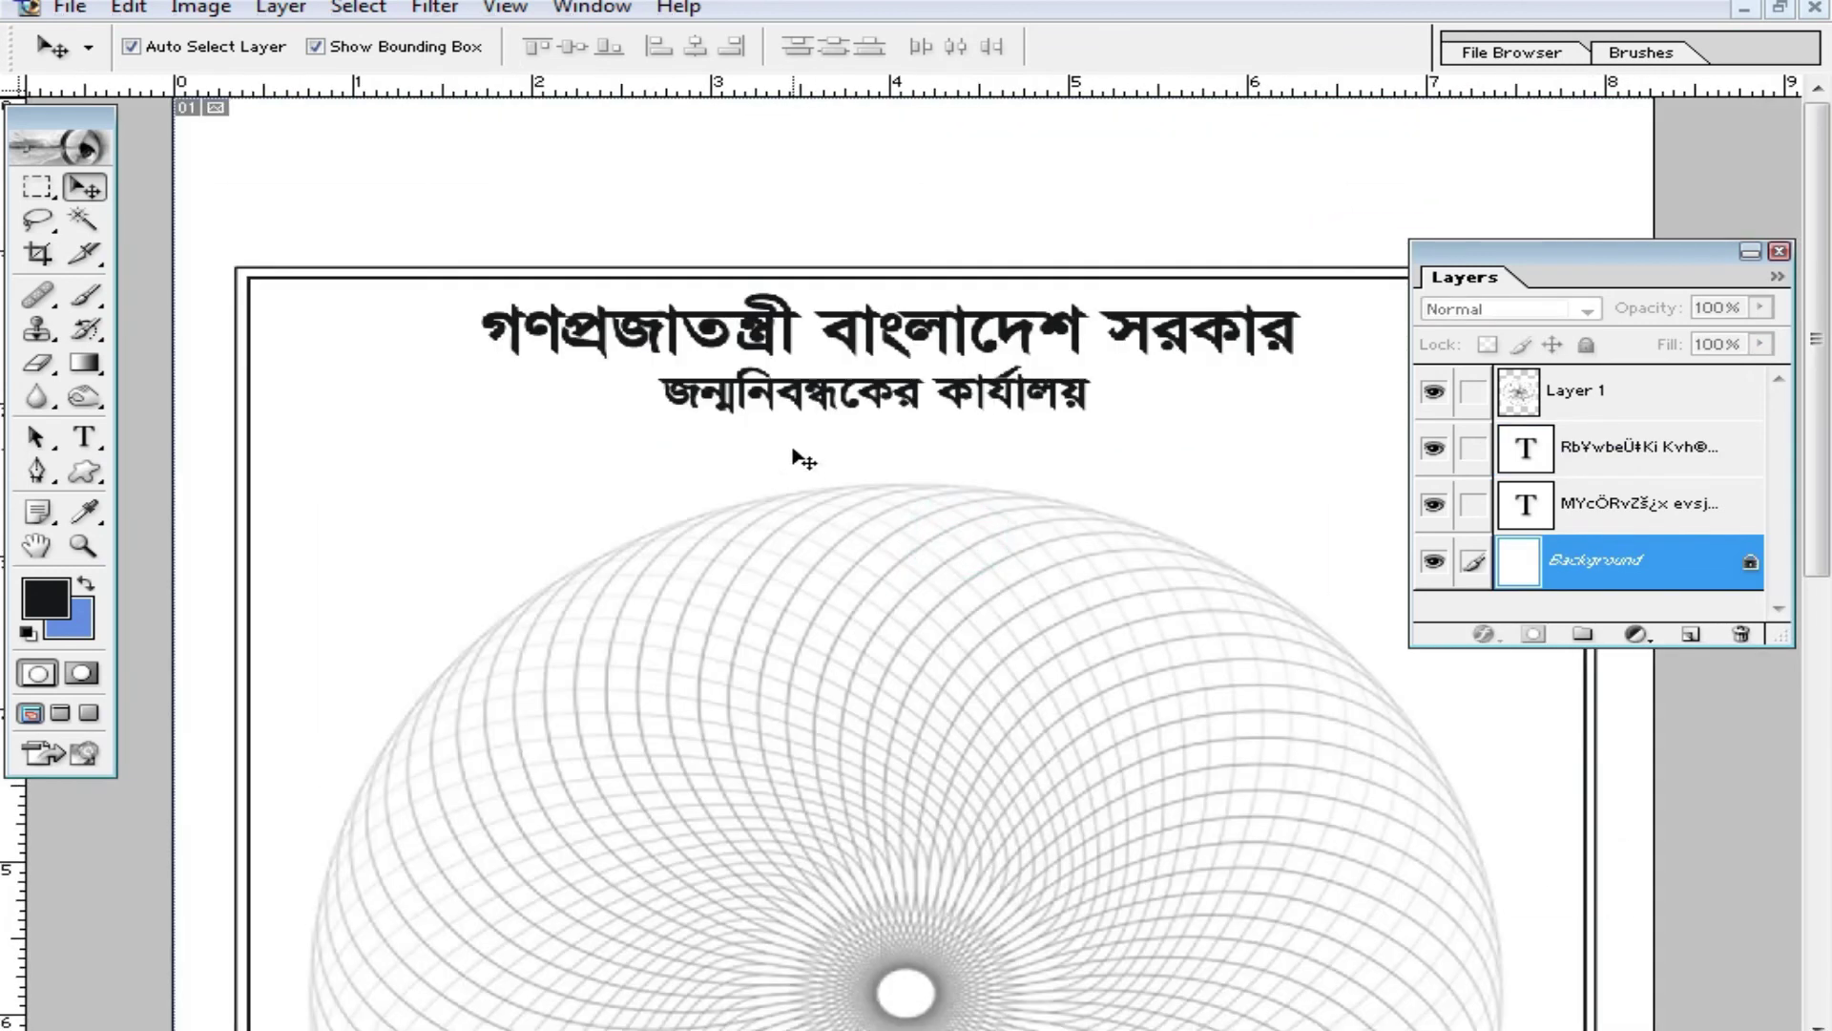
Insert a space after জন্ম so the line reads জন্ম নিবন্ধকের কার্যালয়
key("t")
left_click(738, 396)
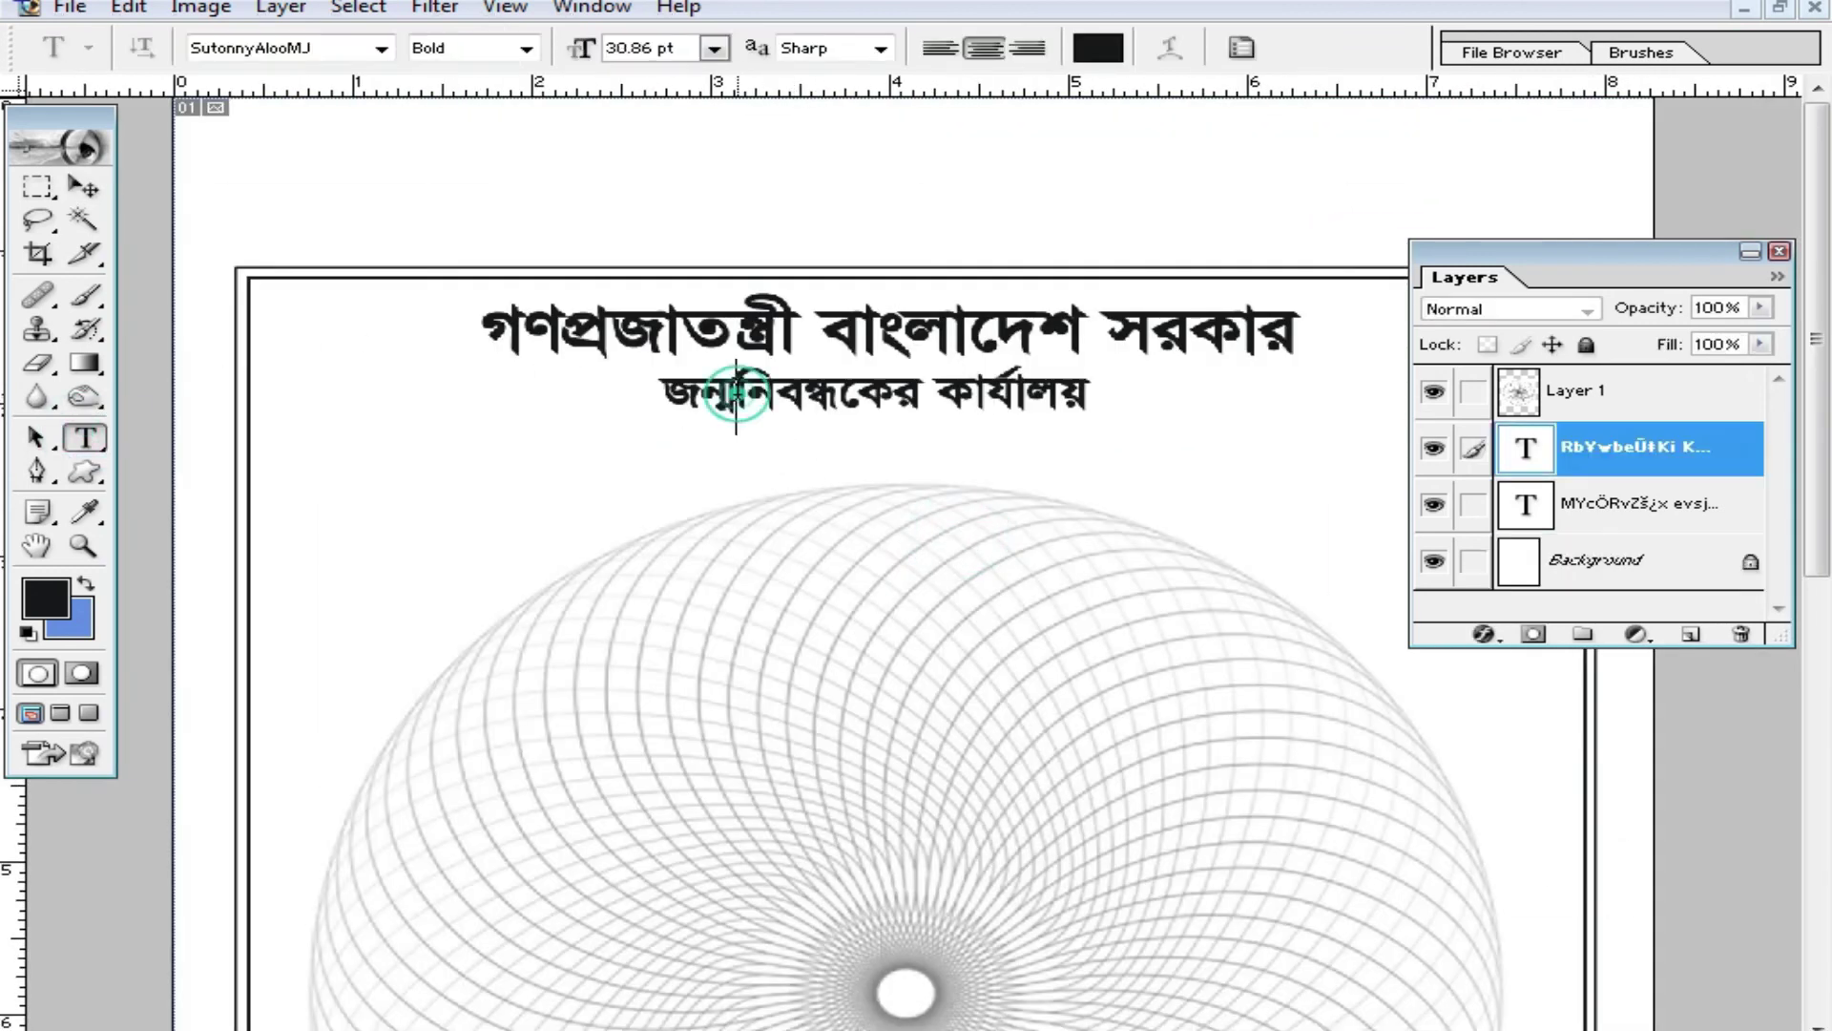
left_click(84, 219)
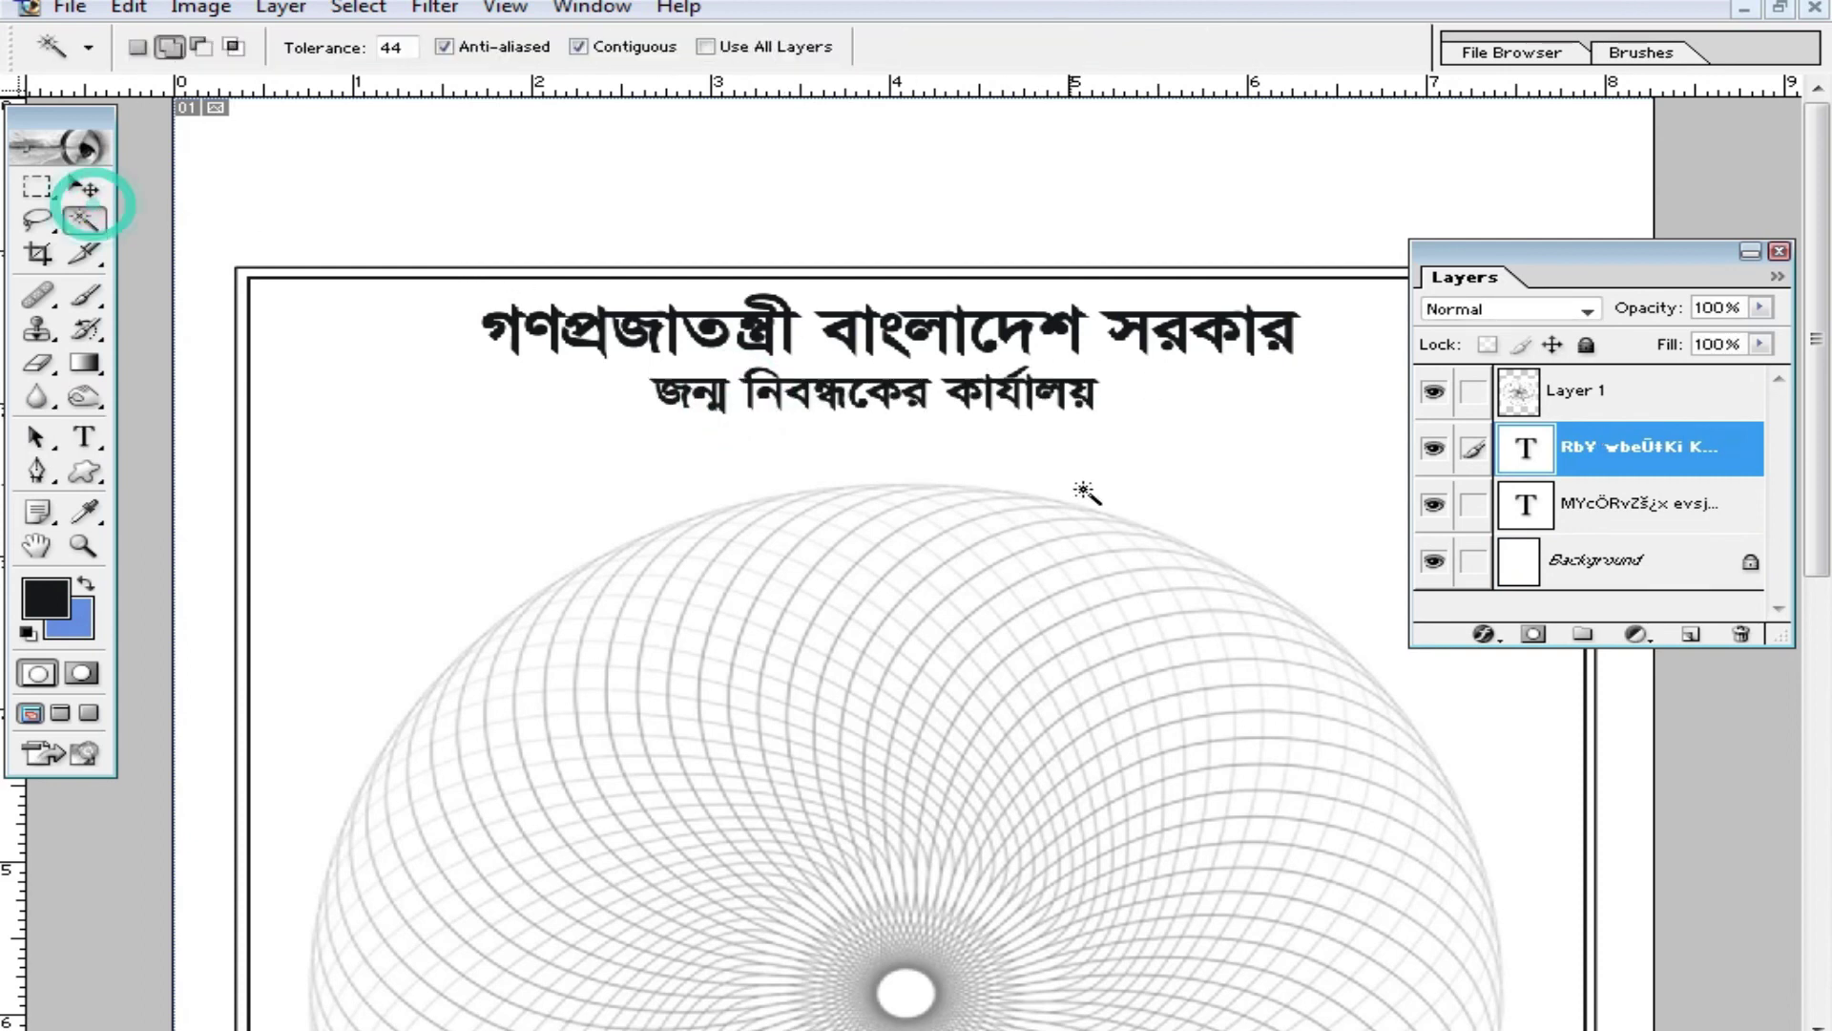
left_click(84, 186)
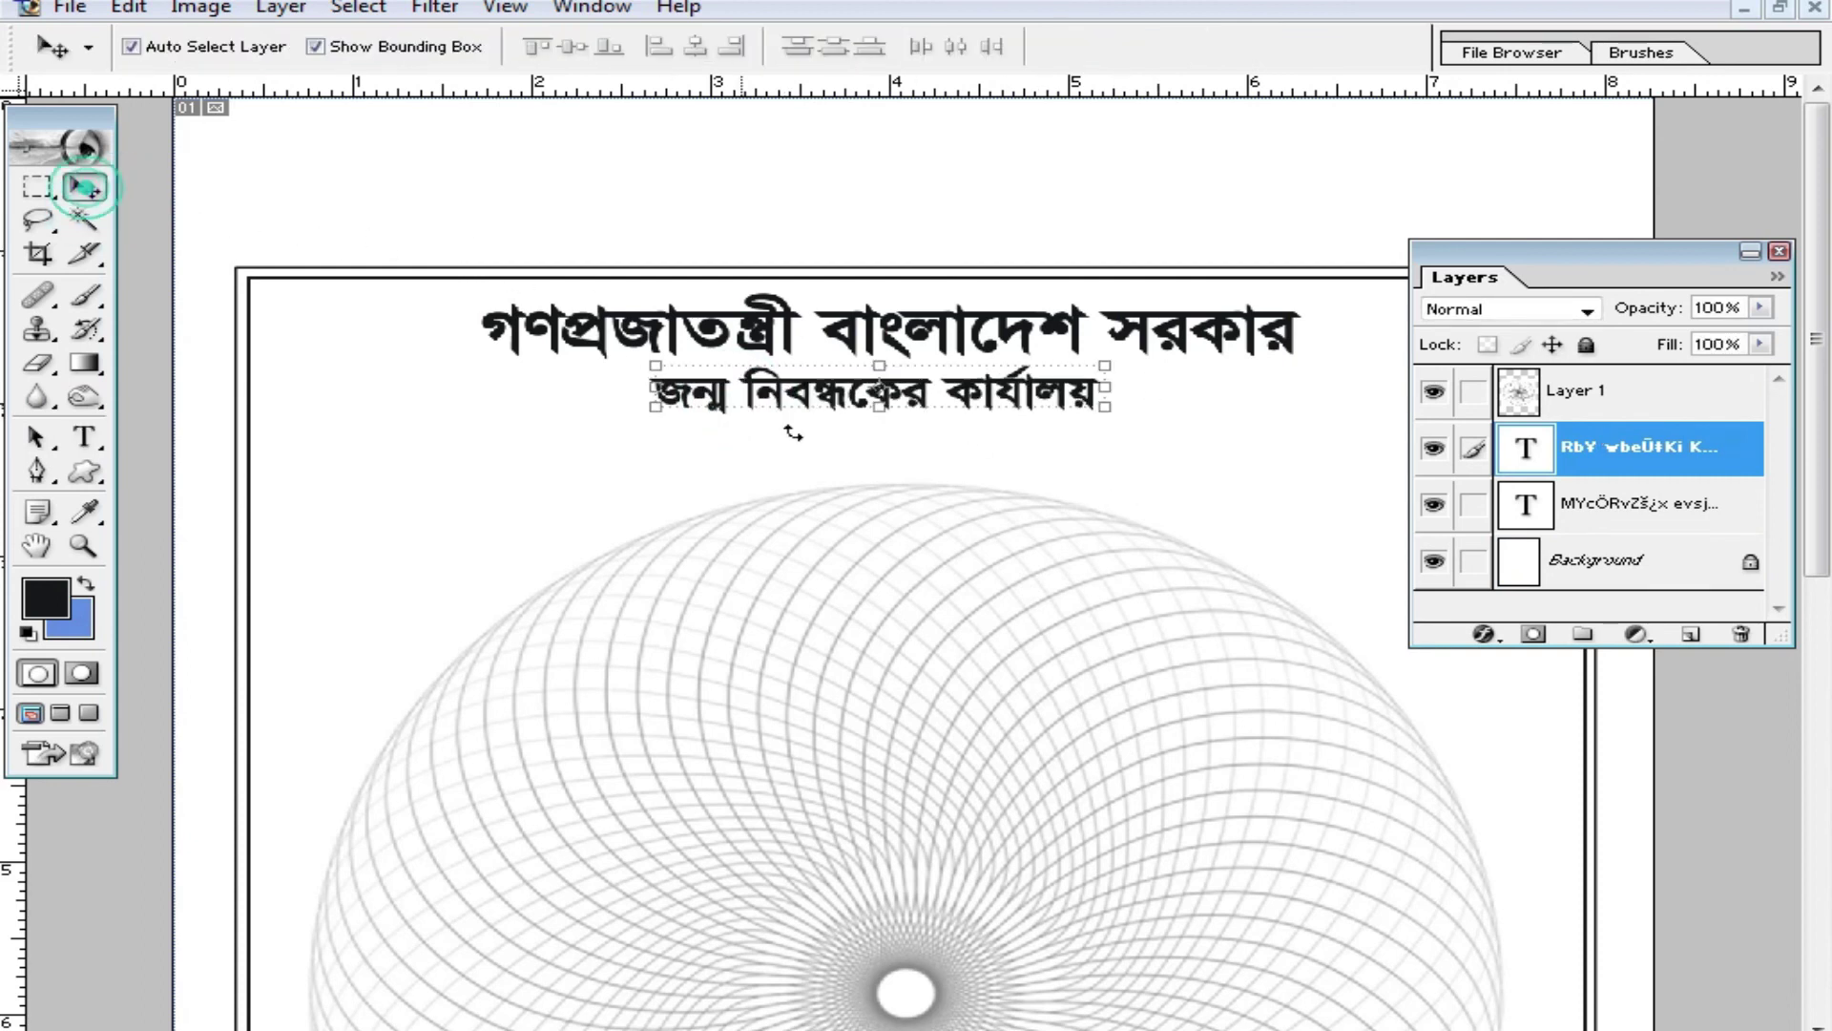
left_click(879, 491, "ctrl+alt")
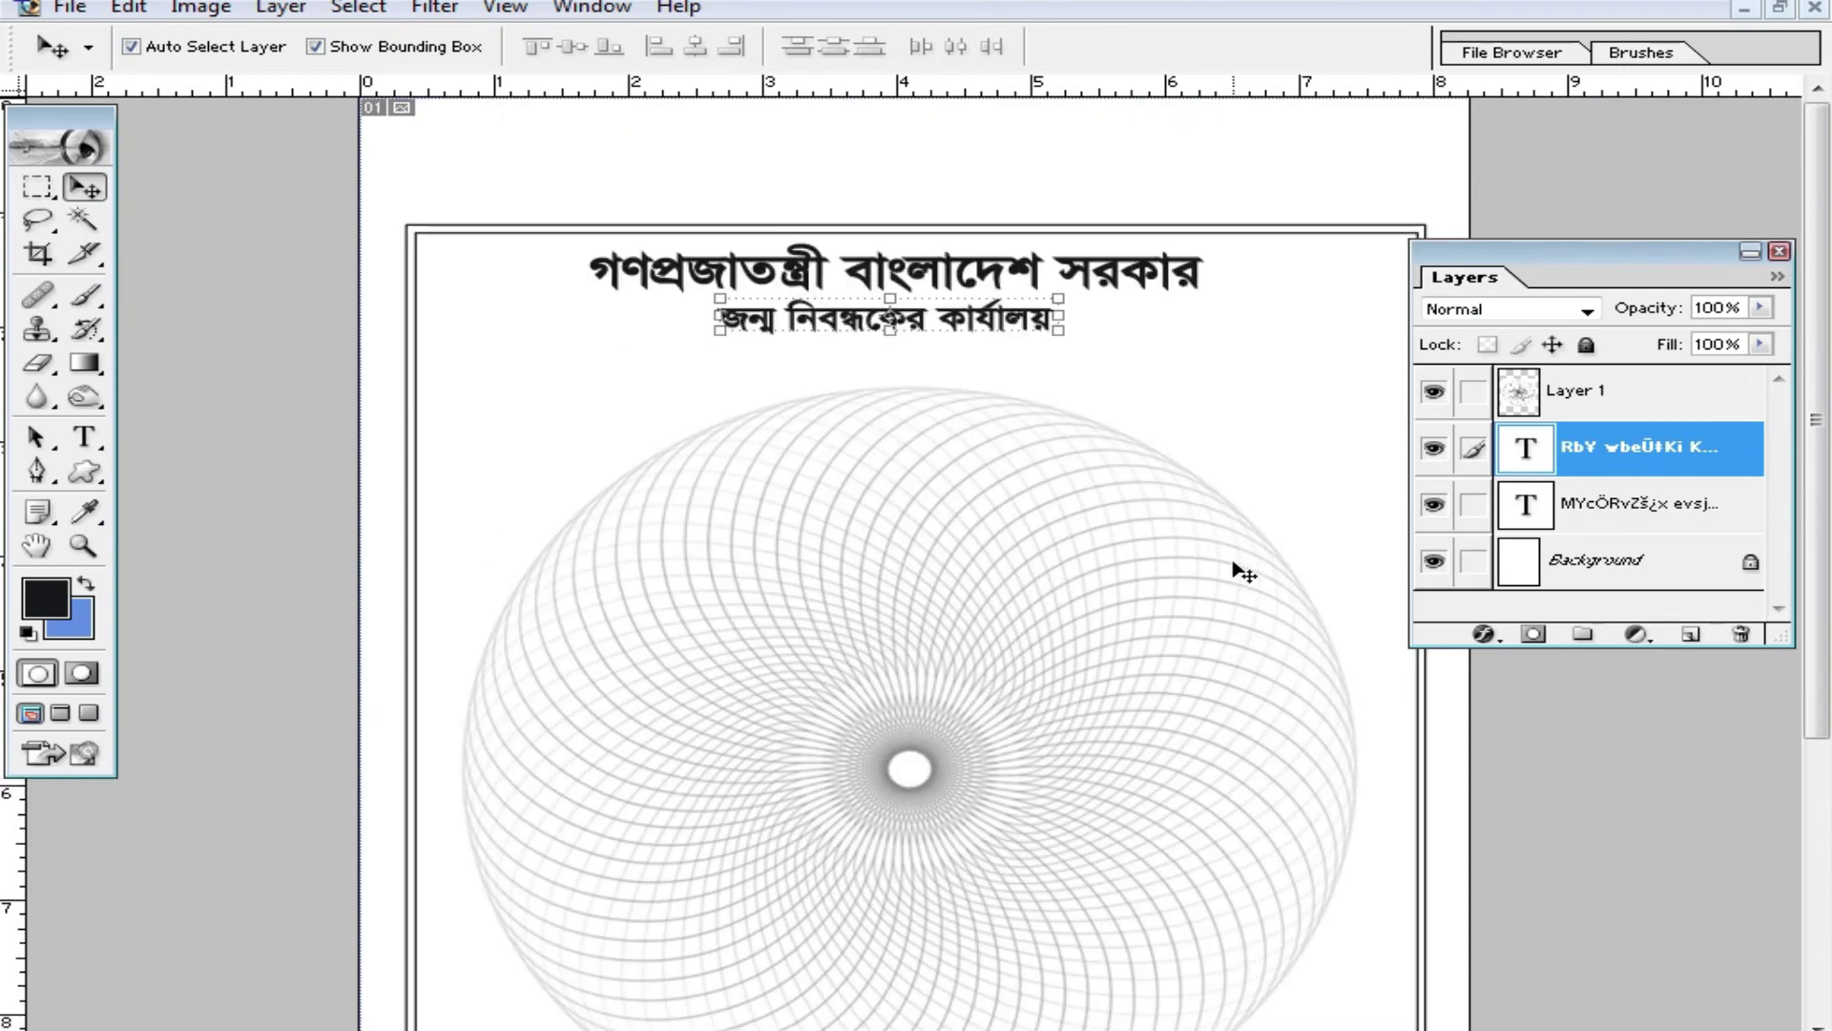